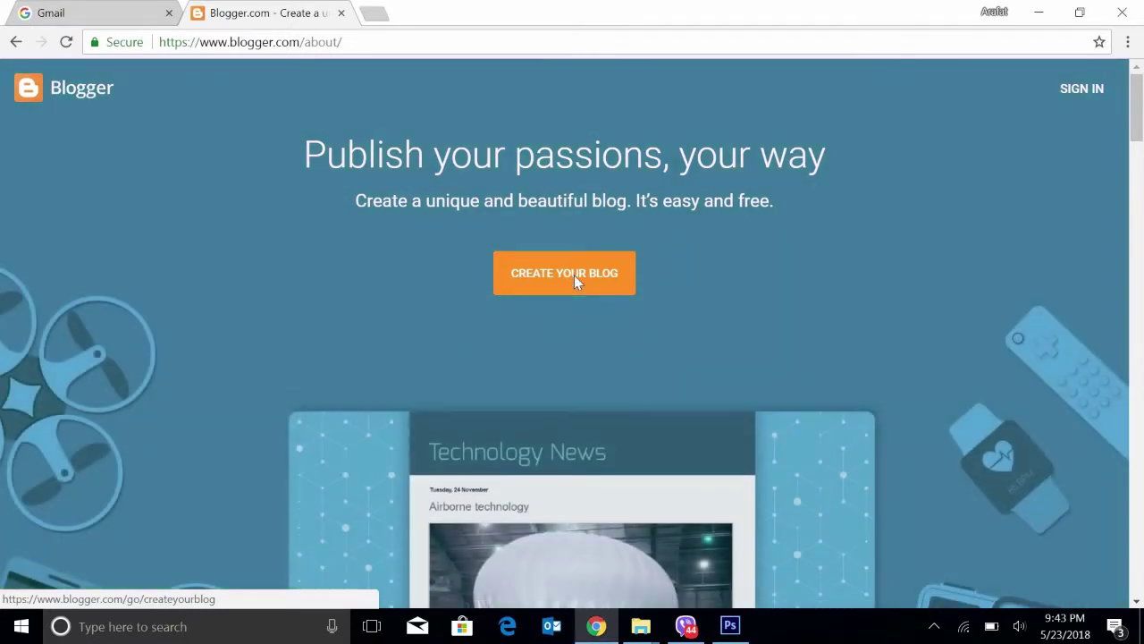
- Start creating a blog and sign in with the signed-out Google account by submitting its account password
left_click(575, 279)
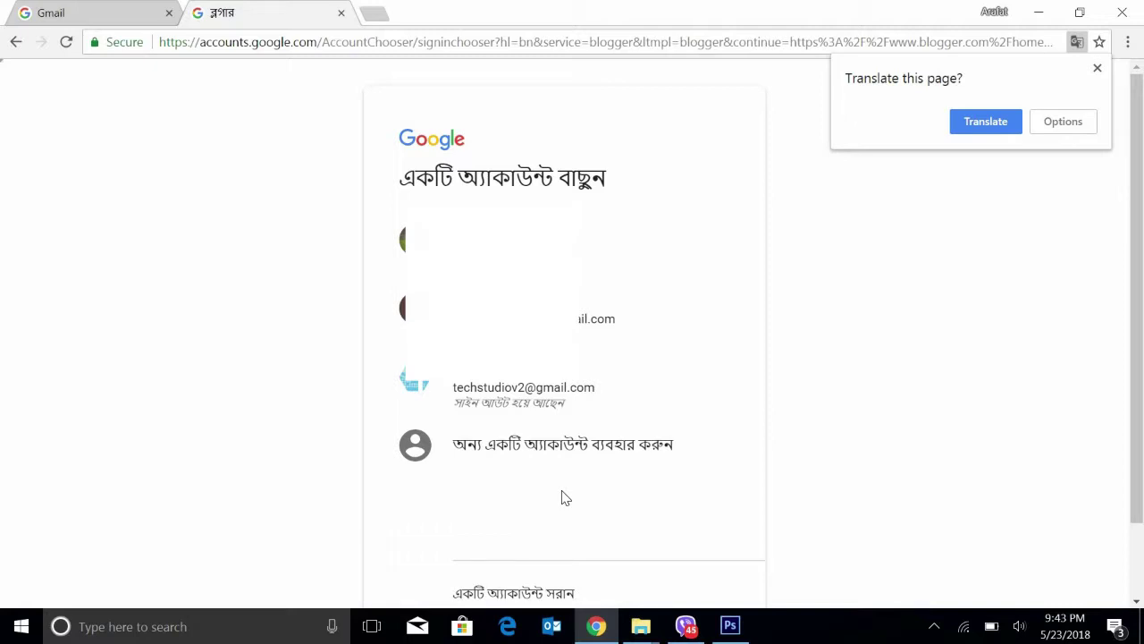
left_click(539, 402)
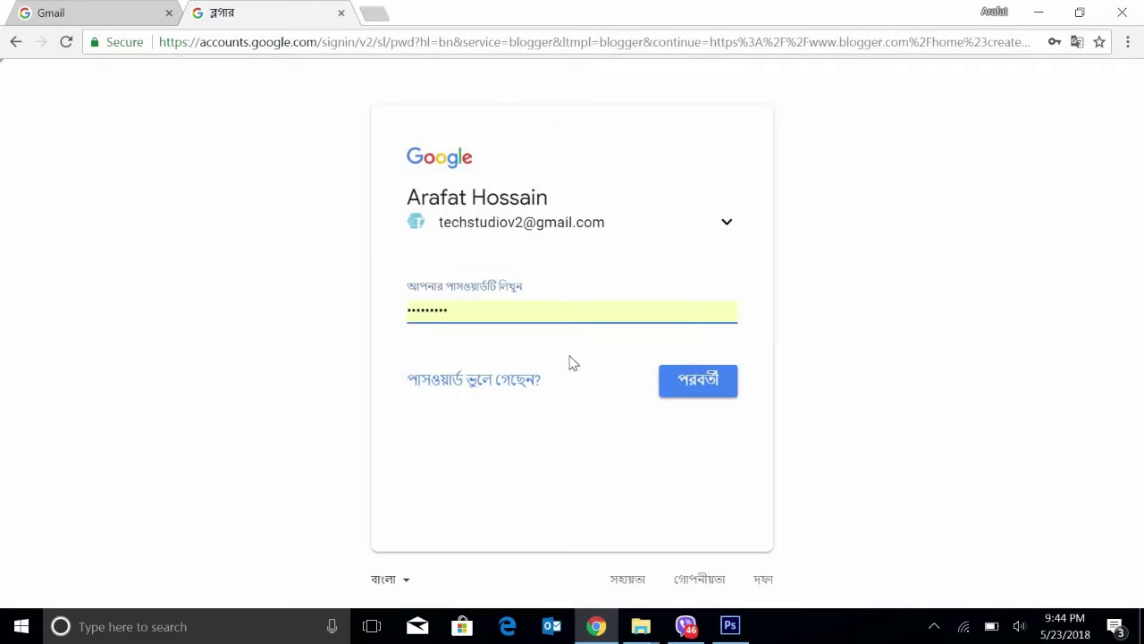
left_click(715, 382)
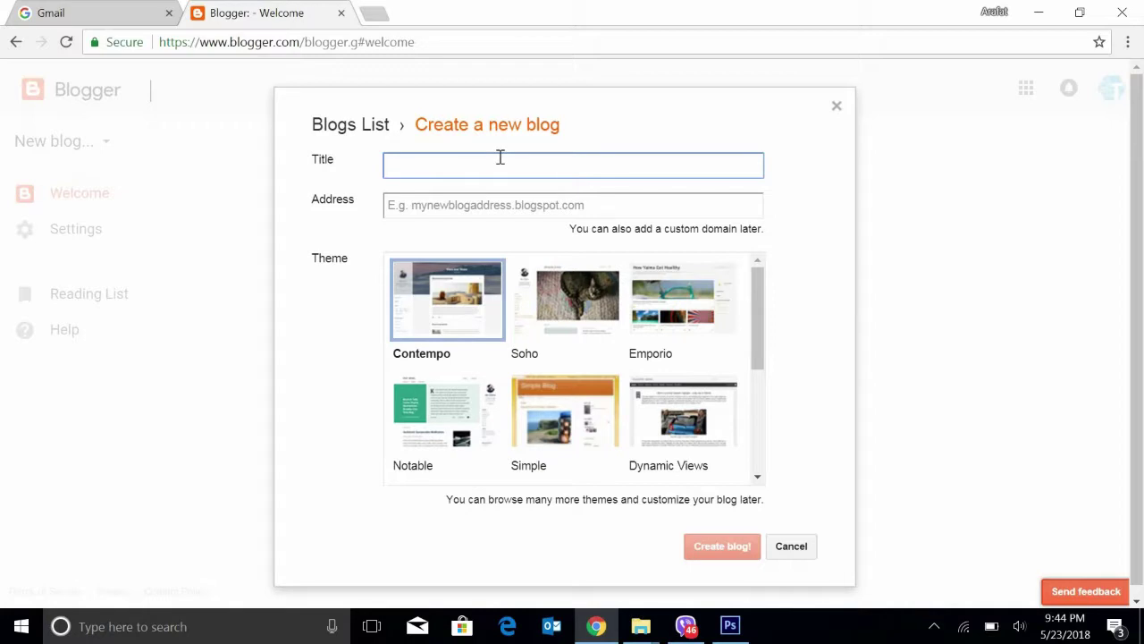
- Title the new blog "Technology Studio" and try the address techstudio.blogspot.com
type("Technology Studio")
left_click(493, 202)
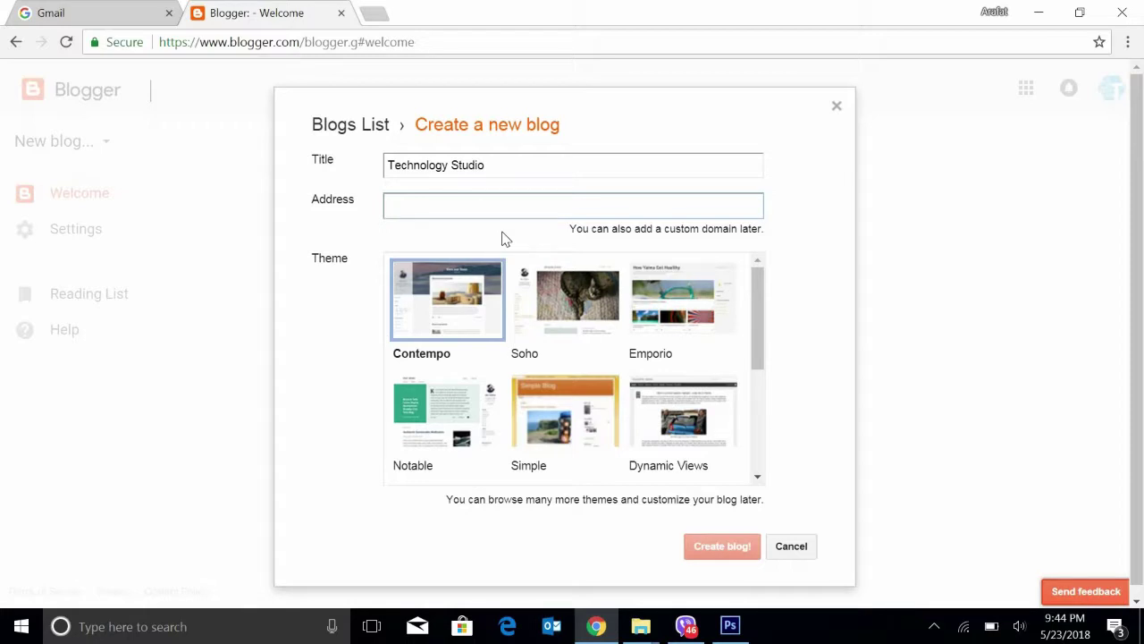
type("te")
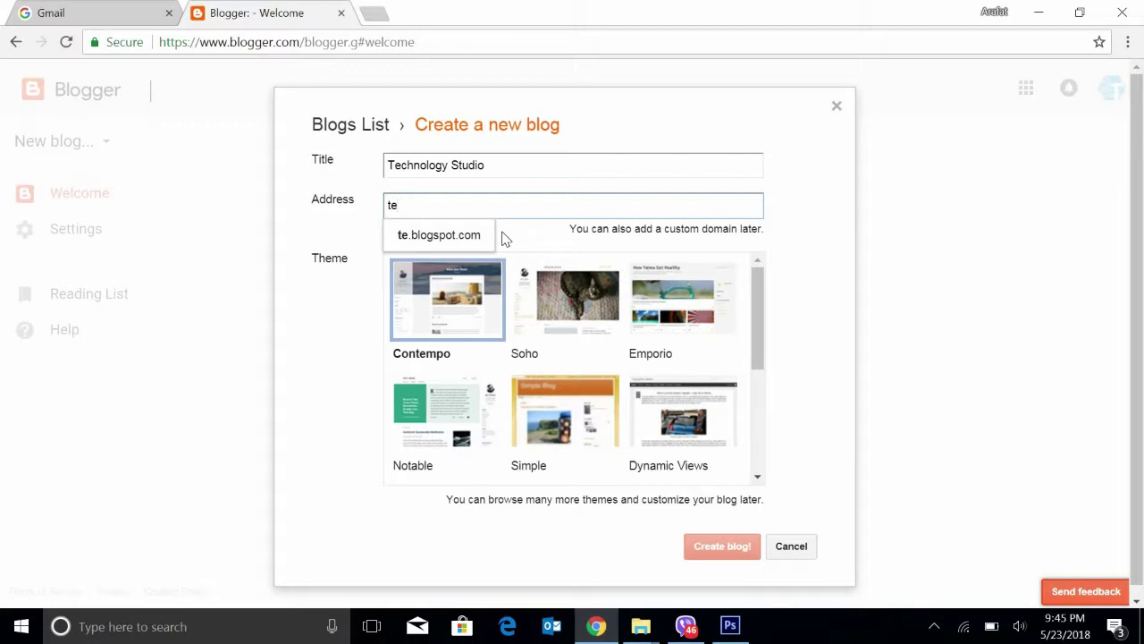
type("chstu")
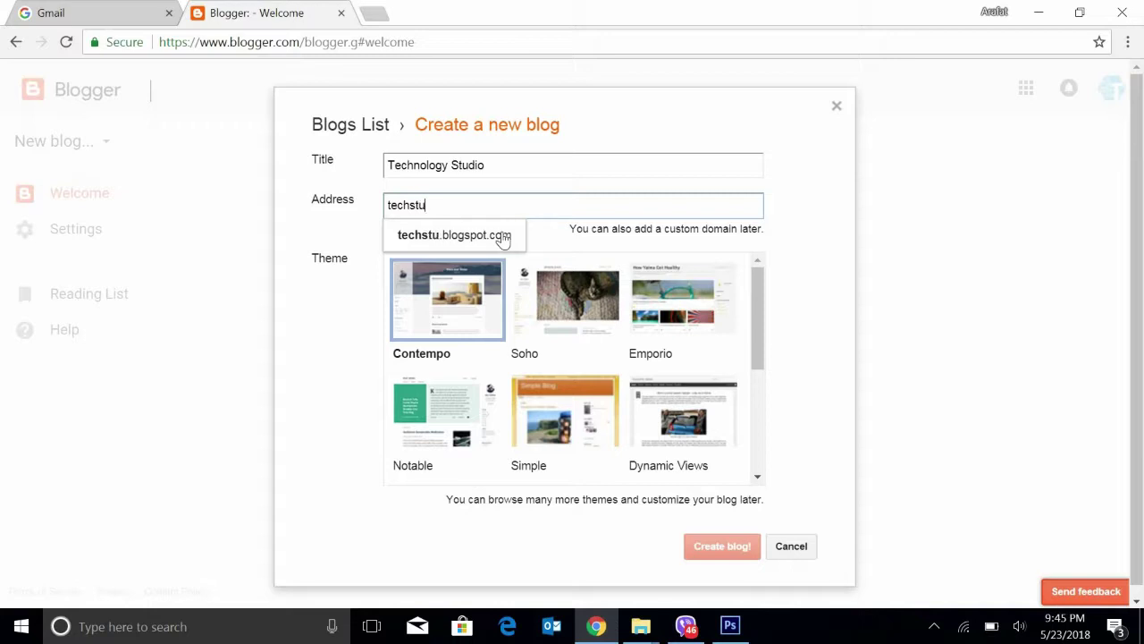
type("dio")
left_click(505, 236)
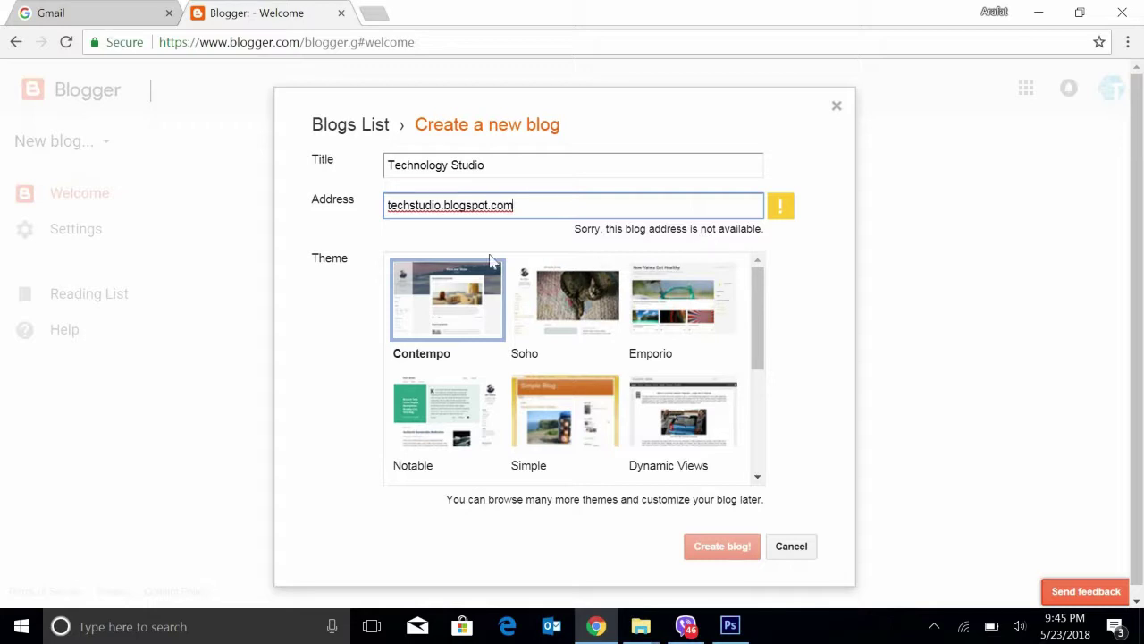
- Change the blog address to techstudio-bd.blogspot.com and create the blog
left_click(440, 205)
type("-bd")
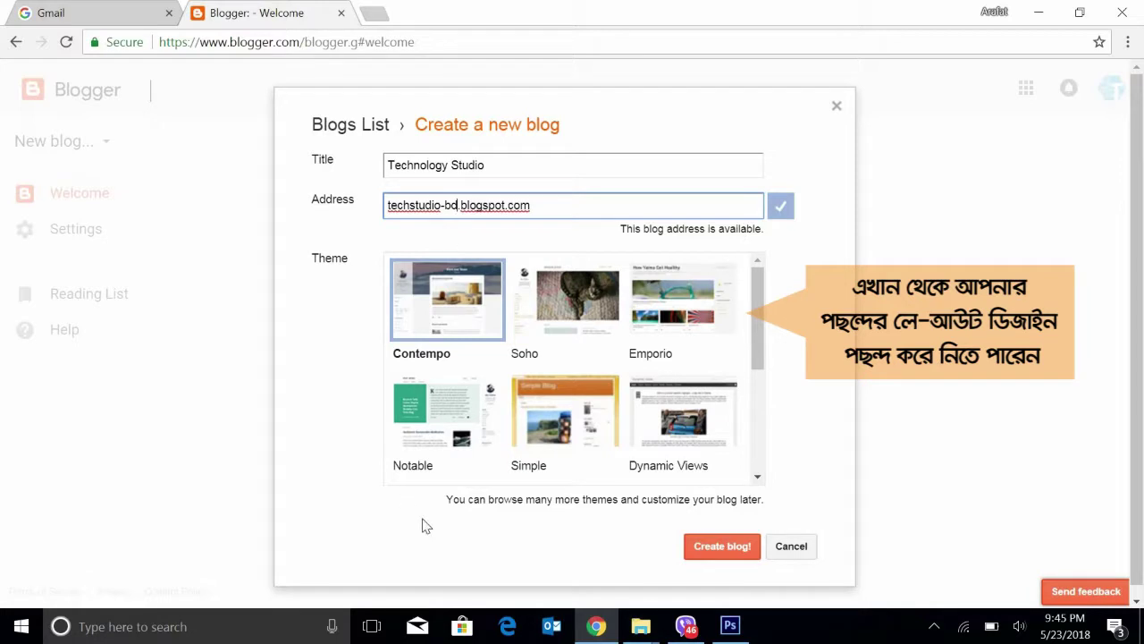
left_click(708, 549)
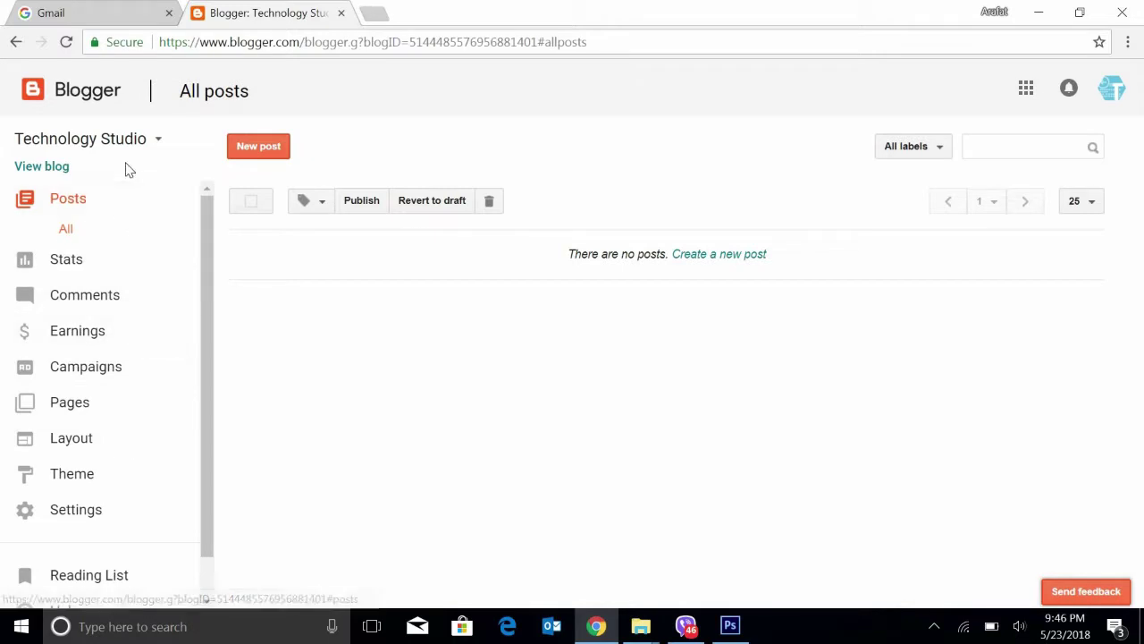
- View the new blog's live page and compare it with technocarebd.blogspot.com opened in a separate tab
left_click(66, 170)
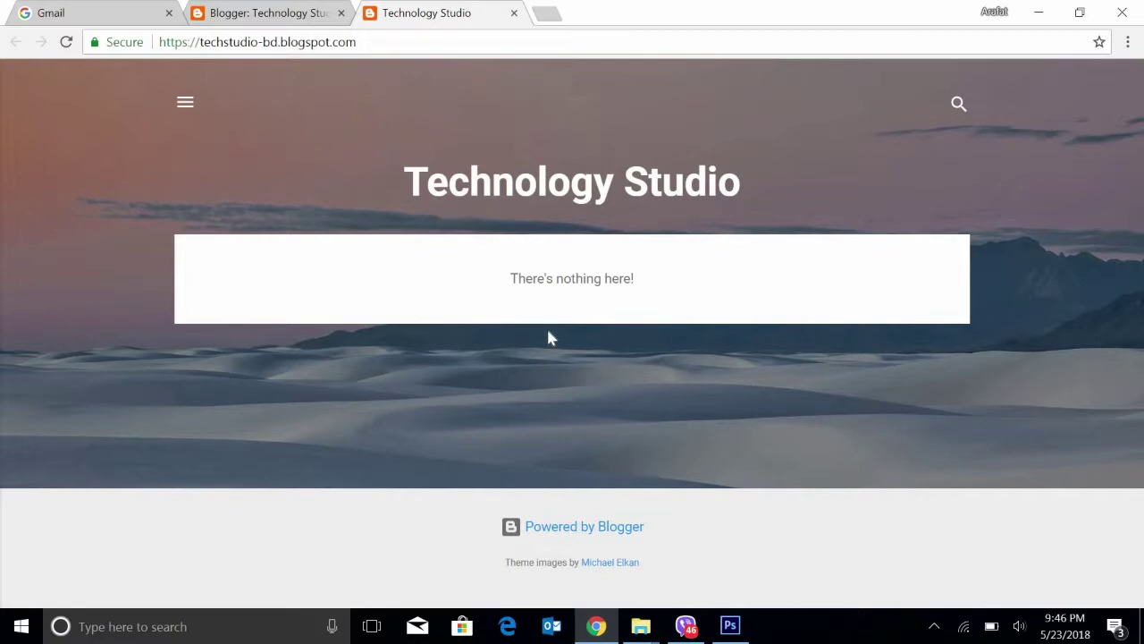
left_click(547, 14)
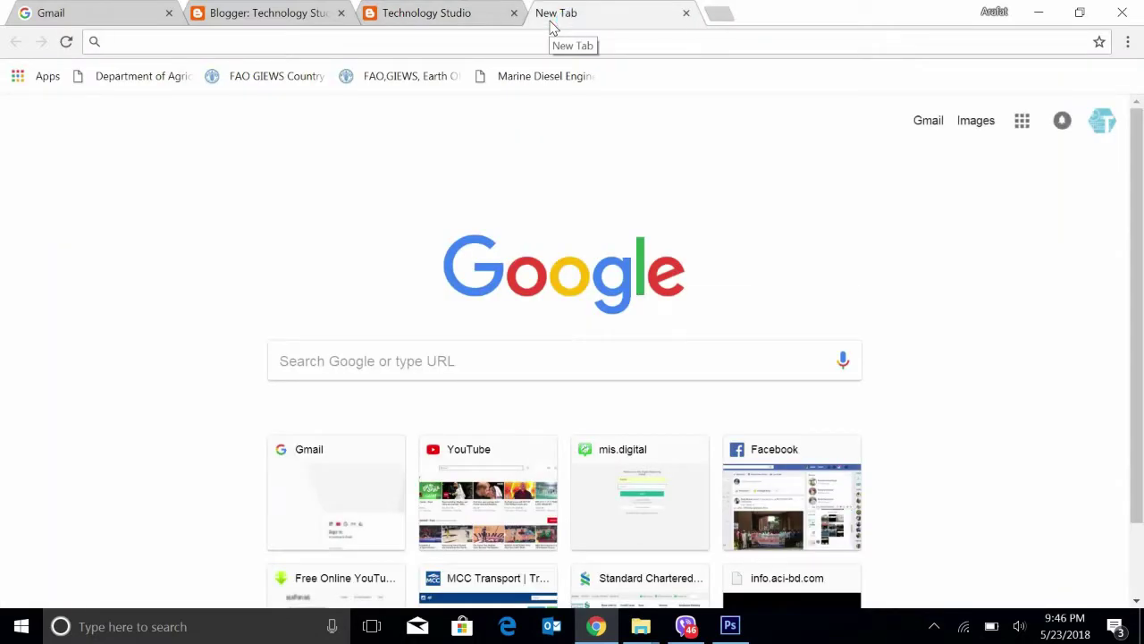
type("techno")
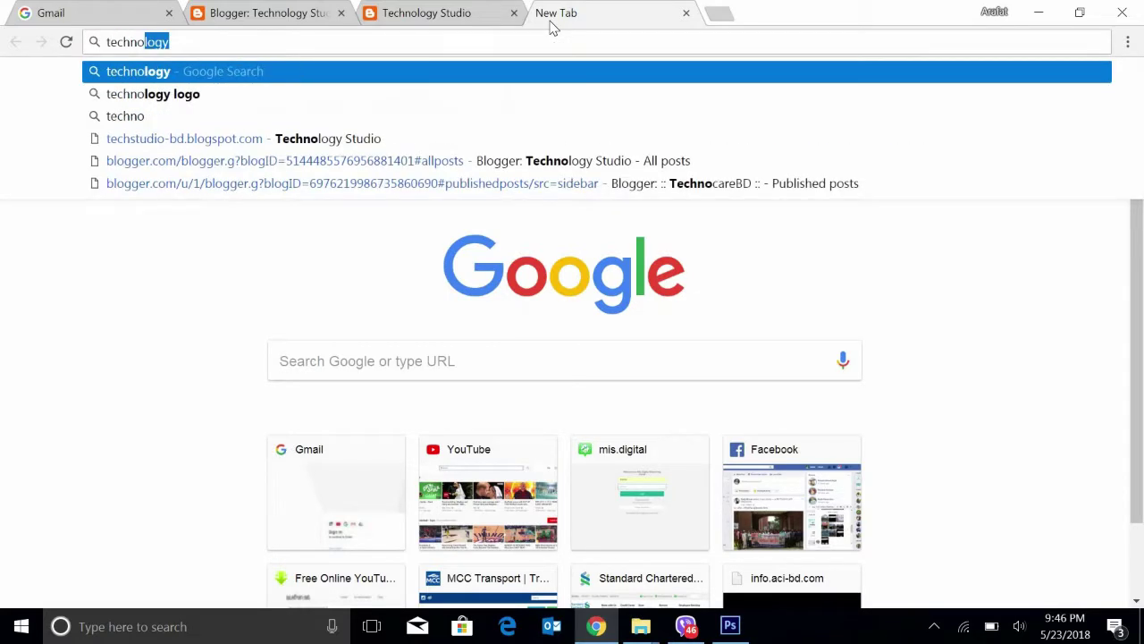
type("care")
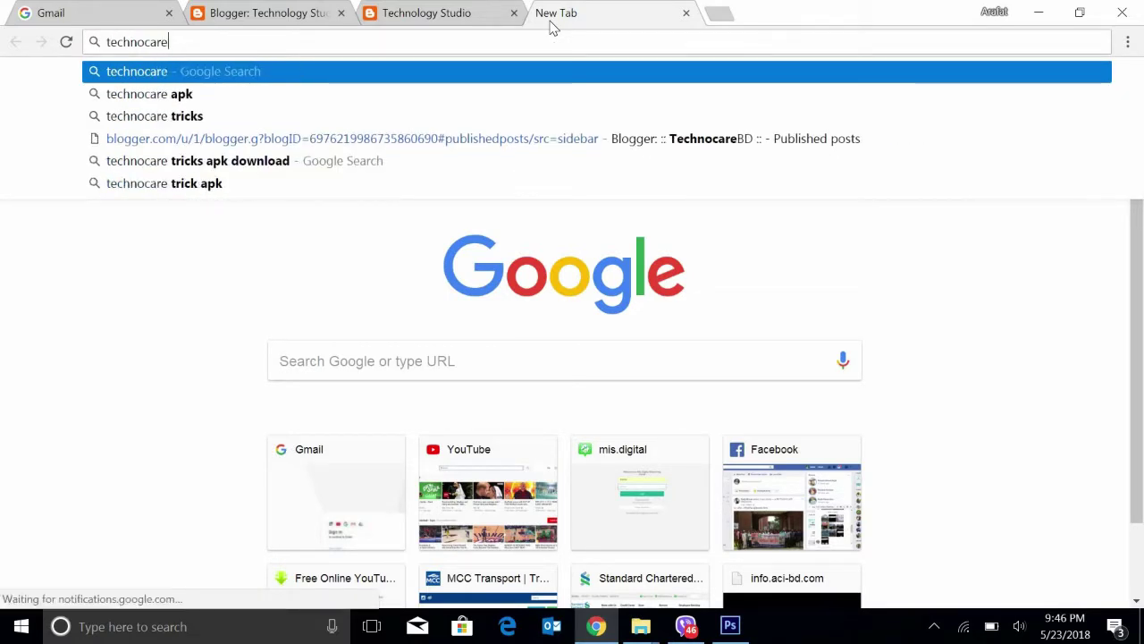
type("bd.")
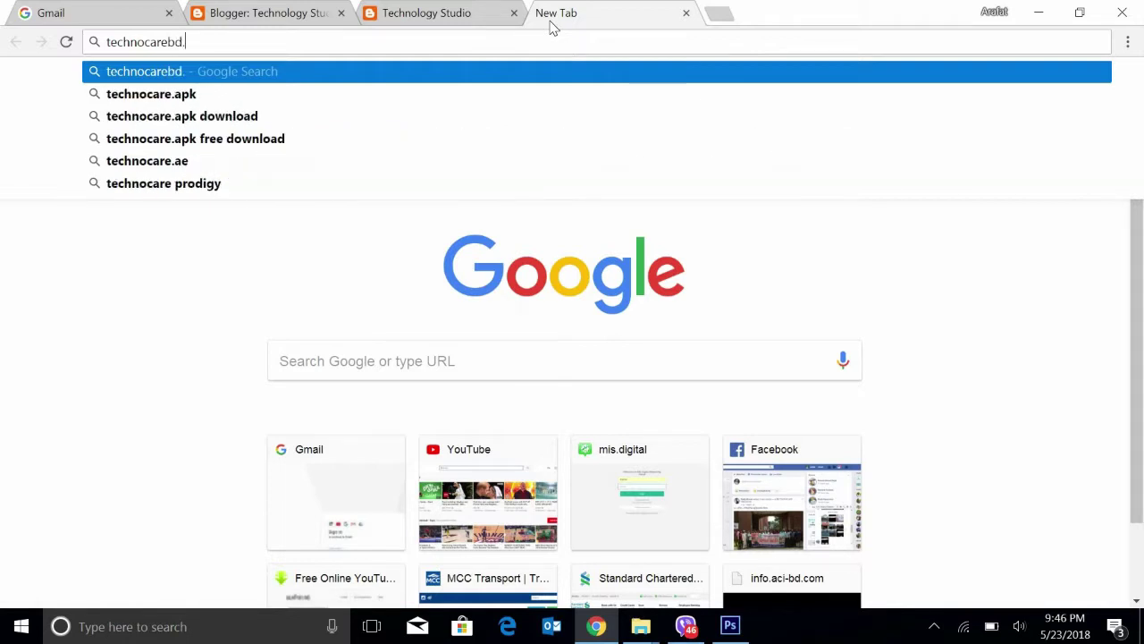
type("blog")
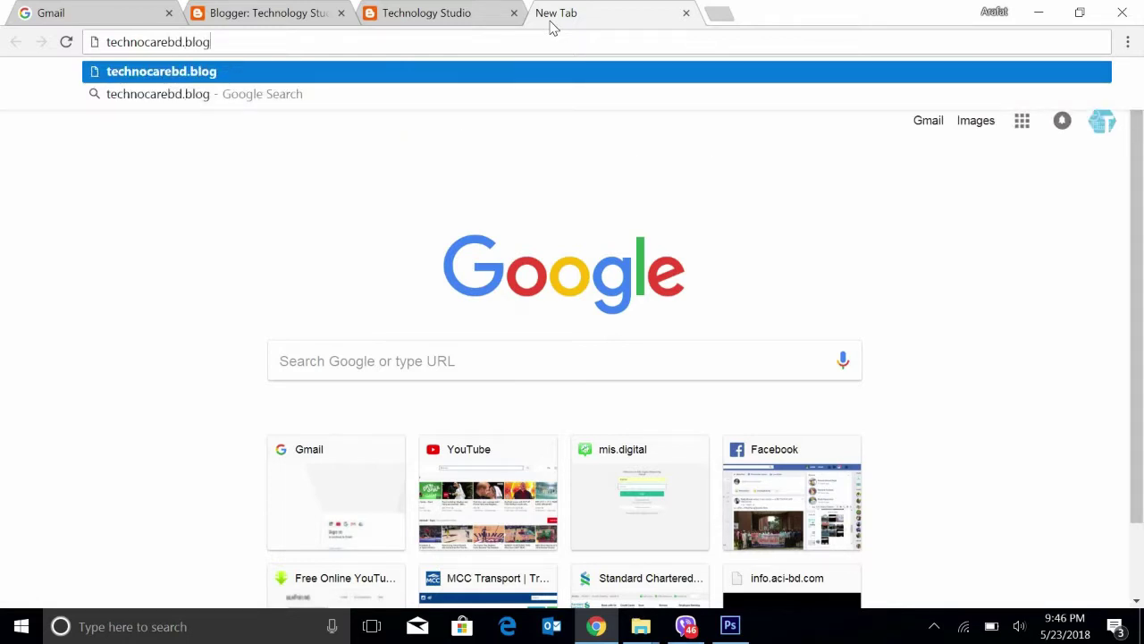
type("spo")
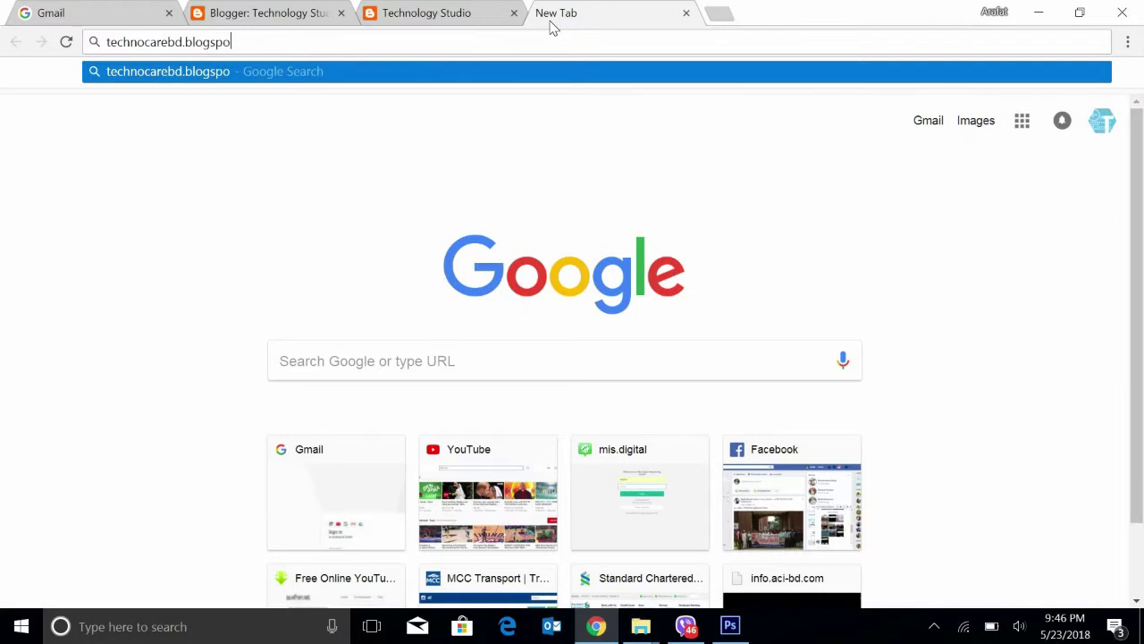
type("t.com")
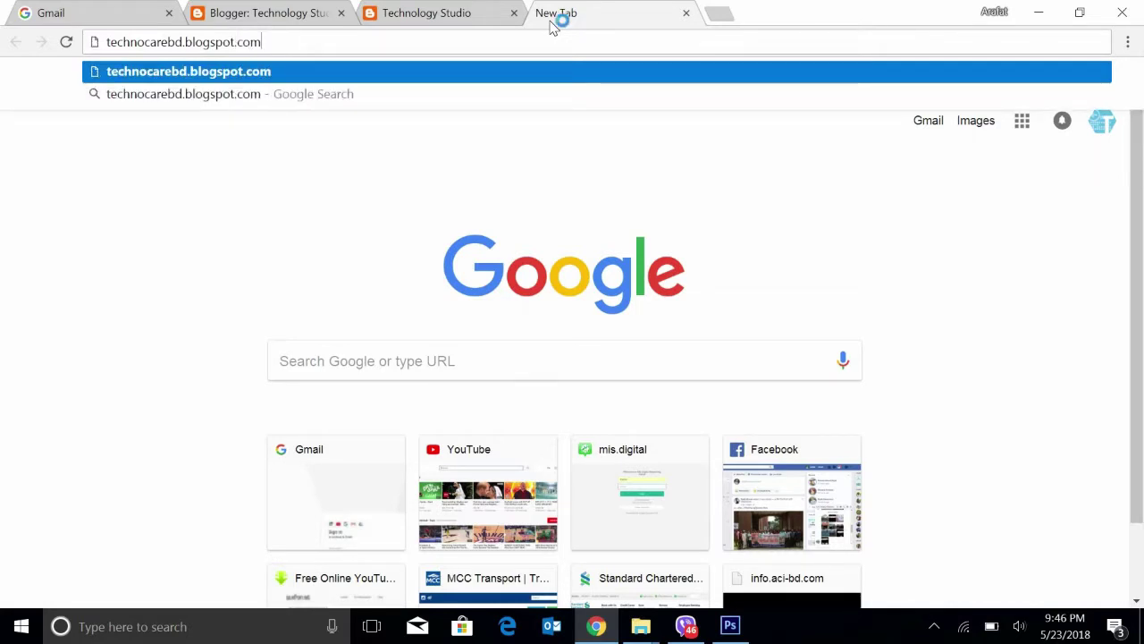
key("Return")
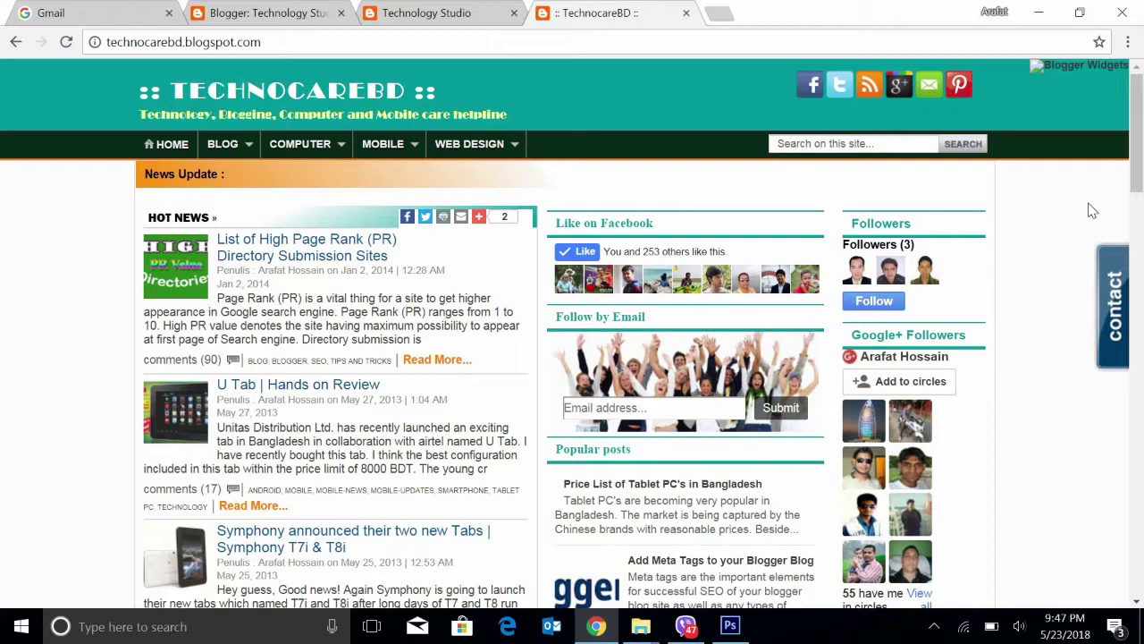
mouse_move(1139, 154)
left_mouse_down()
mouse_move(1140, 476)
mouse_move(1140, 143)
left_mouse_up()
left_click(426, 15)
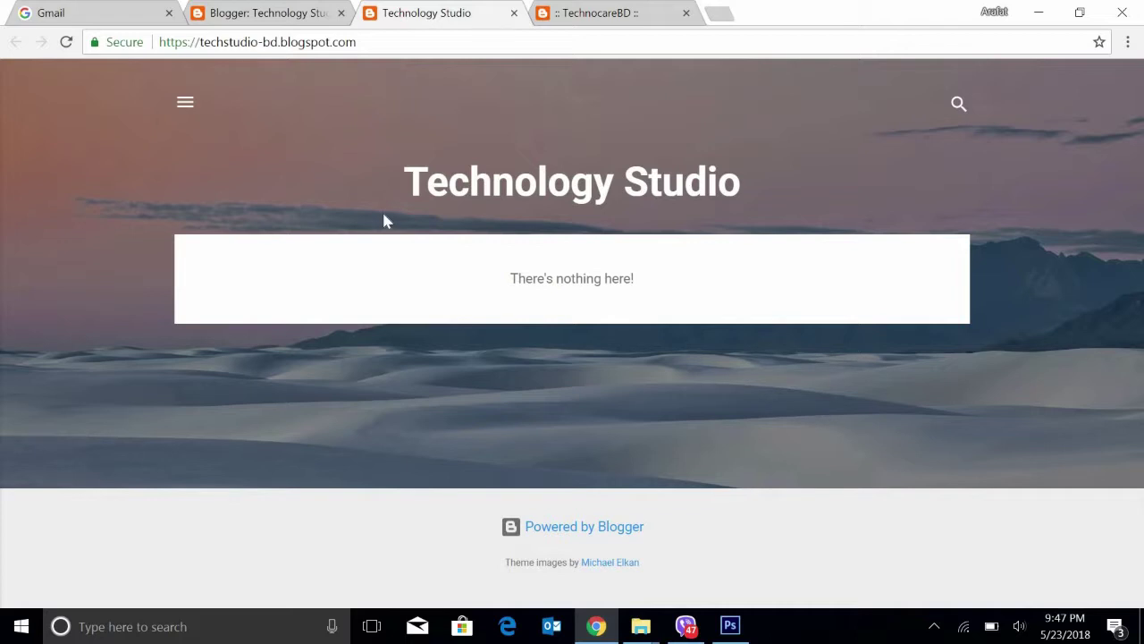
- Return to the blog's dashboard and start a new post titled "Welcome Everybody"
left_click(288, 20)
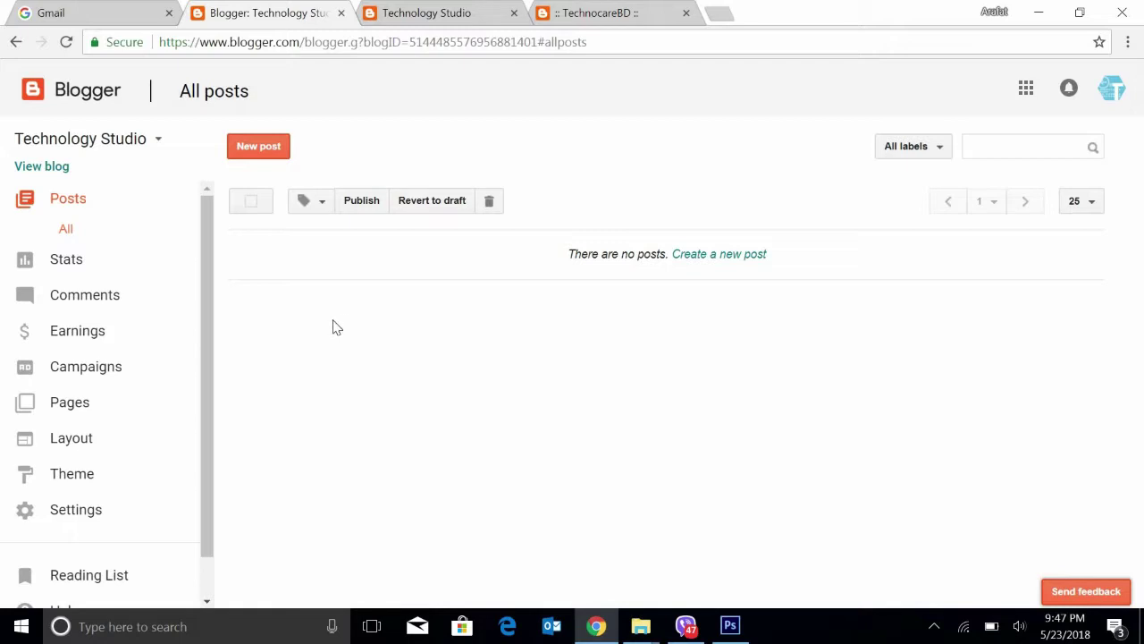
left_click(275, 154)
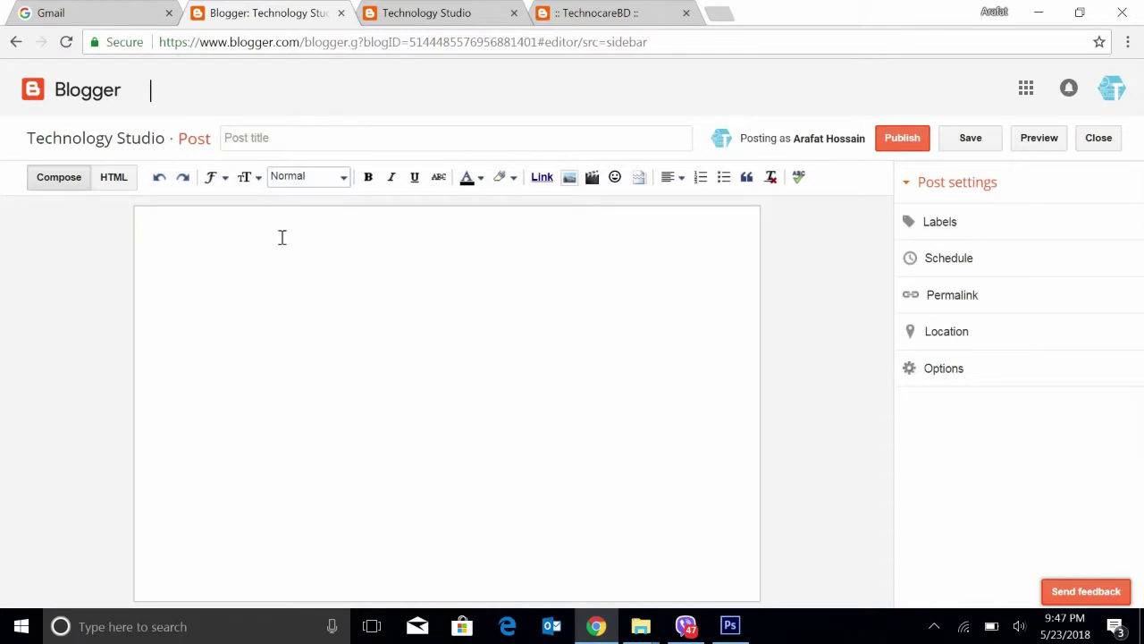
left_click(282, 136)
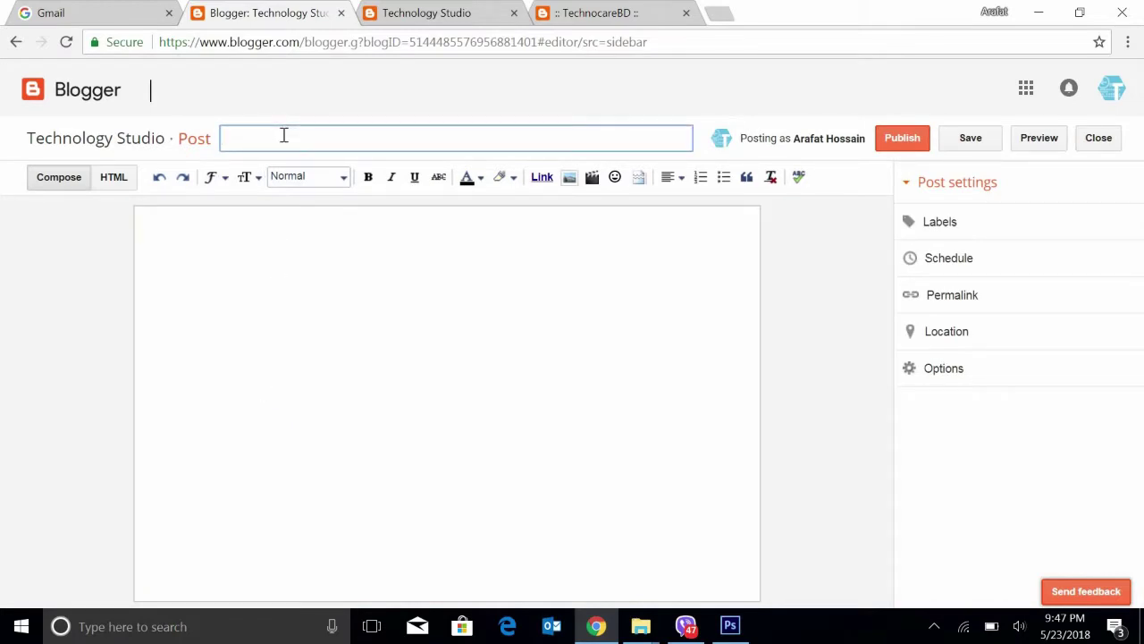
type("Welcome Everybody")
left_click(385, 275)
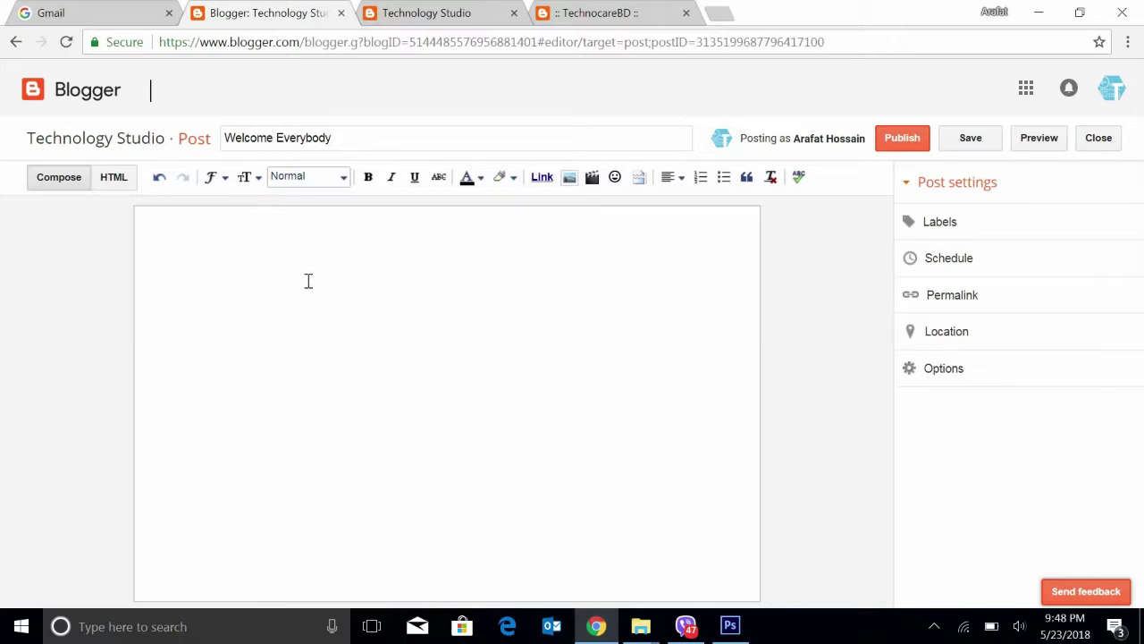
- Compare the post editor's HTML and Compose modes, ending in Compose mode
left_click(124, 188)
left_click(74, 179)
left_click(116, 184)
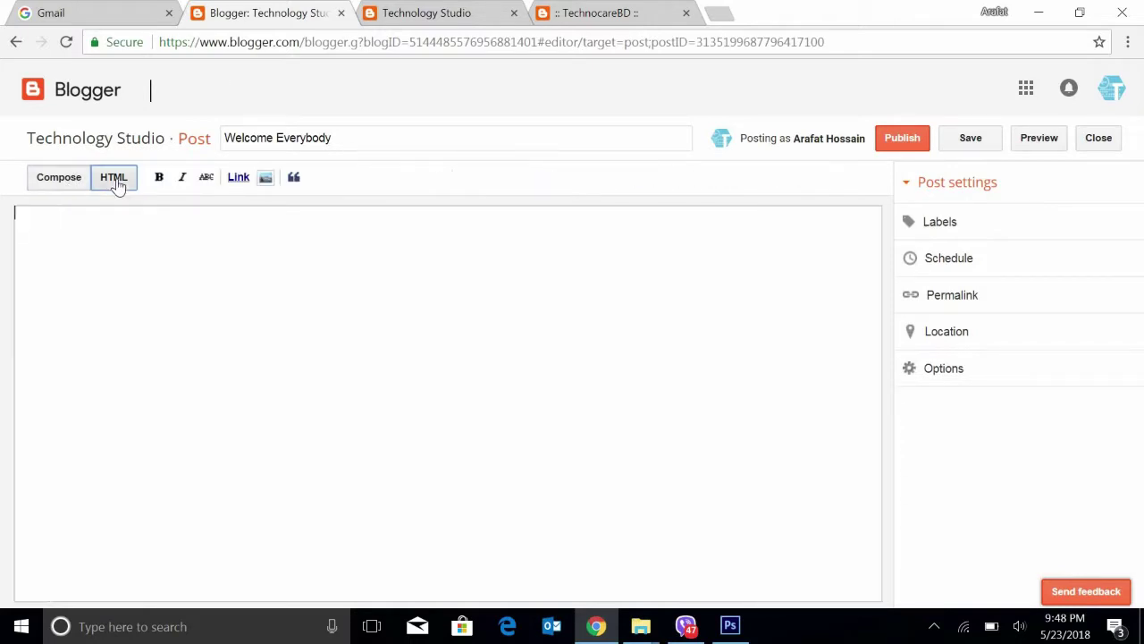
left_click(60, 181)
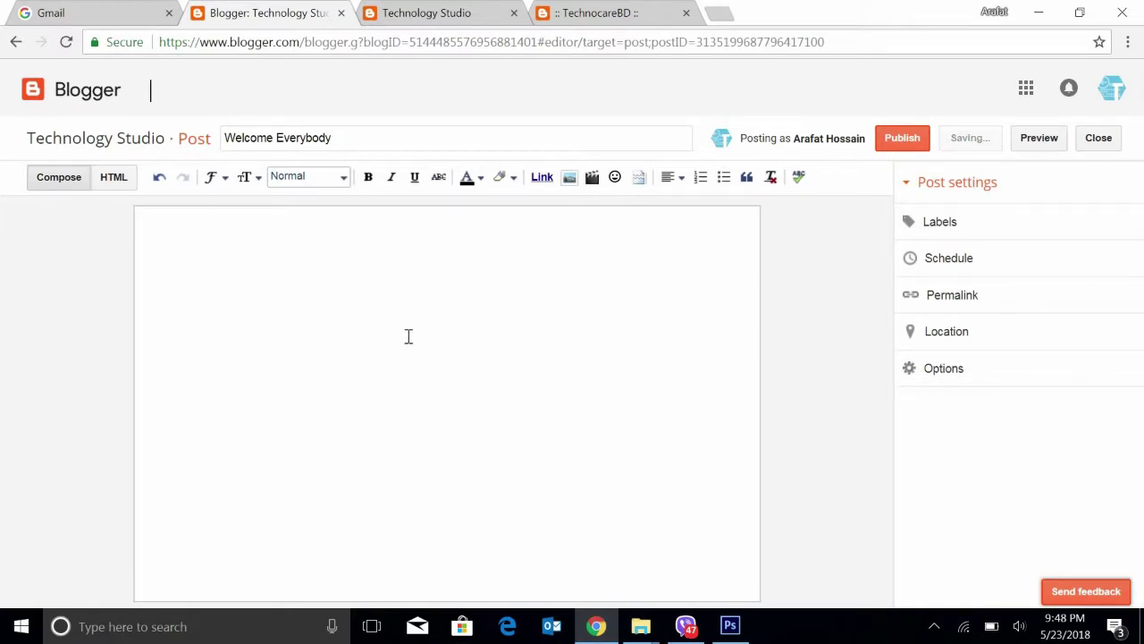
left_click(114, 178)
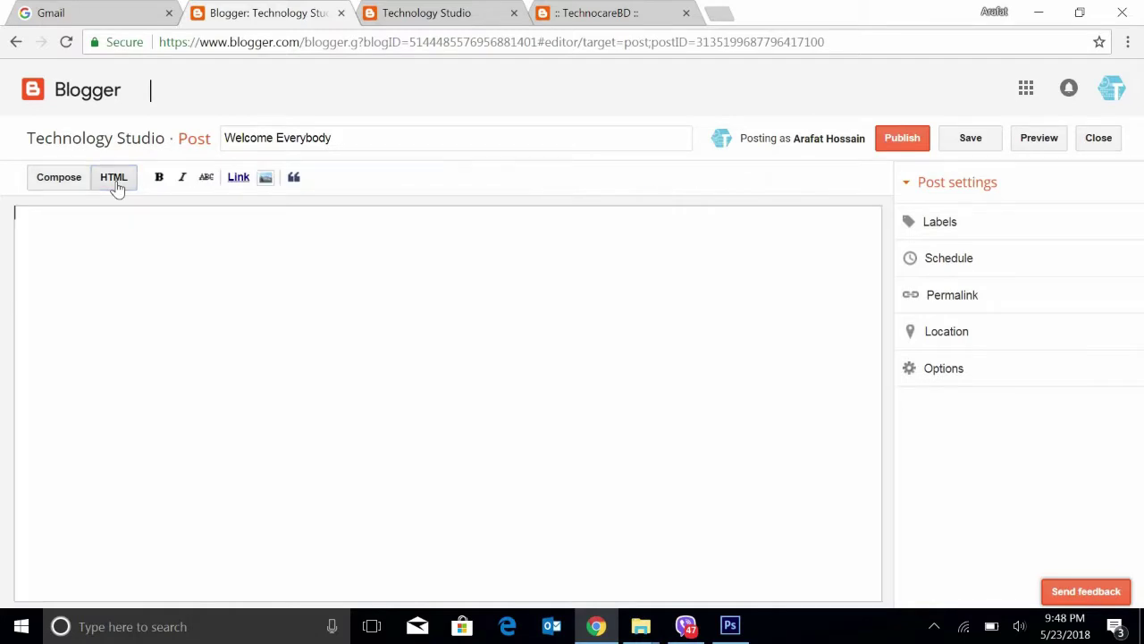
left_click(74, 189)
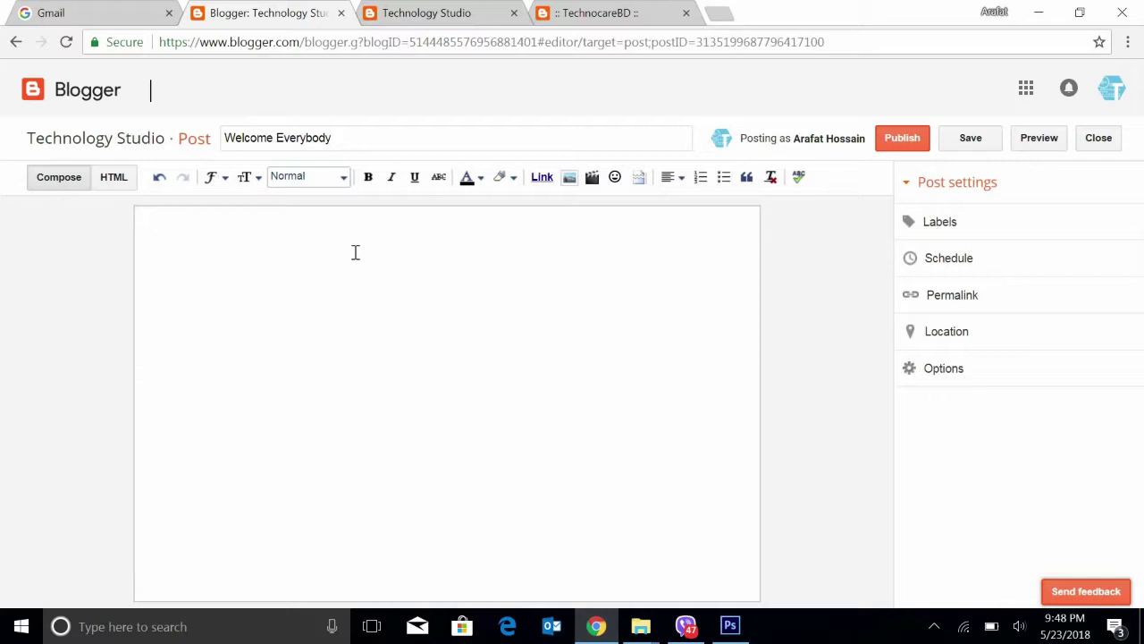
- Write the post body "Hellow This is my first post. Please subscribe in my channel for something exciting updates."
type("Hellow This is")
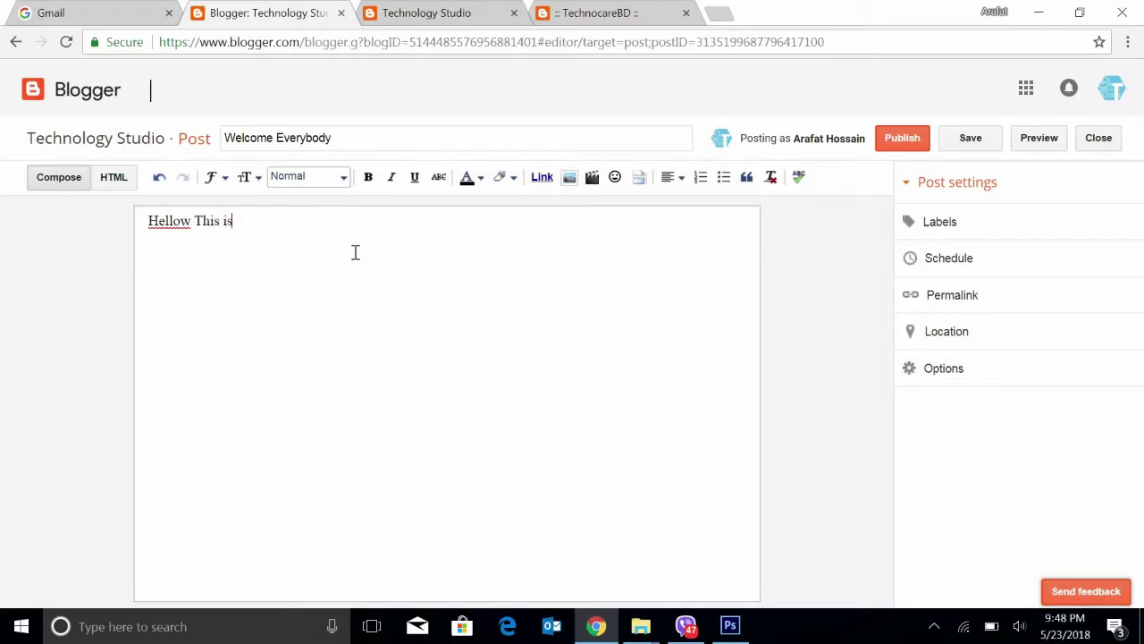
type(" my first post. Pleas")
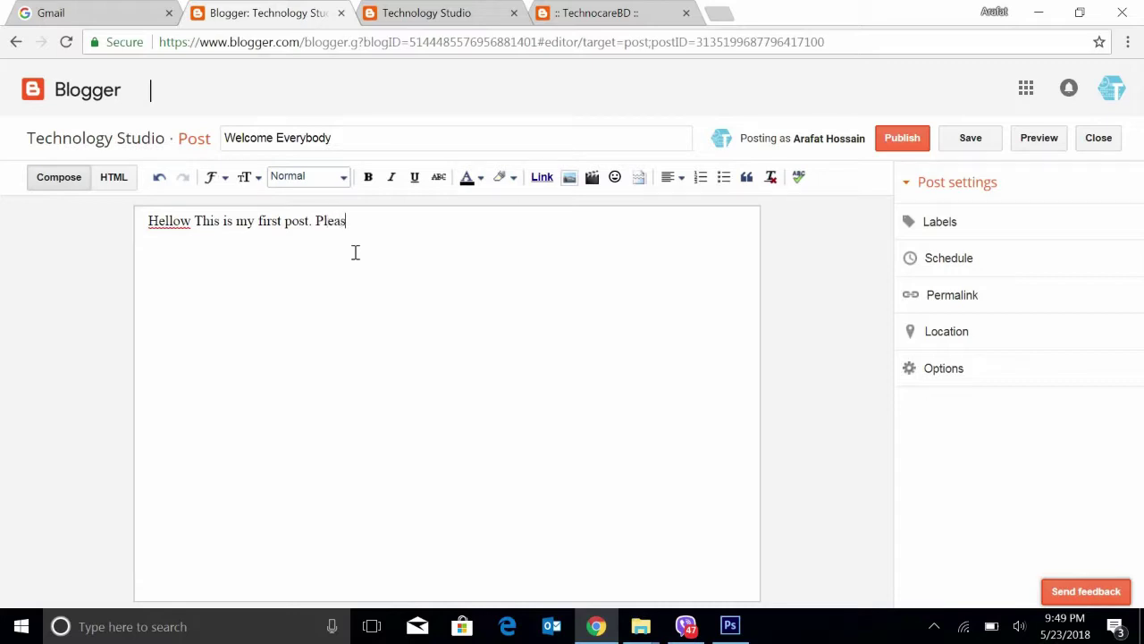
type("e subscribe in y")
key("BackSpace")
type("my channel")
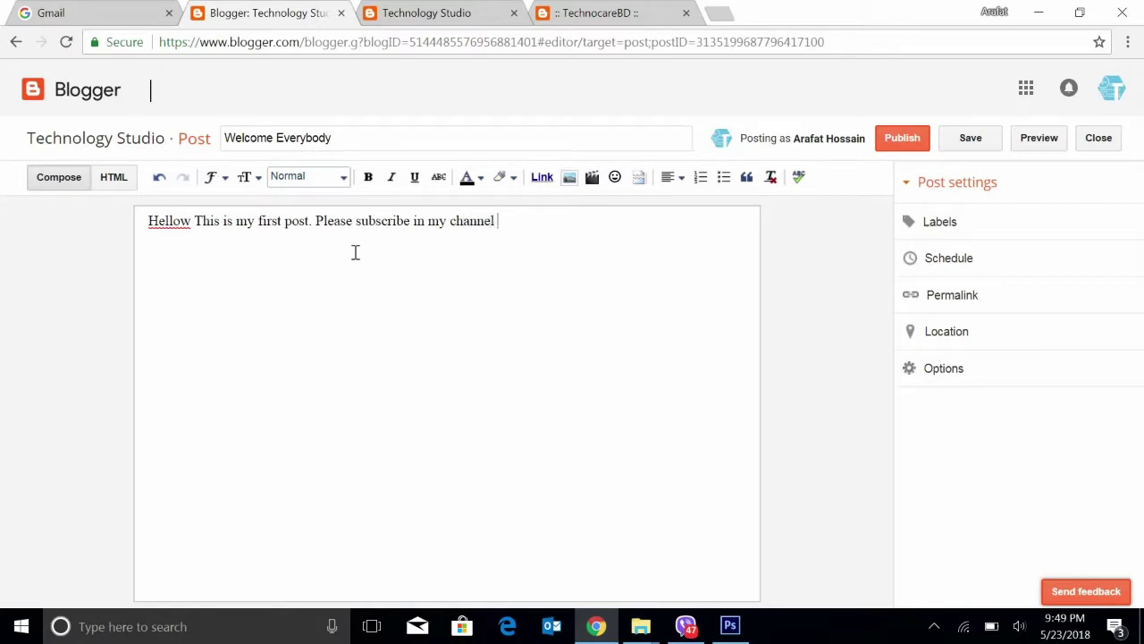
type(" for some ")
type("hinf")
key("BackSpace")
type("g exi")
key("BackSpace")
type("citing ")
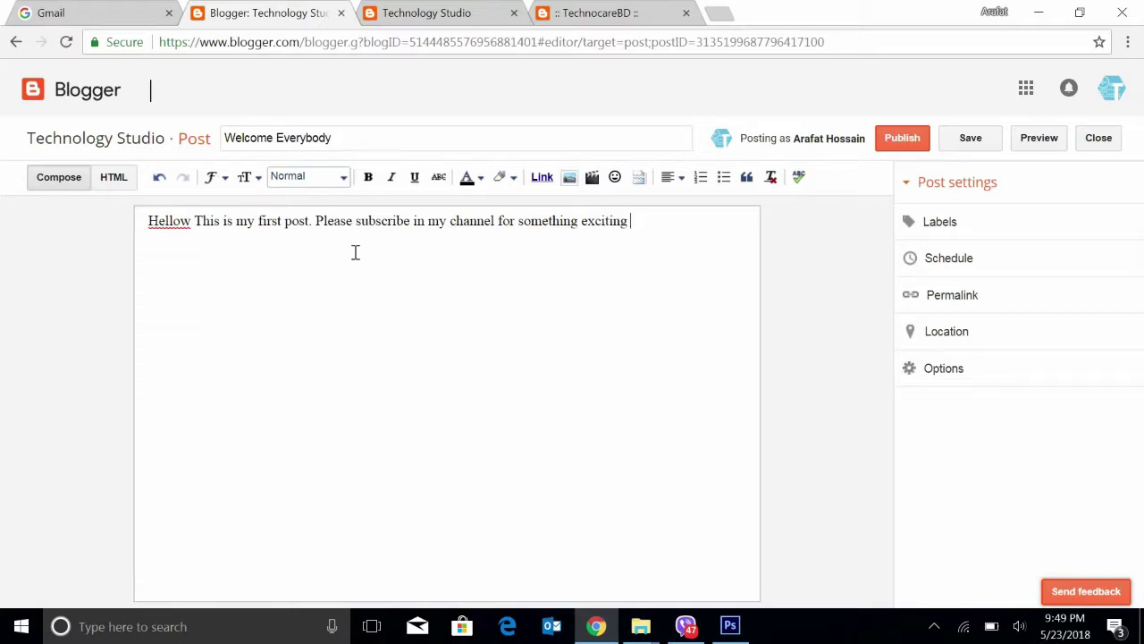
type("updates.")
- Preview the "Welcome Everybody" post, check how it looks on the blog, and close the preview
left_click(972, 138)
left_click(903, 145)
left_click(1040, 143)
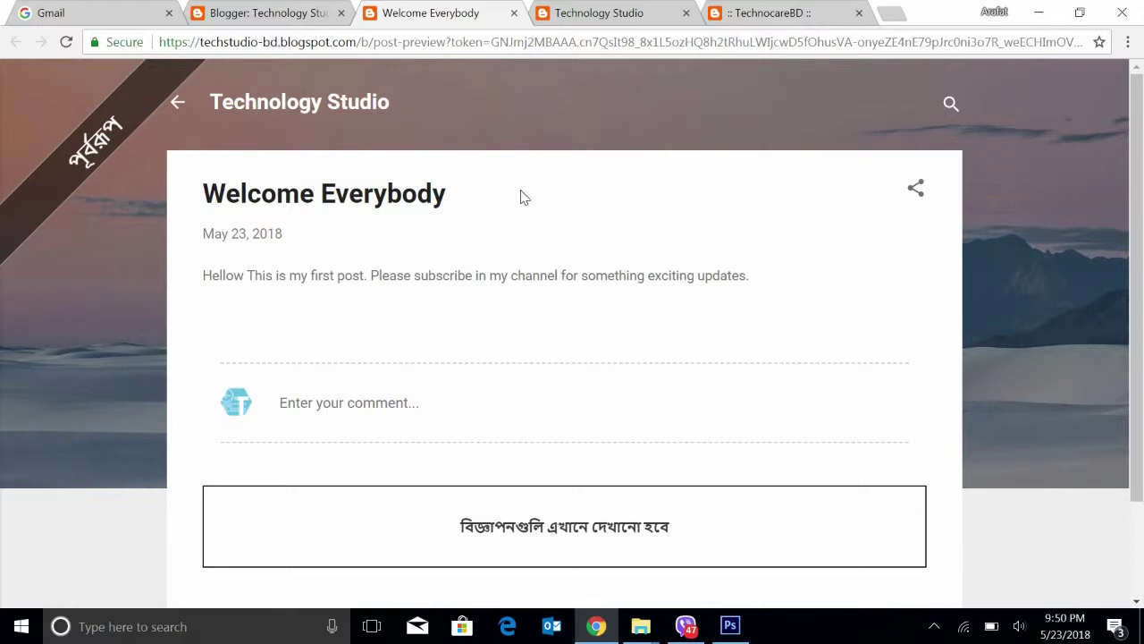
left_click(514, 13)
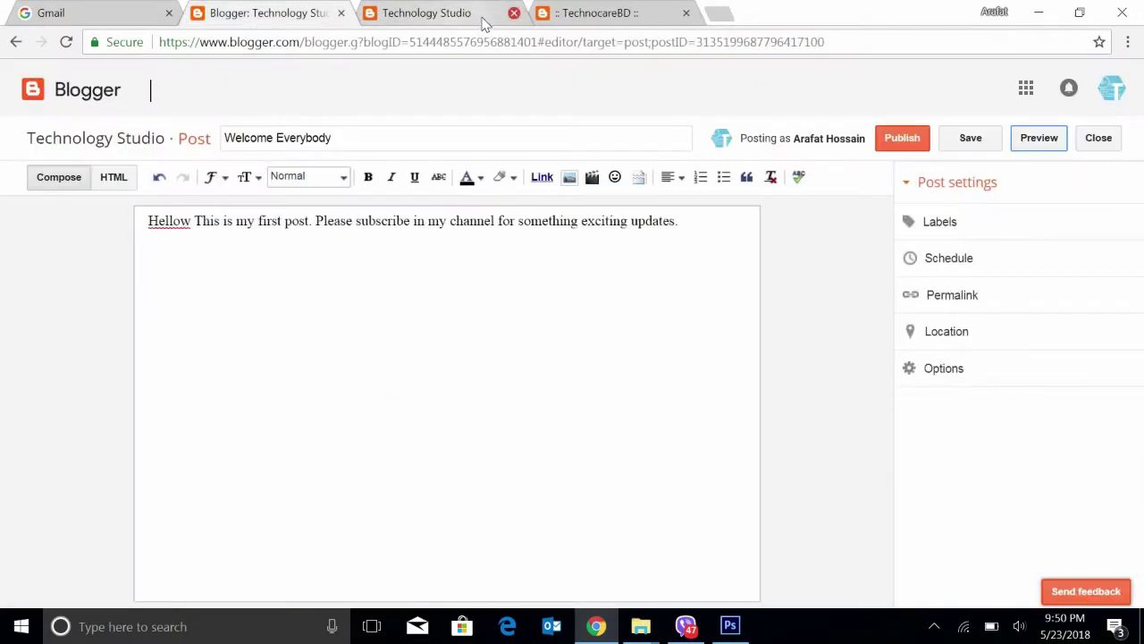
- Close the tab with the blog's empty live page and return to the post editor
left_click(490, 18)
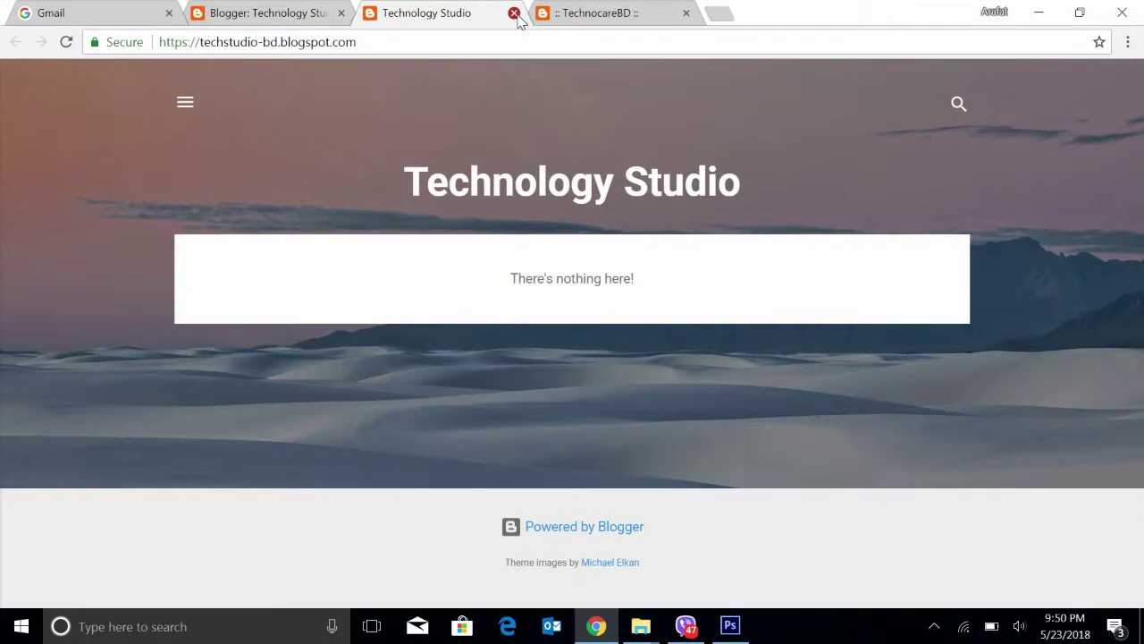
left_click(515, 14)
left_click(314, 20)
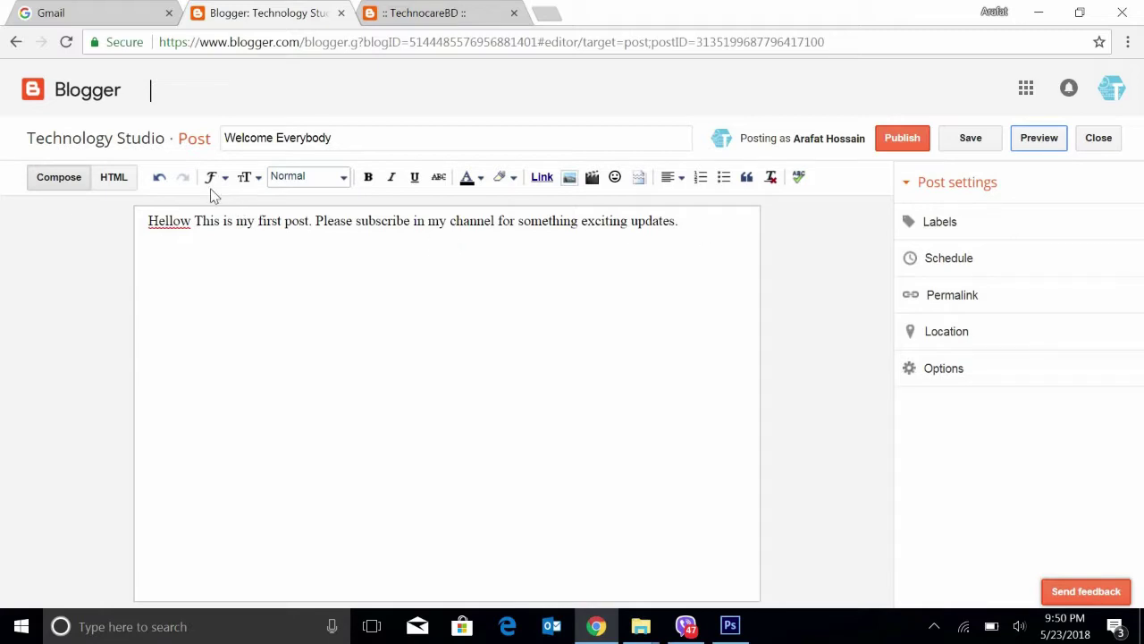
- Add the heading line "My First Blog" above the existing body text of the post
left_click_drag(150, 232, 253, 242)
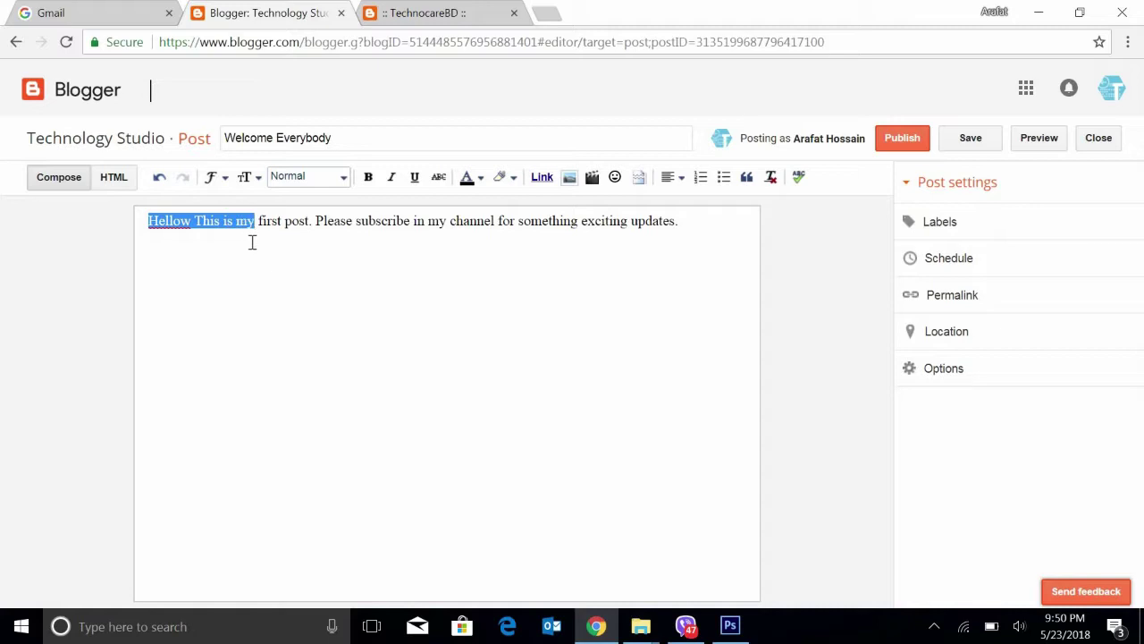
left_click(152, 226)
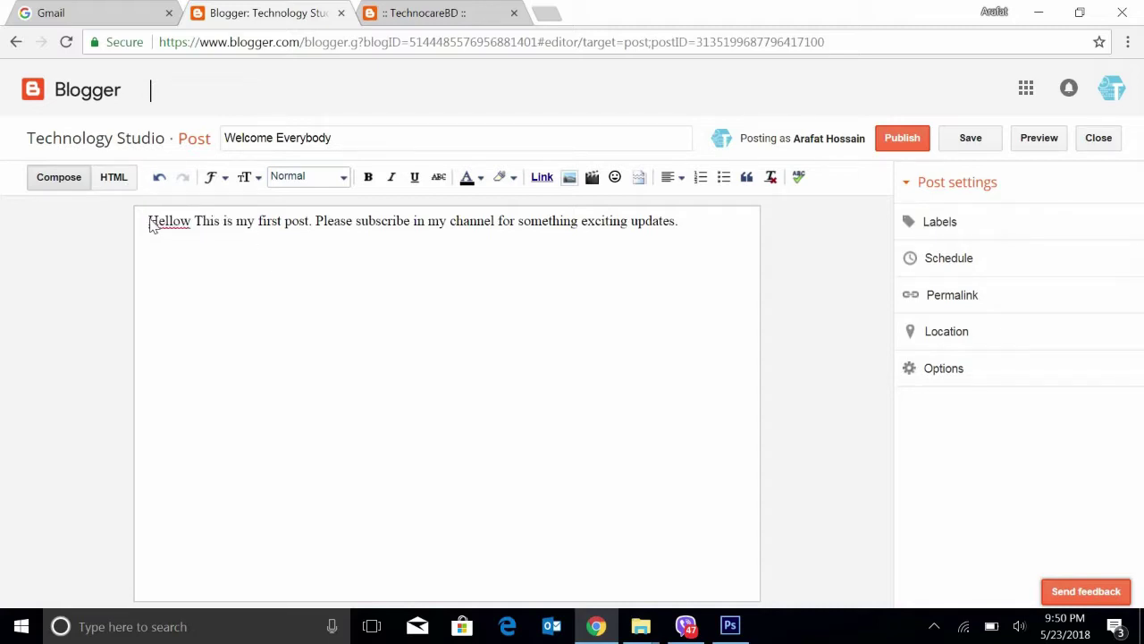
key("Return")
type("My Fir")
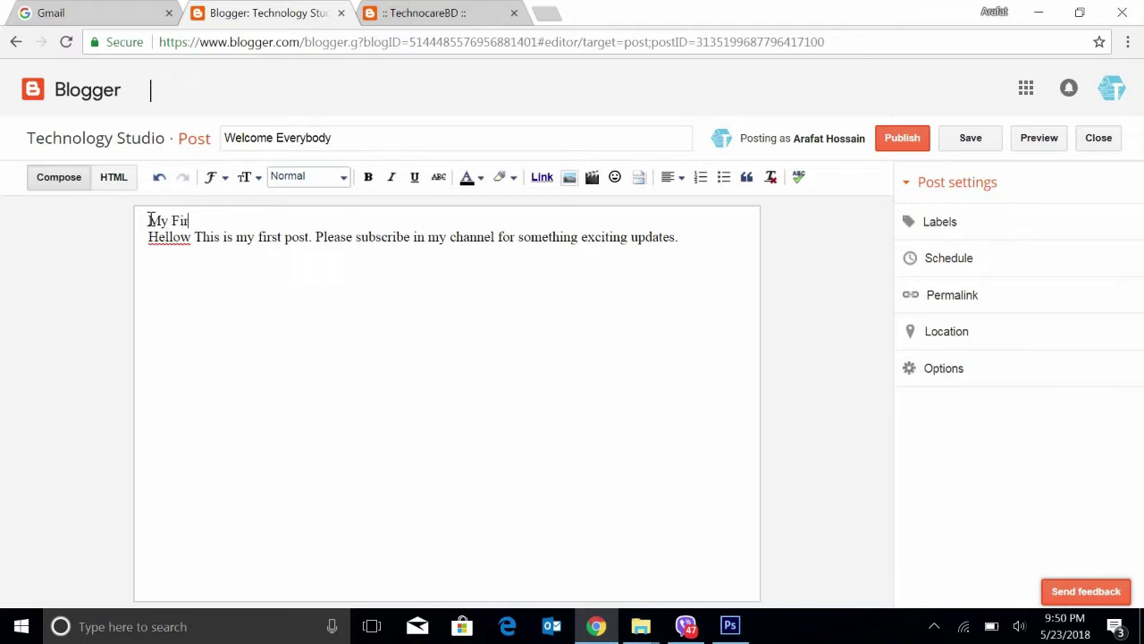
type("st B")
- Format the "My First Blog" heading as bold with a light red text colour
key("shift+Left")
key("shift+Left")
key("shift+Left")
key("shift+Left")
key("shift+Left")
key("shift+Left")
key("shift+Left")
key("shift+Left")
key("shift+Left")
key("shift+Left")
key("shift+Left")
key("shift+Left")
key("shift+Left")
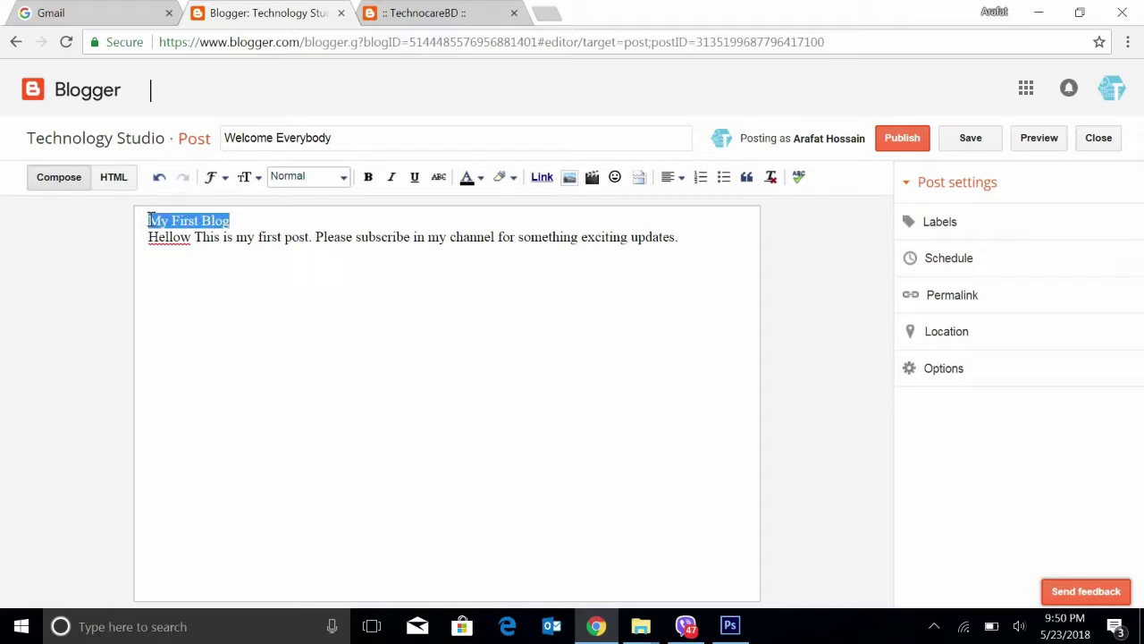
left_click(368, 177)
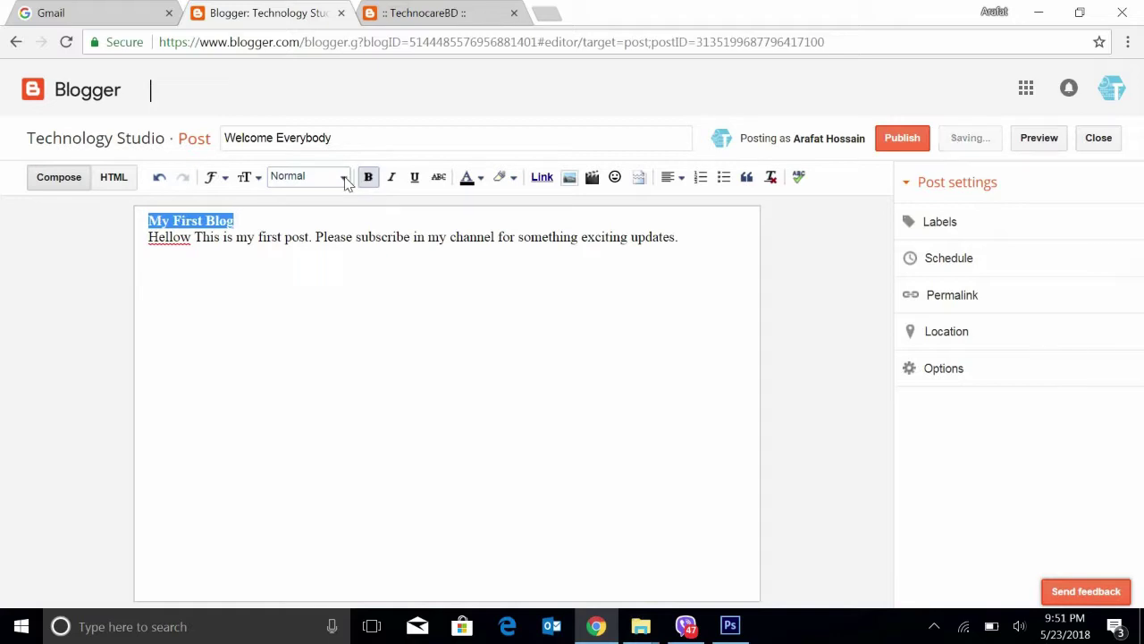
left_click(347, 181)
left_click(346, 182)
left_click(478, 182)
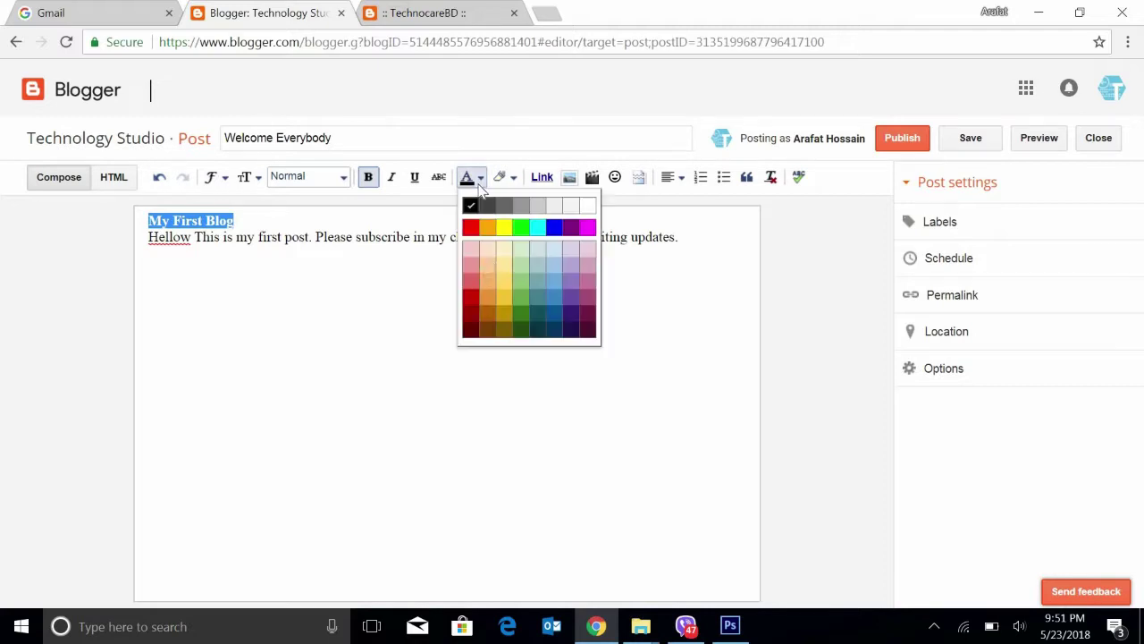
left_click(478, 285)
left_click(224, 309)
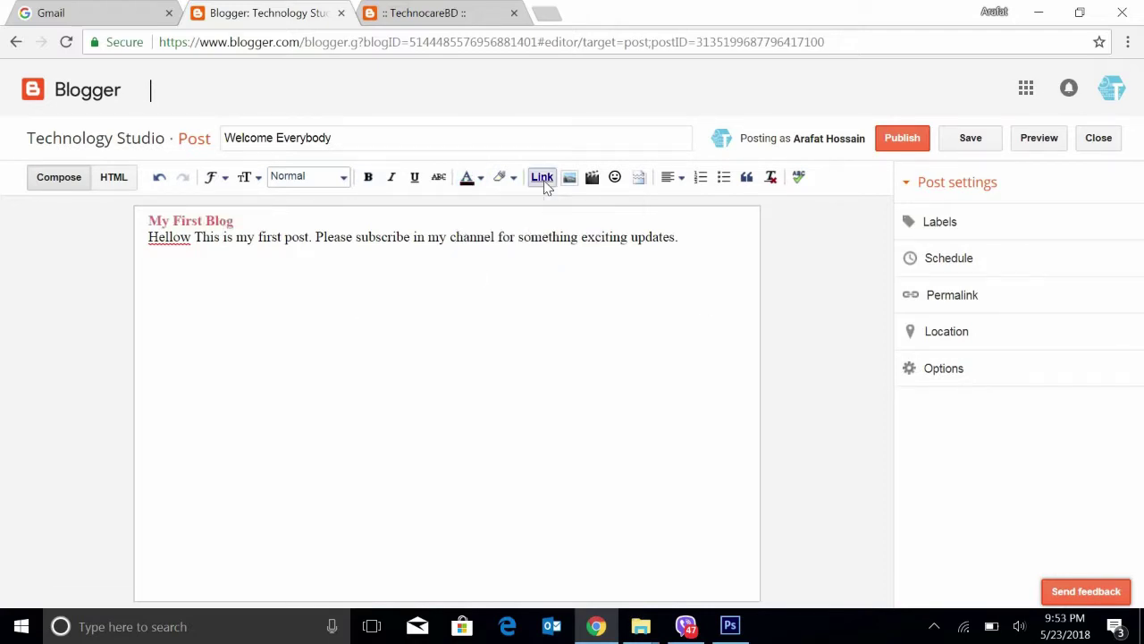
left_click(542, 178)
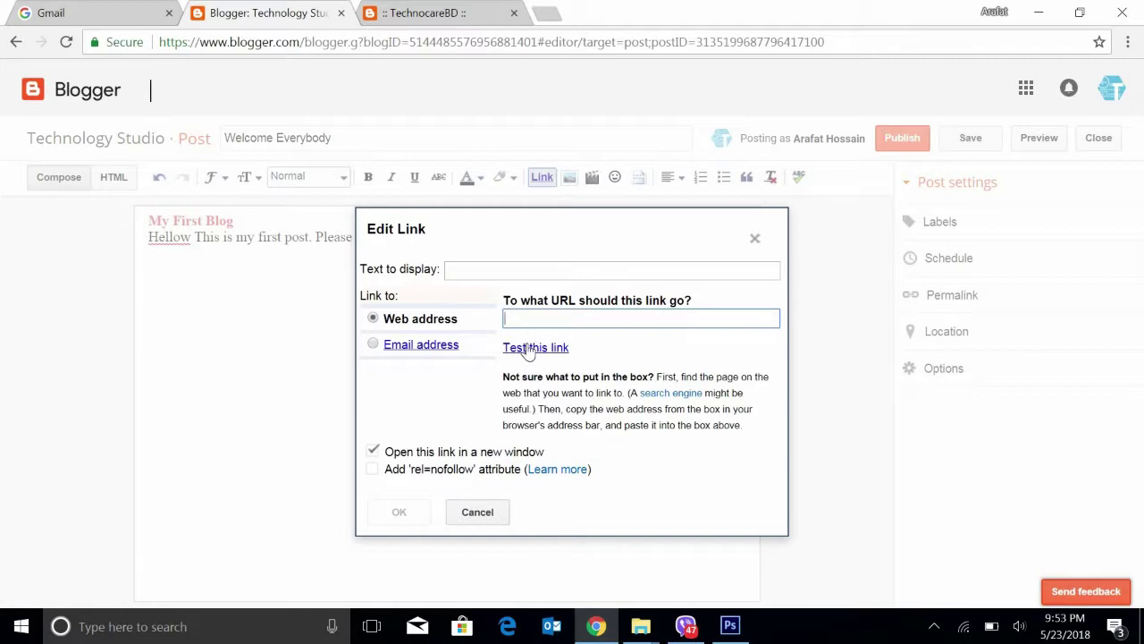
type("http://technocarebd.blogspot.com/")
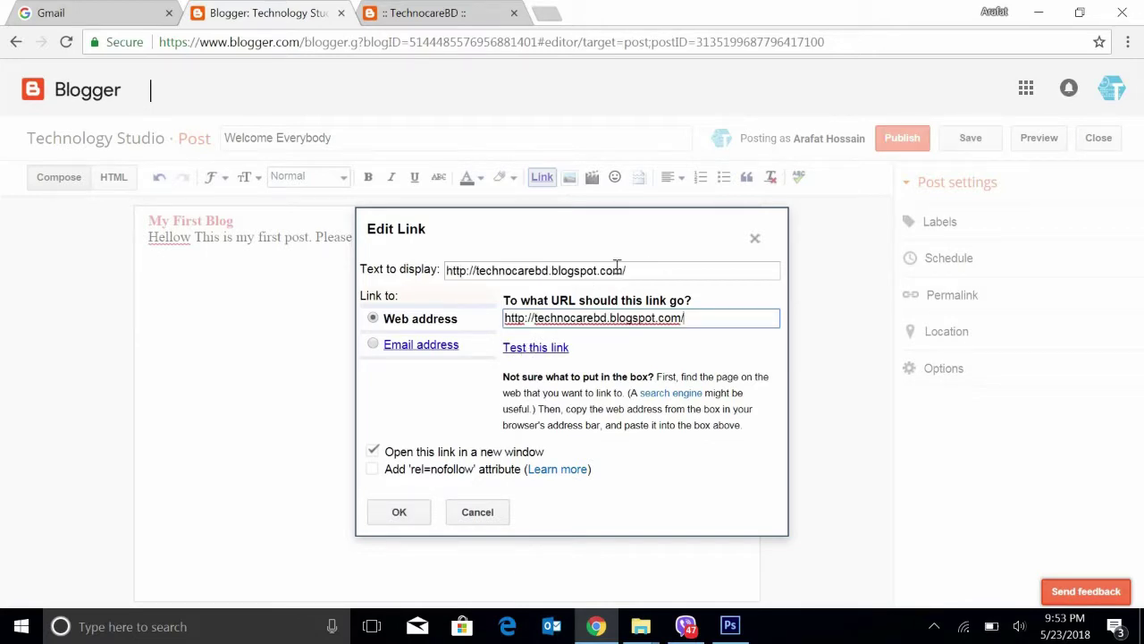
left_click_drag(644, 269, 433, 293)
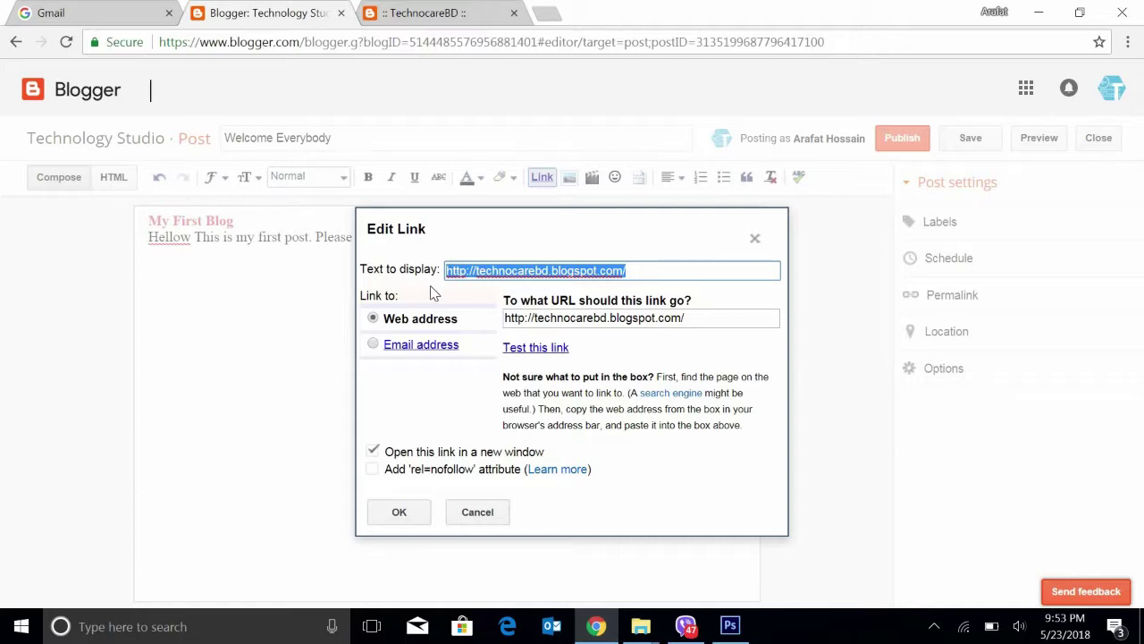
type("My previous")
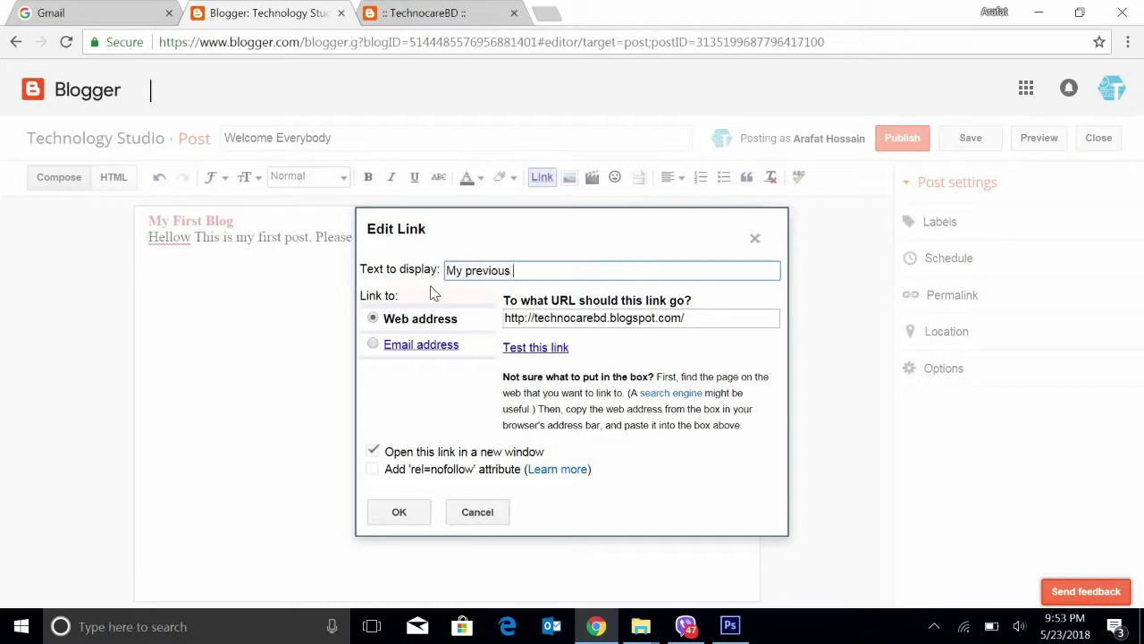
type(" blog")
left_click(551, 351)
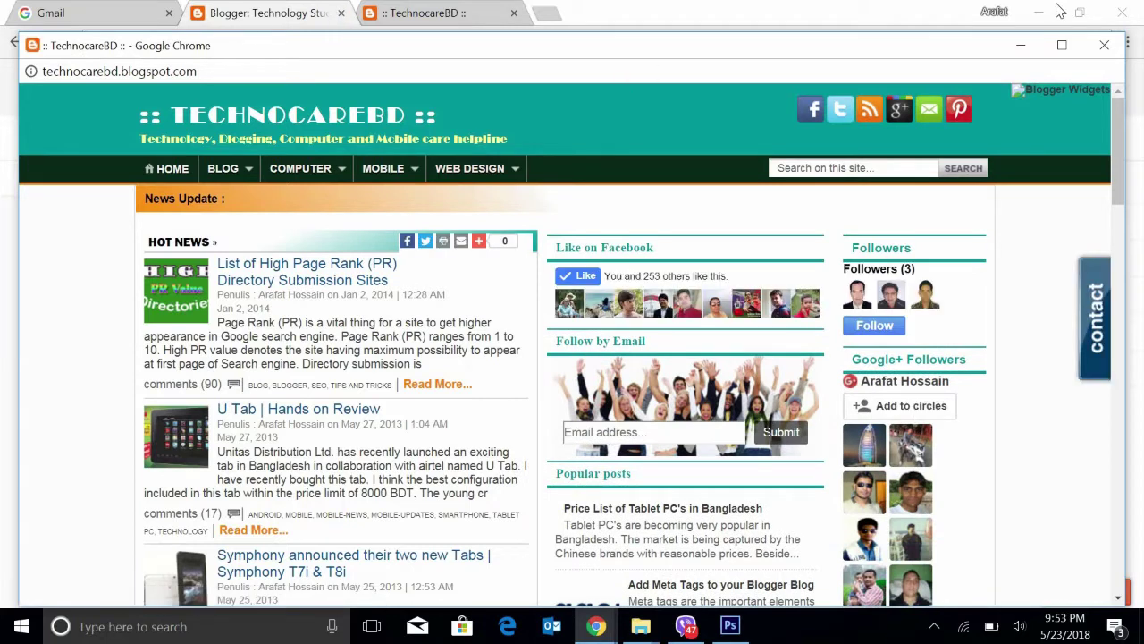
left_click(1105, 44)
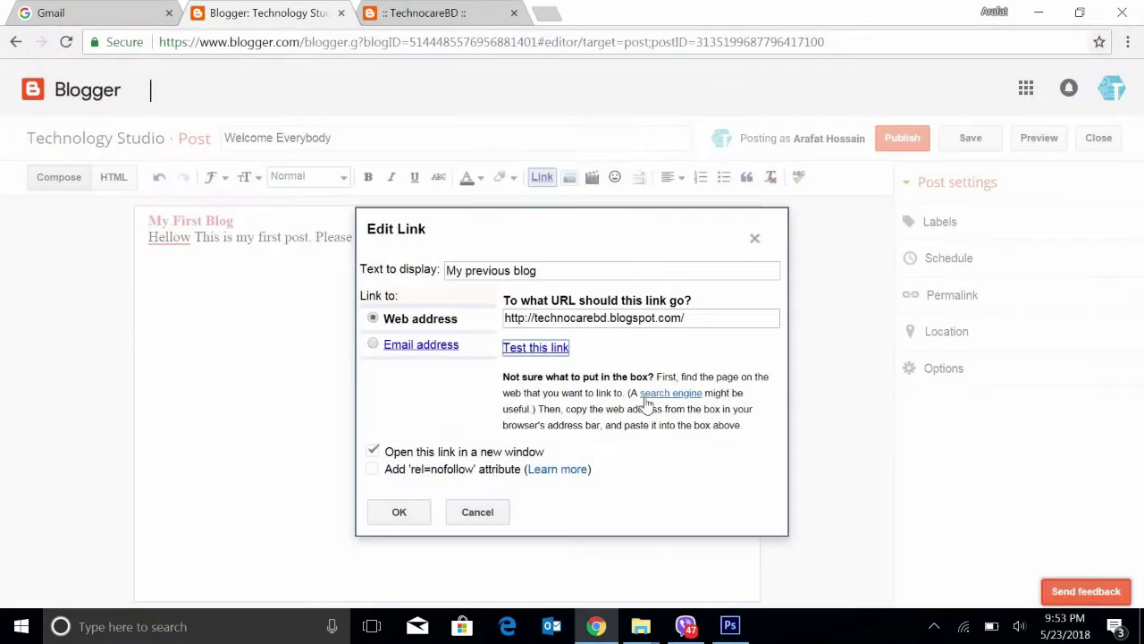
left_click(403, 515)
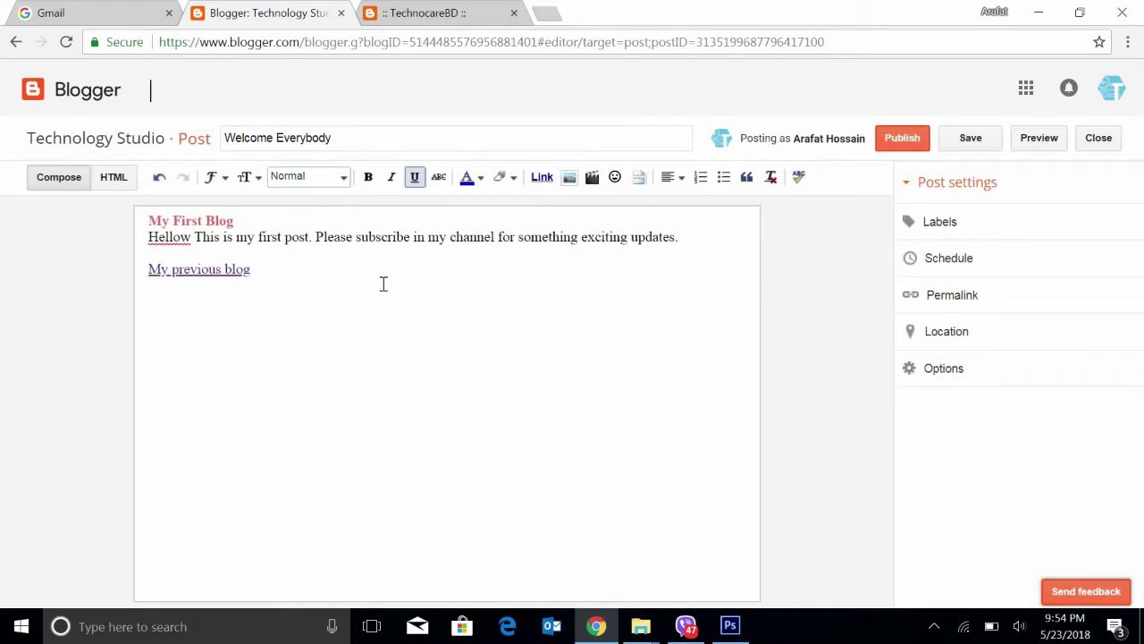
- Check the options of the "My previous blog" link and add an empty line below it
left_click(243, 270)
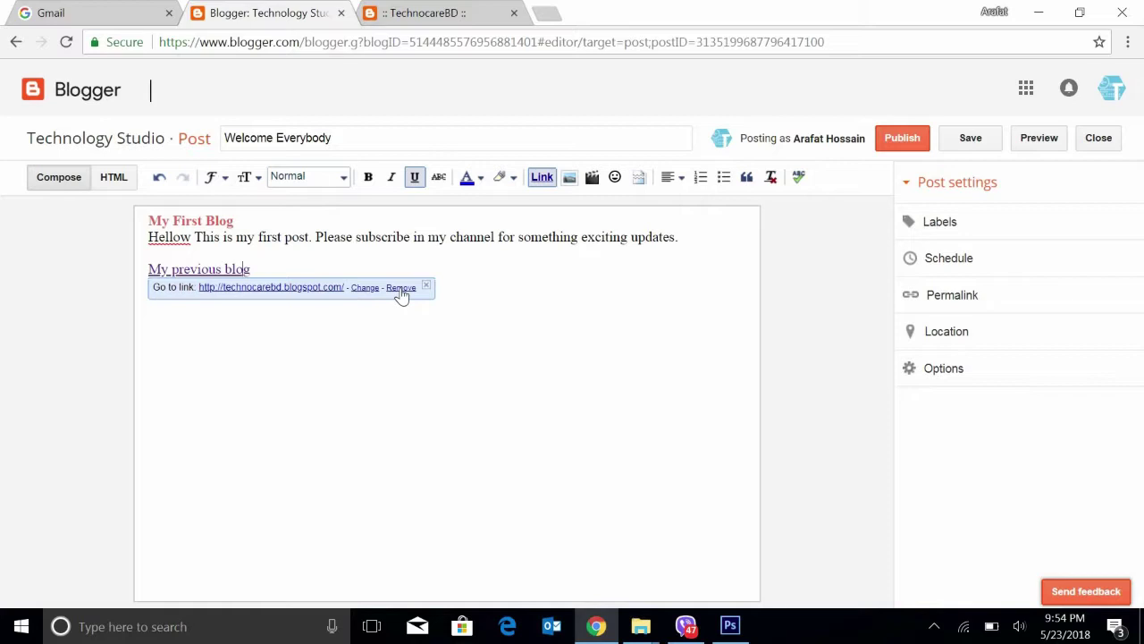
left_click(664, 288)
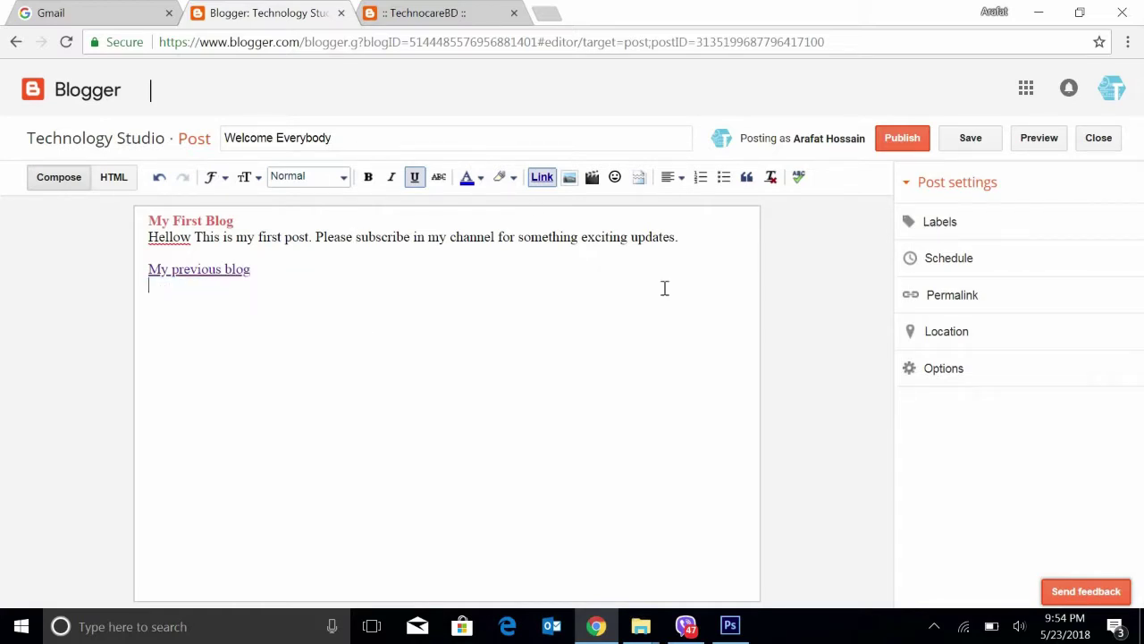
key("Return")
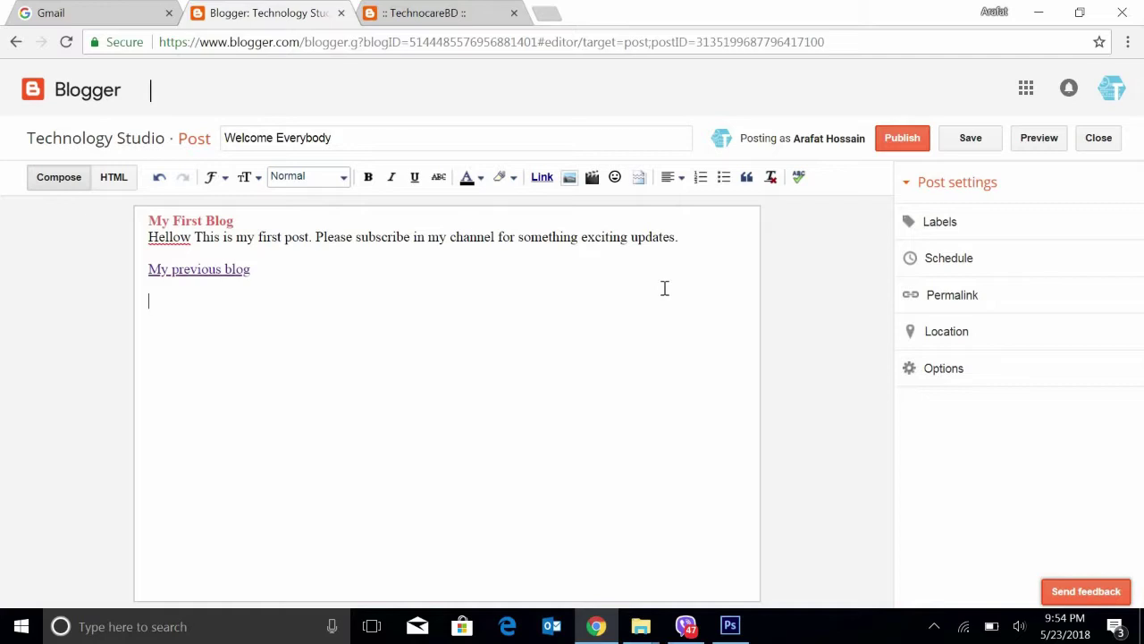
- Start adding an image and review the available sources: upload, this blog, Google Album Archive, phone, webcam and URL
left_click(570, 178)
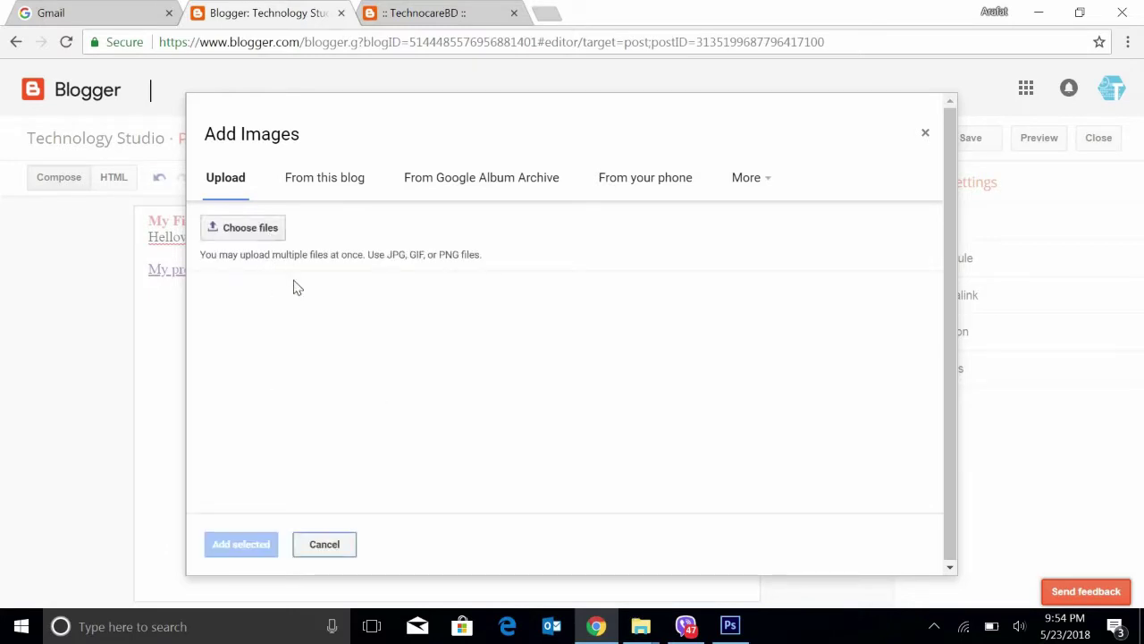
left_click(355, 180)
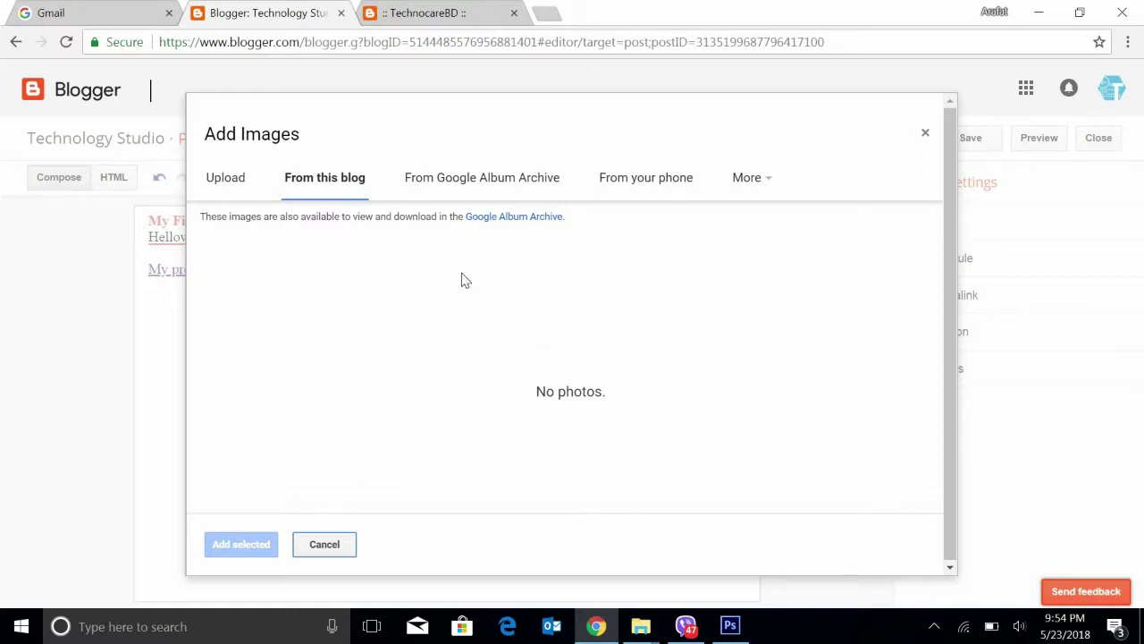
left_click(499, 191)
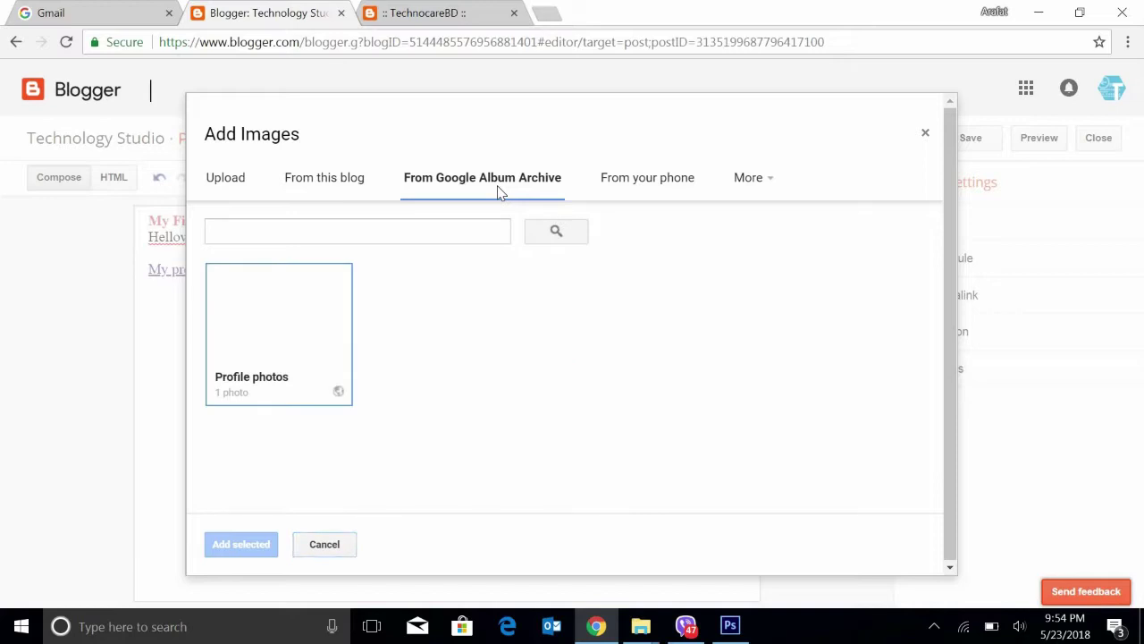
left_click(651, 197)
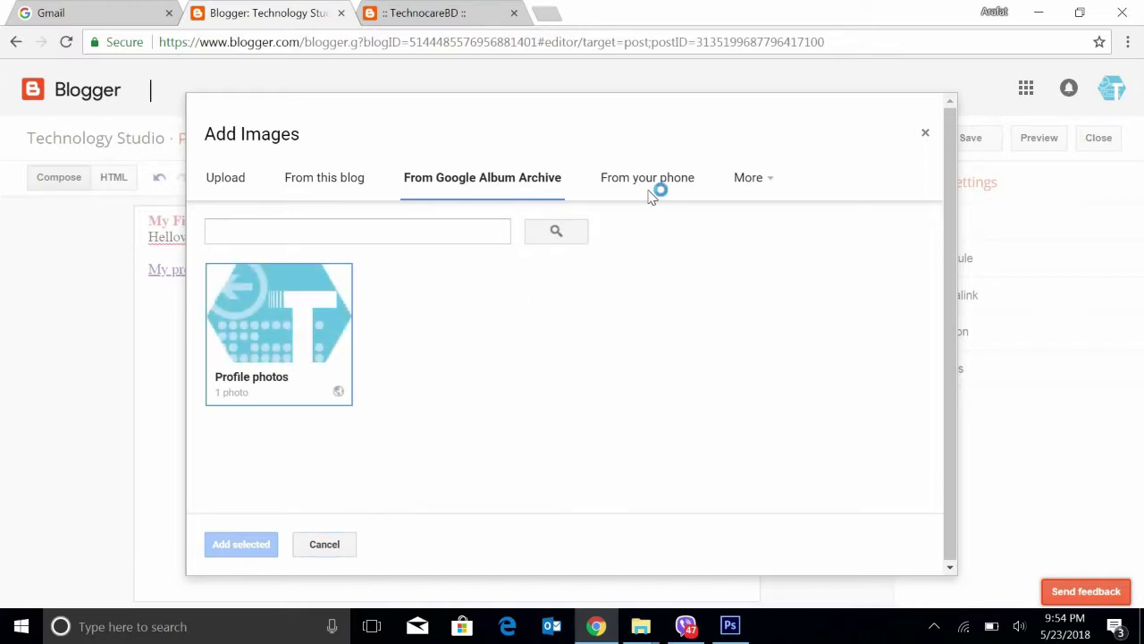
left_click(662, 183)
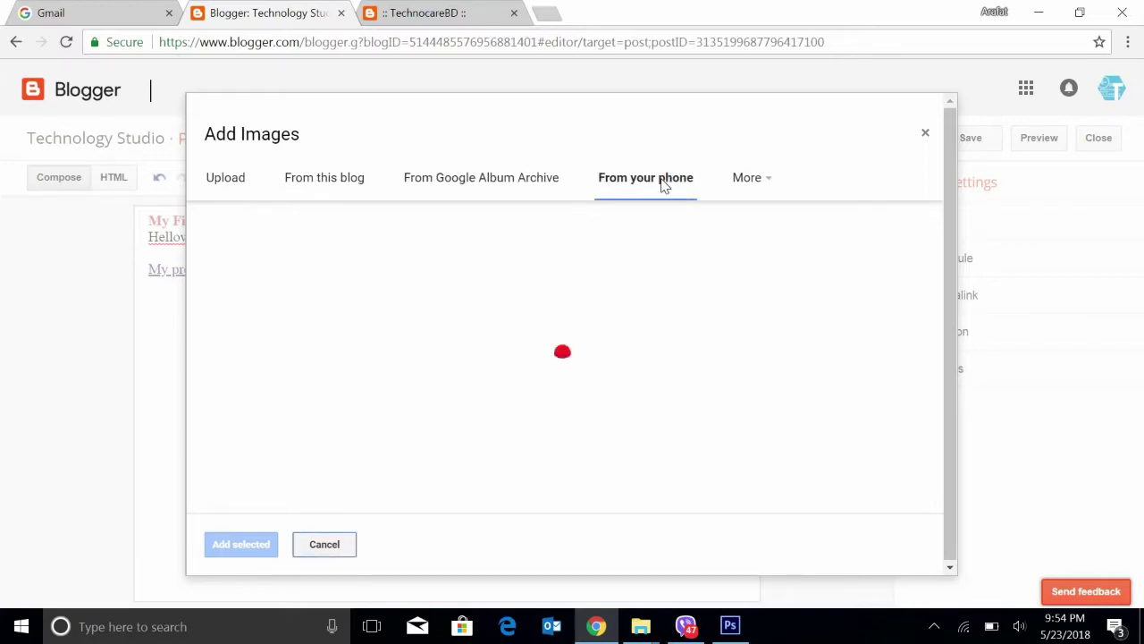
left_click(763, 184)
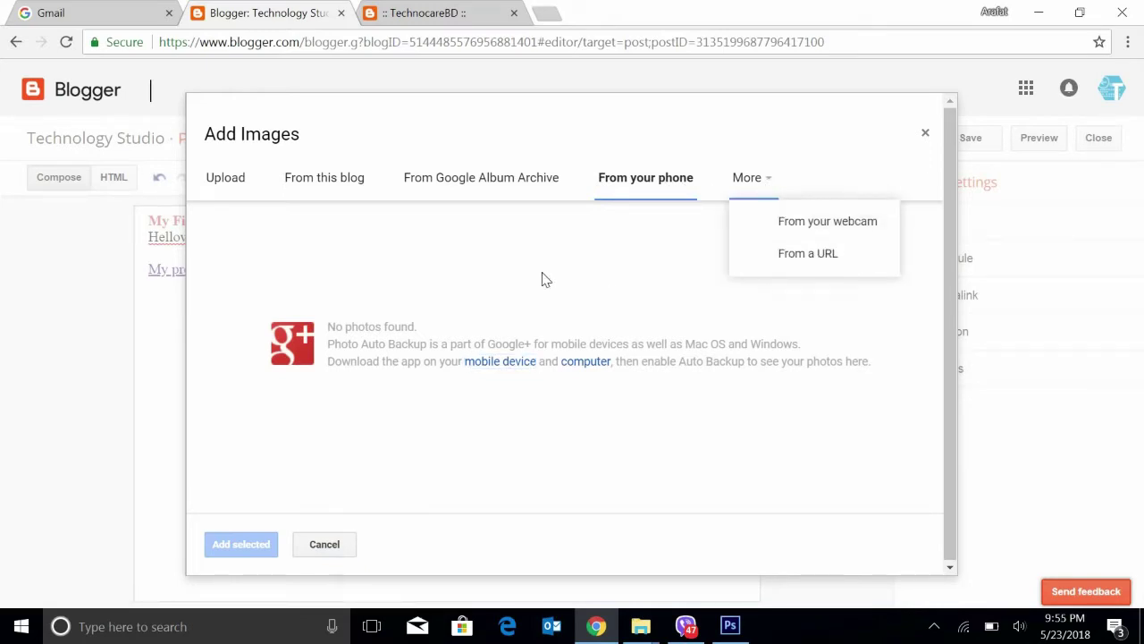
- Insert the logo image from the Profile photos album in Google Album Archive into the post
left_click(499, 179)
left_click(291, 340)
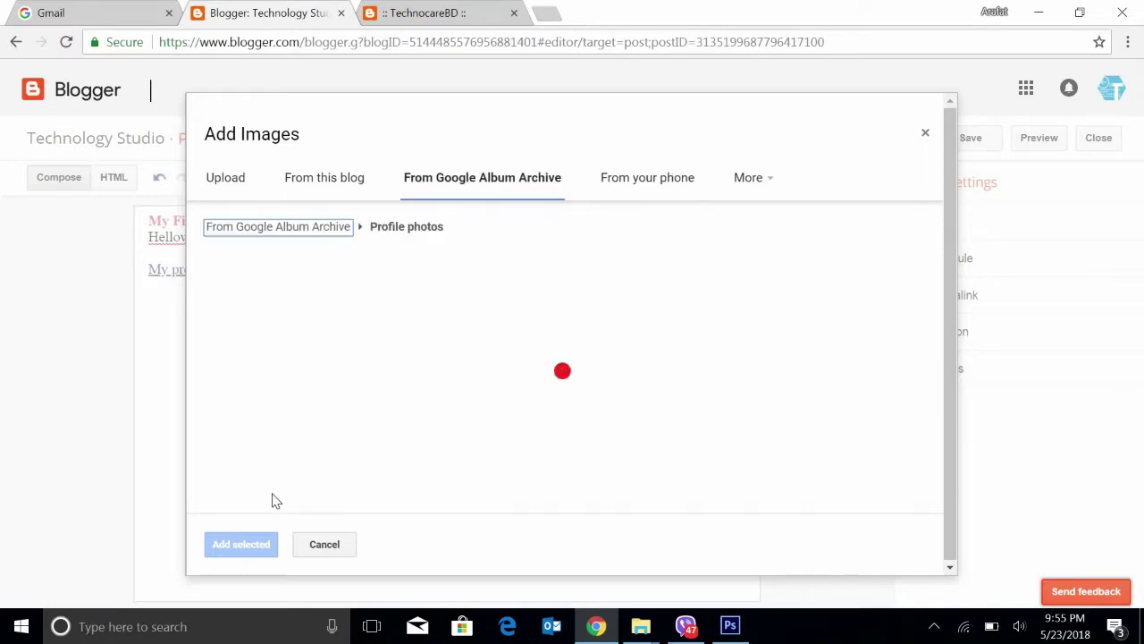
left_click(280, 345)
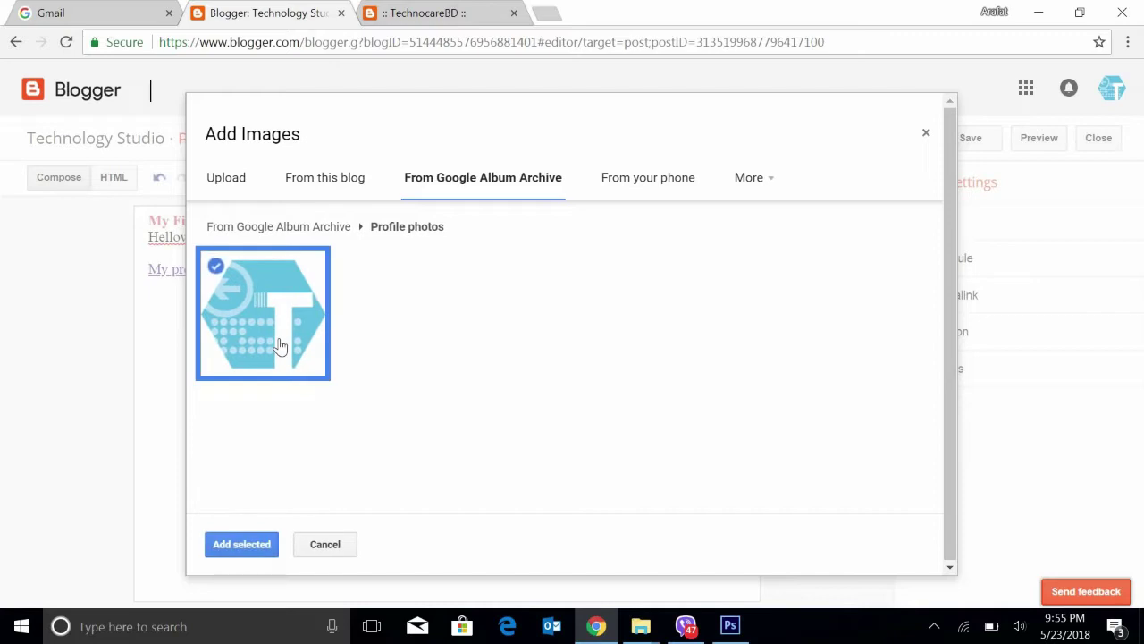
left_click(243, 542)
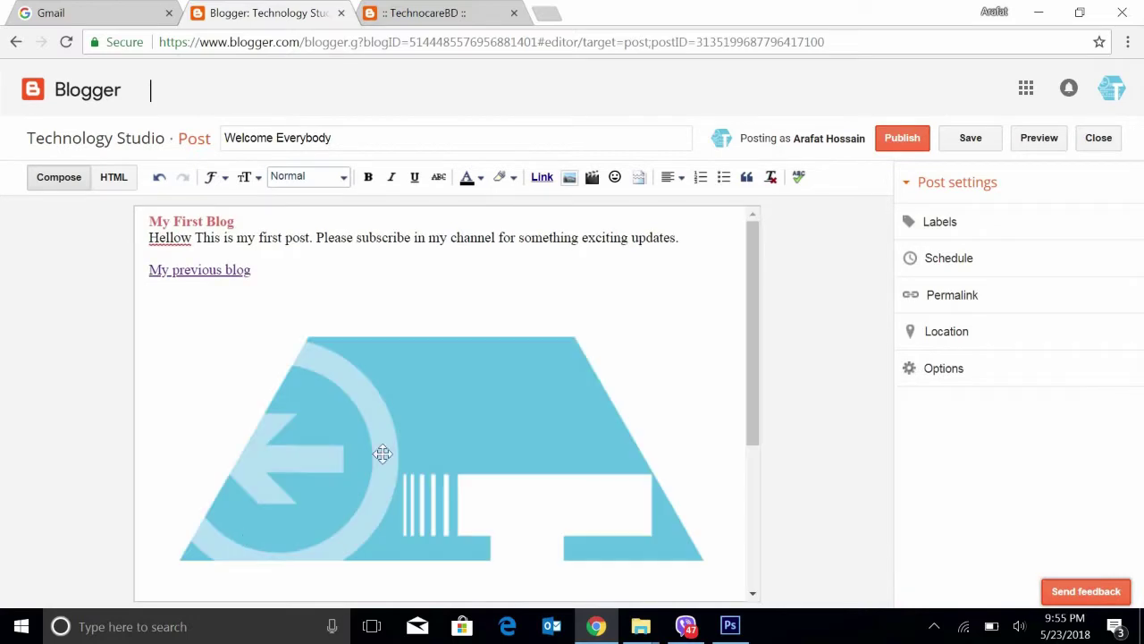
- Try the inserted logo image at Small and Large sizes and settle on Small
left_click(457, 441)
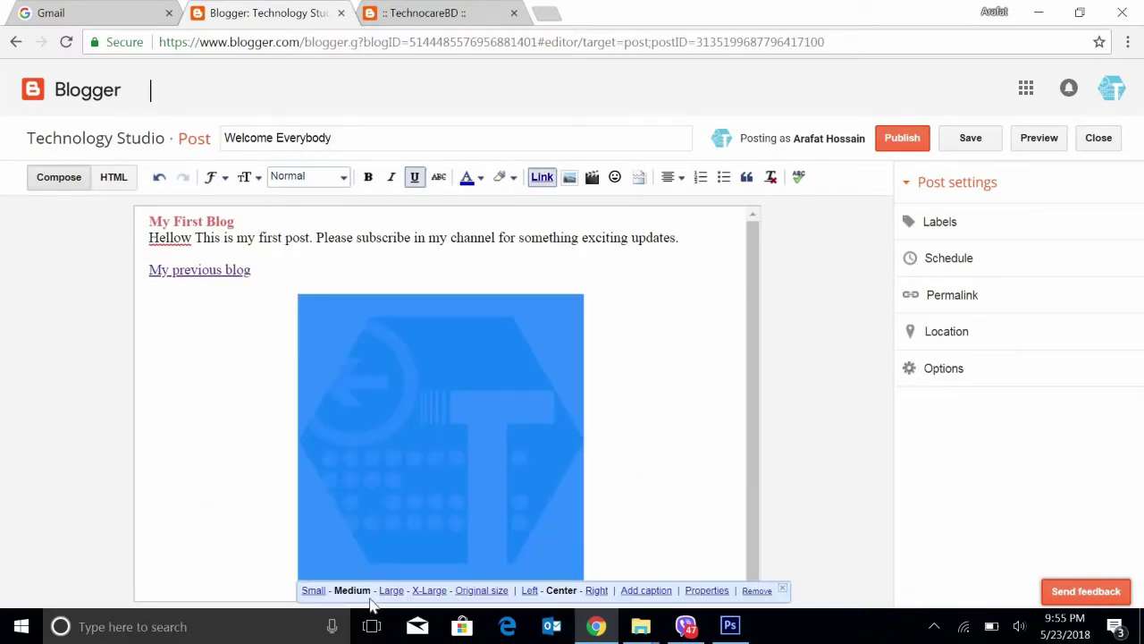
left_click(314, 590)
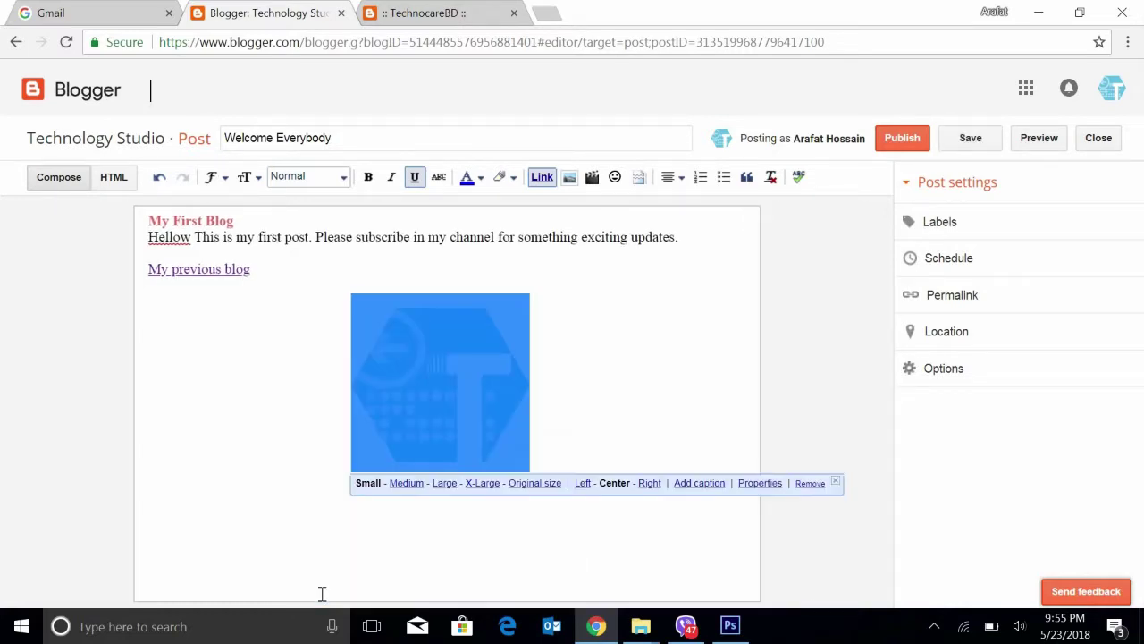
left_click(451, 484)
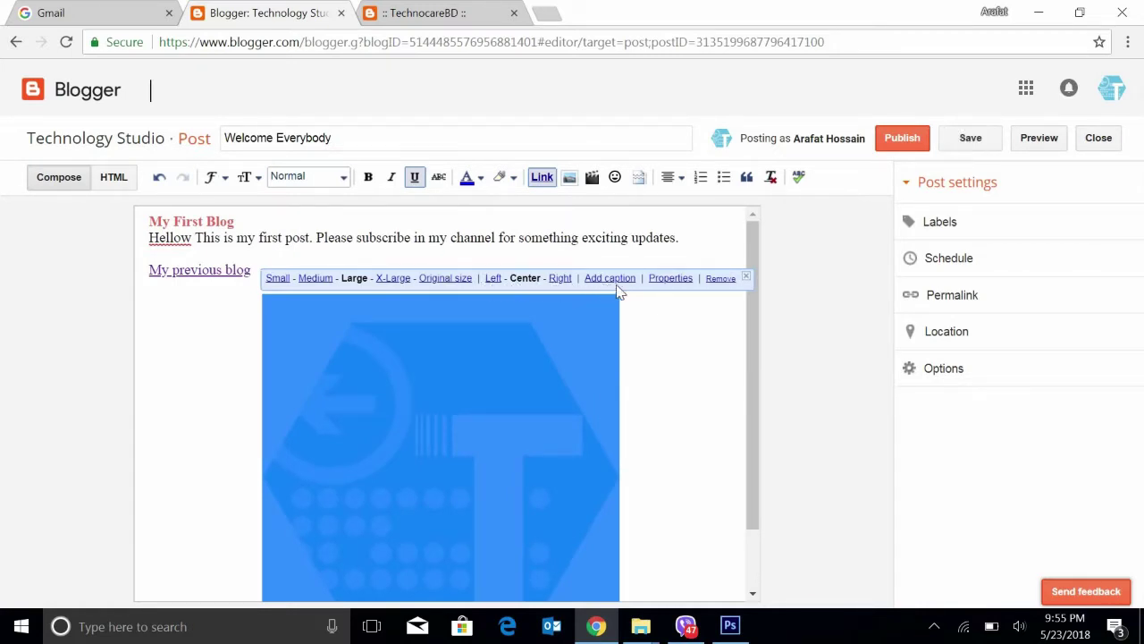
left_click(277, 279)
left_click(236, 404)
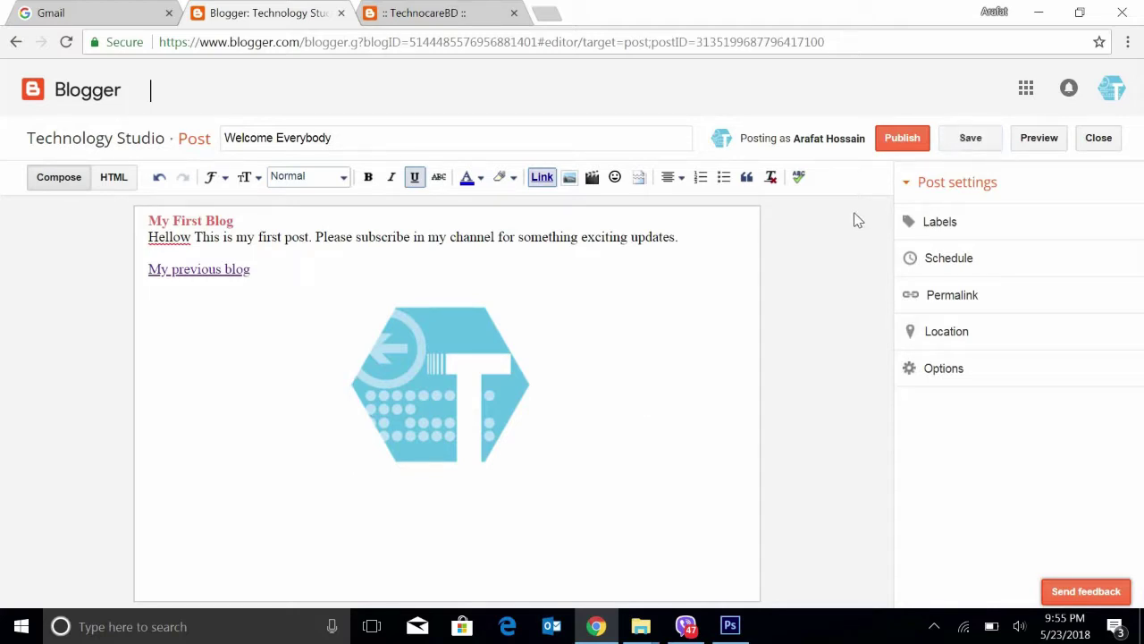
- Preview the "Welcome Everybody" post and examine its heading, link, image, comment area and page footer
left_click(1040, 139)
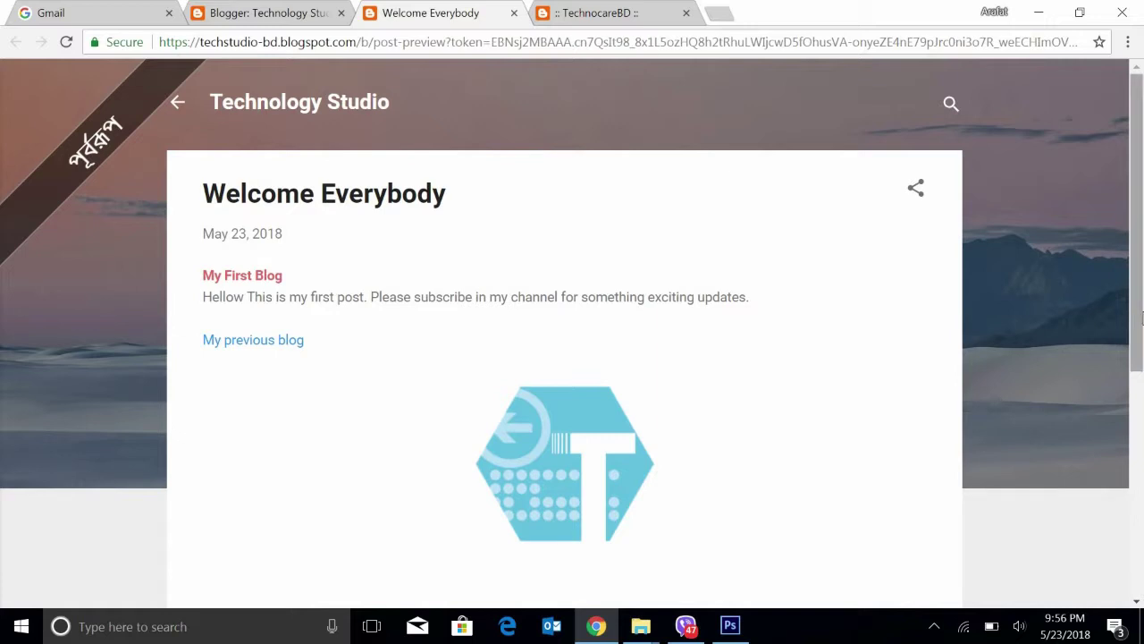
left_click_drag(1139, 315, 1140, 465)
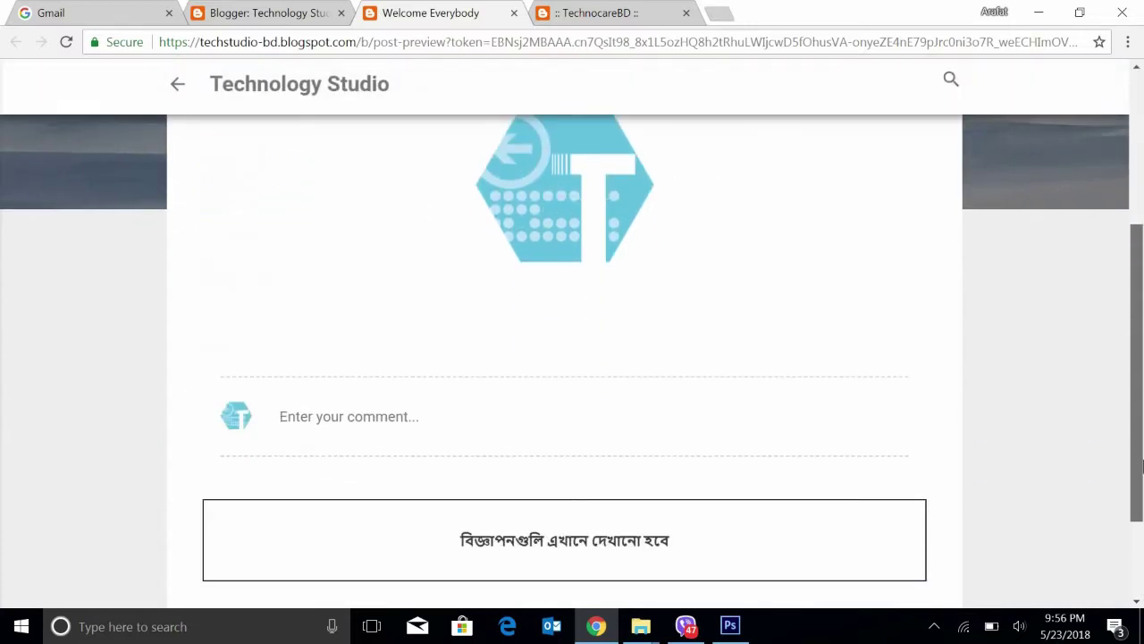
scroll(1141, 474, "down", 3)
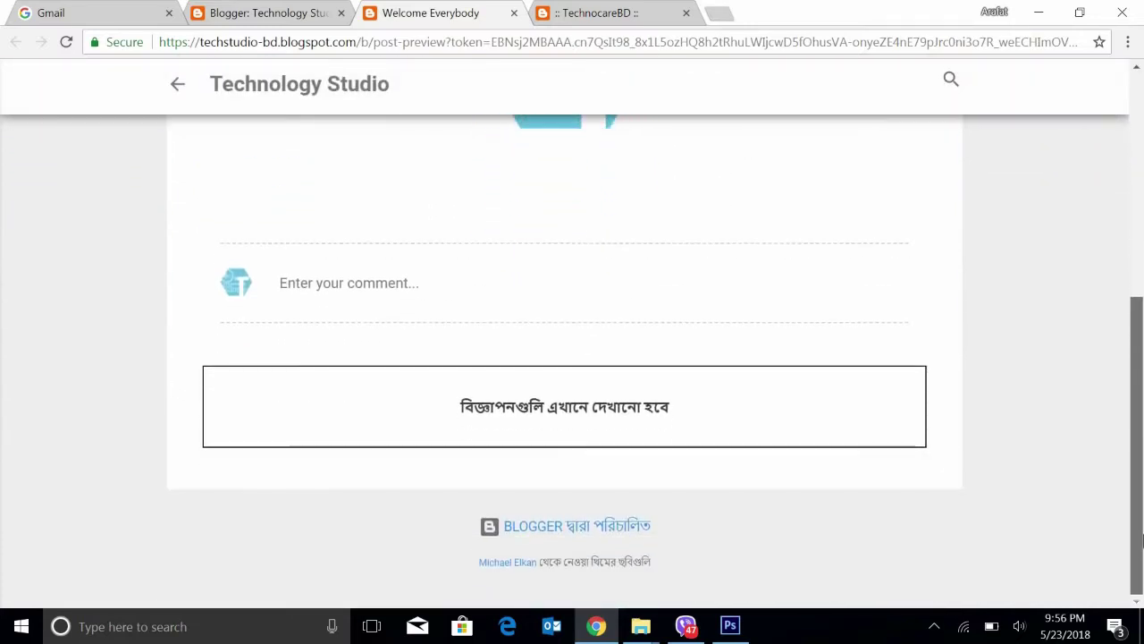
scroll(1142, 460, "up", 15)
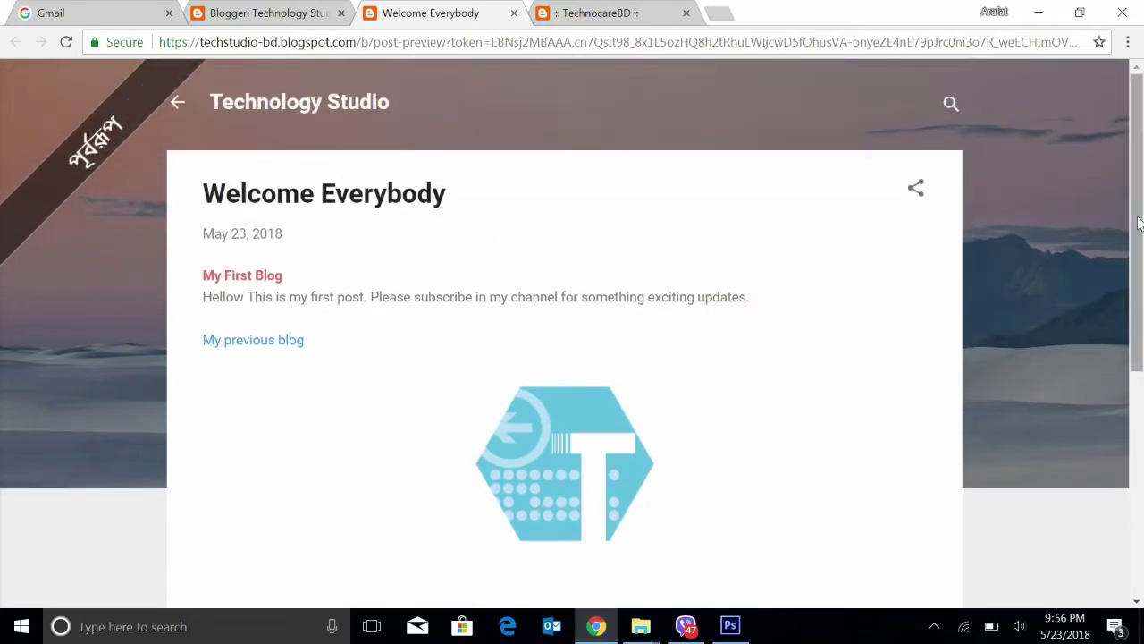
left_click_drag(1136, 231, 953, 402)
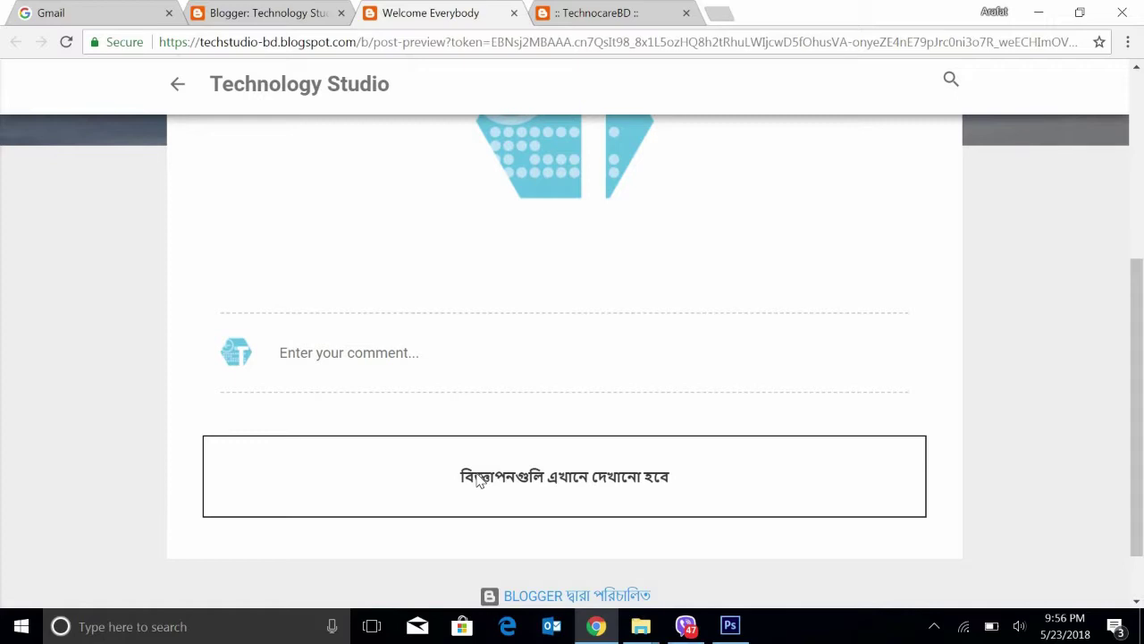
- Compare the "Welcome Everybody" preview with the post editor, review the preview from the start and close it
left_click(267, 18)
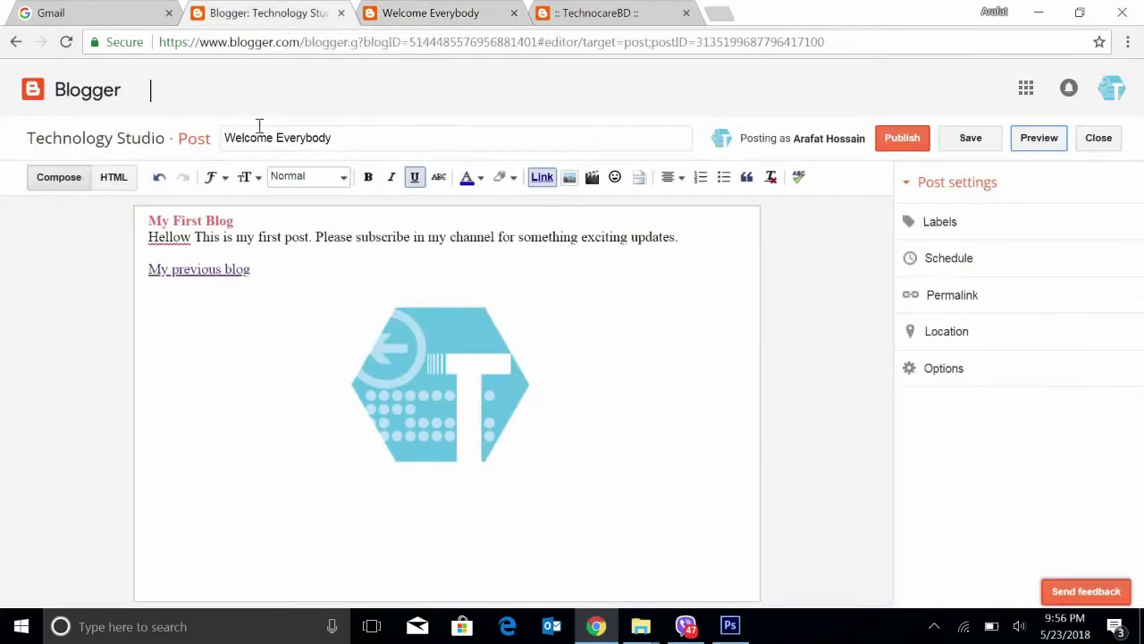
left_click(426, 18)
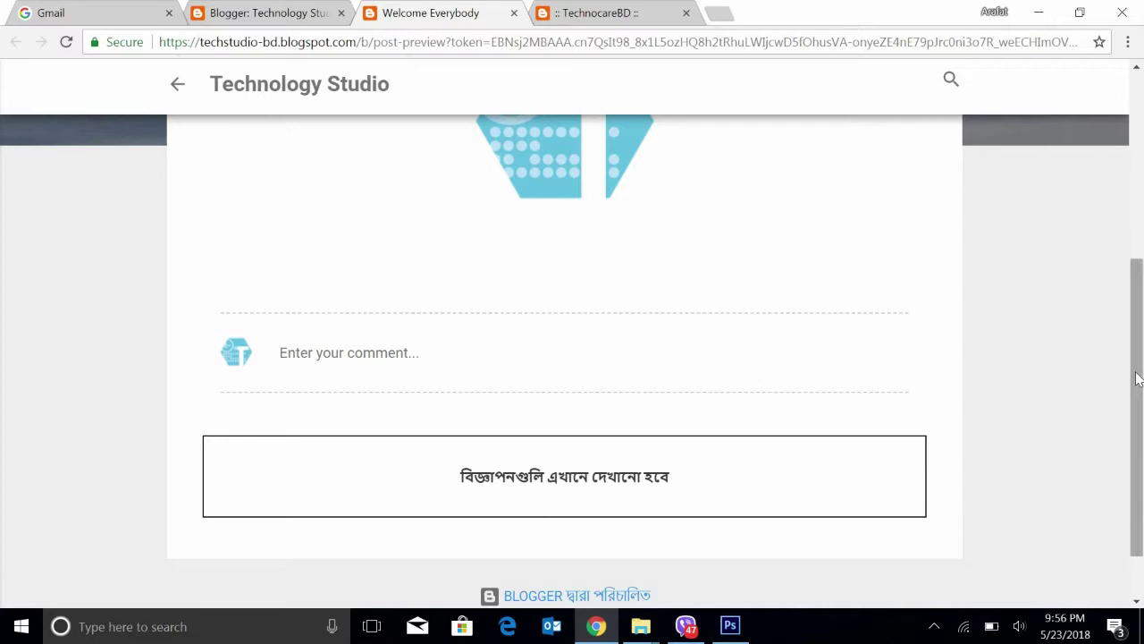
scroll(1140, 234, "up", 1)
scroll(1140, 235, "up", 3)
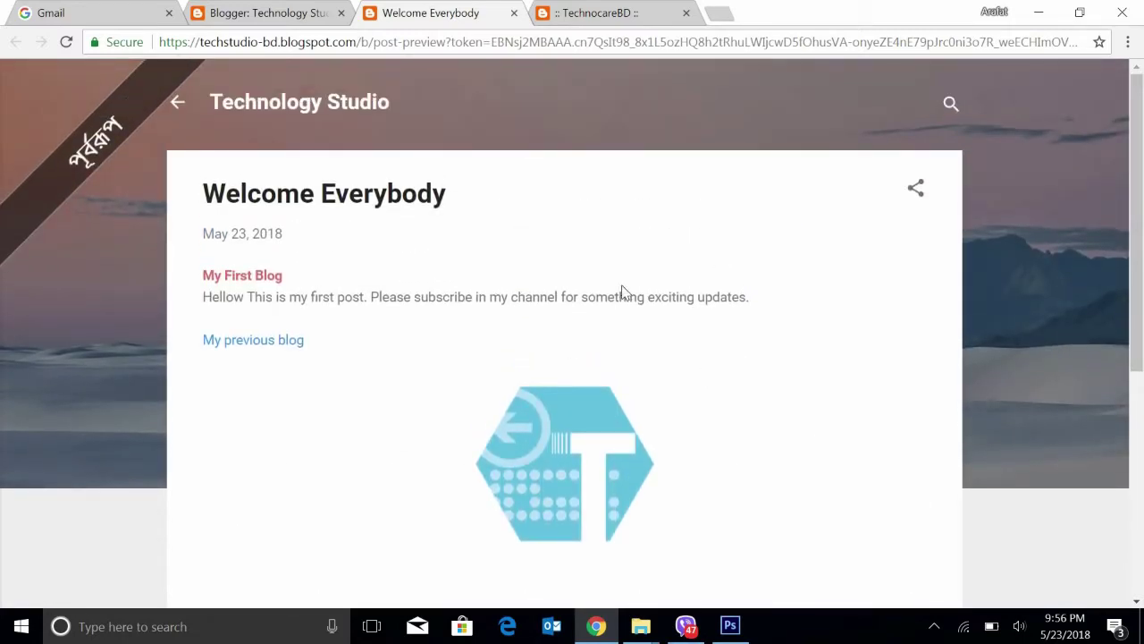
left_click(514, 14)
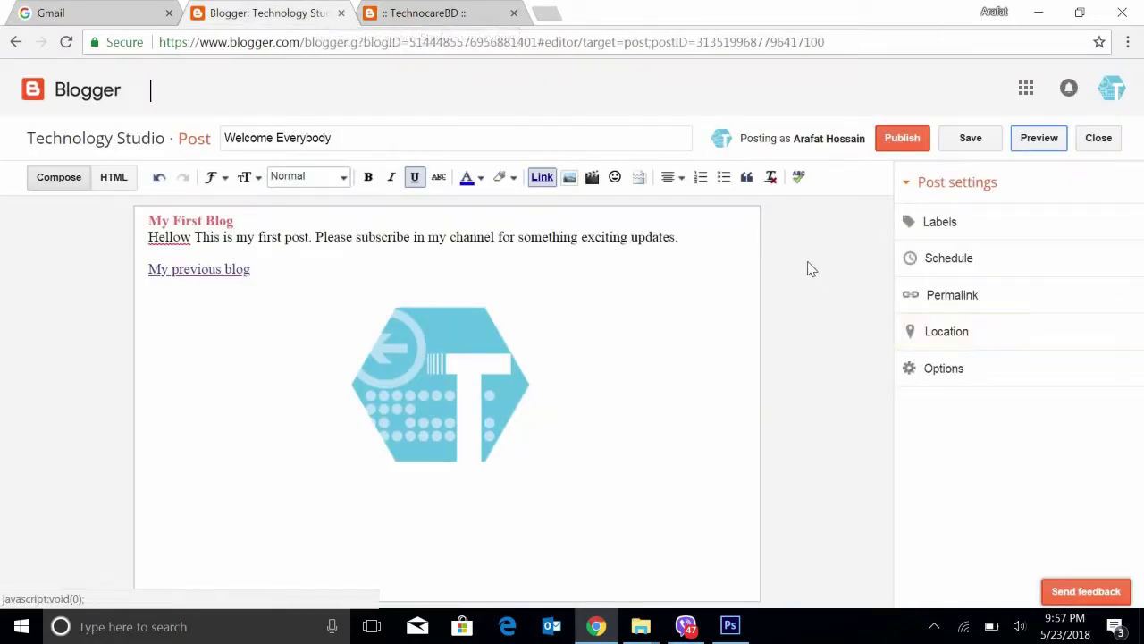
- Publish the "Welcome Everybody" post and skip sharing it on Google+
left_click(903, 139)
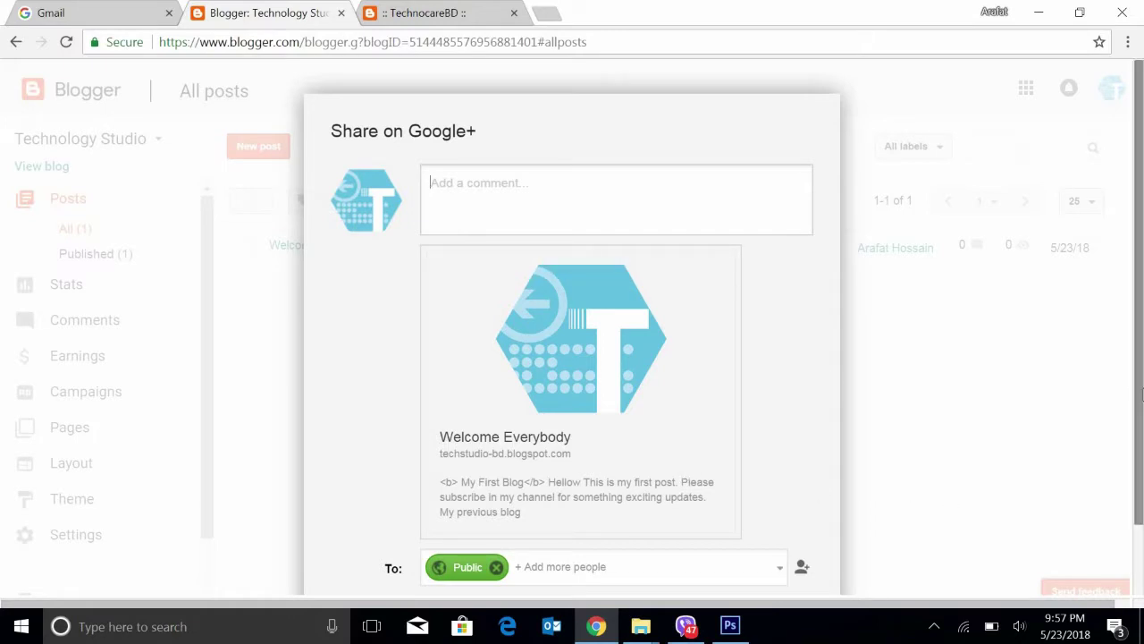
scroll(1140, 394, "down", 1)
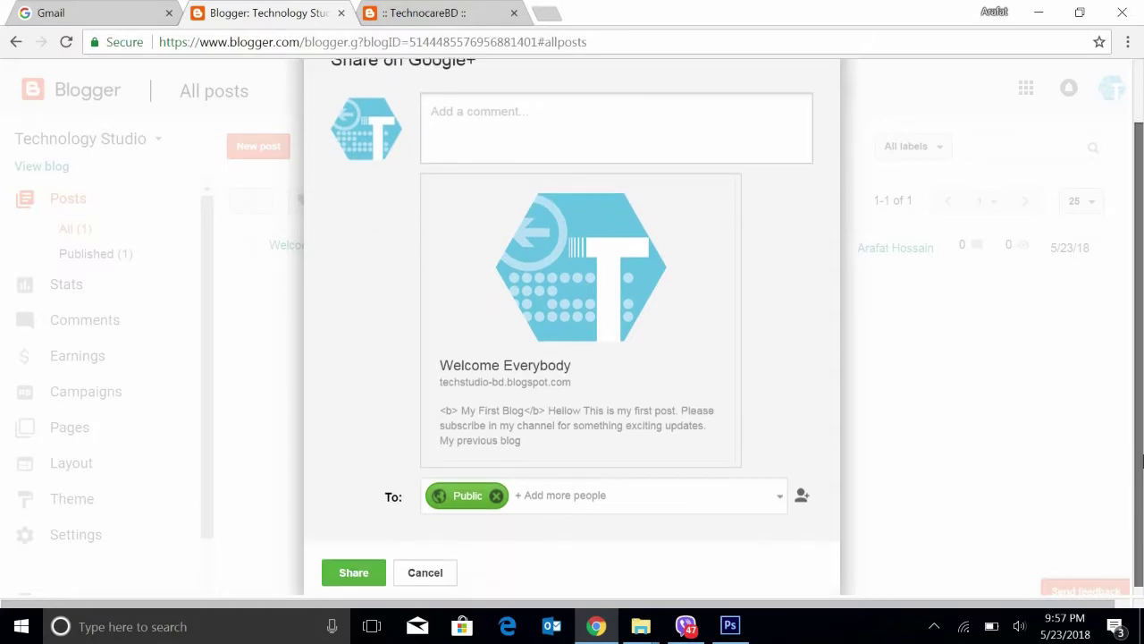
left_click(424, 567)
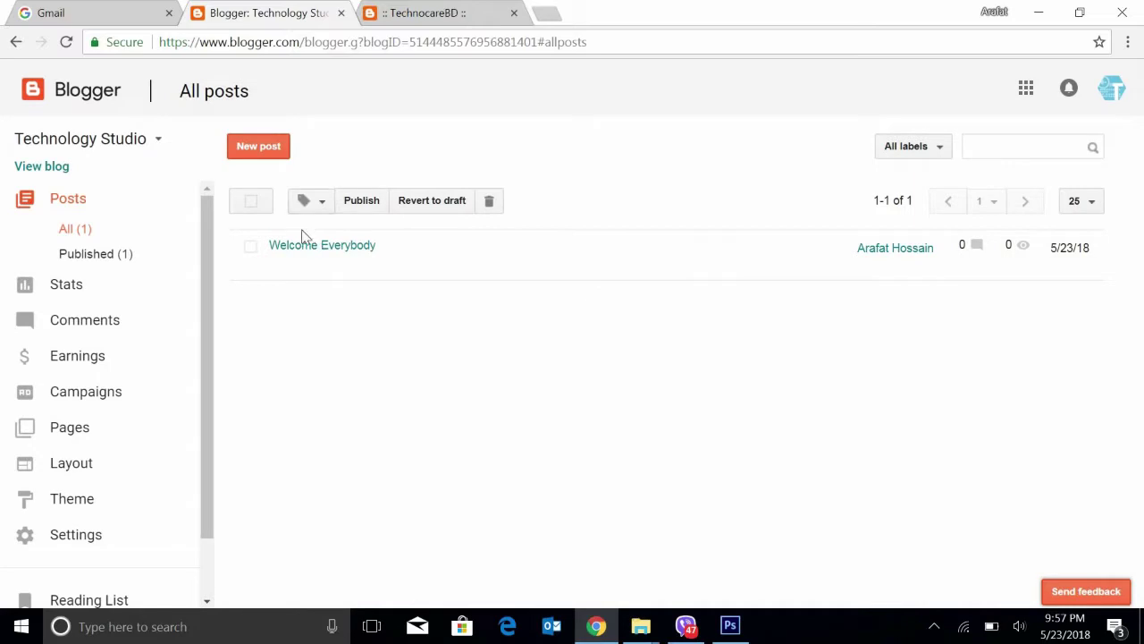
- View the published "Welcome Everybody" post, test its "My previous blog" link, and return to the blog's post list
mouse_move(299, 253)
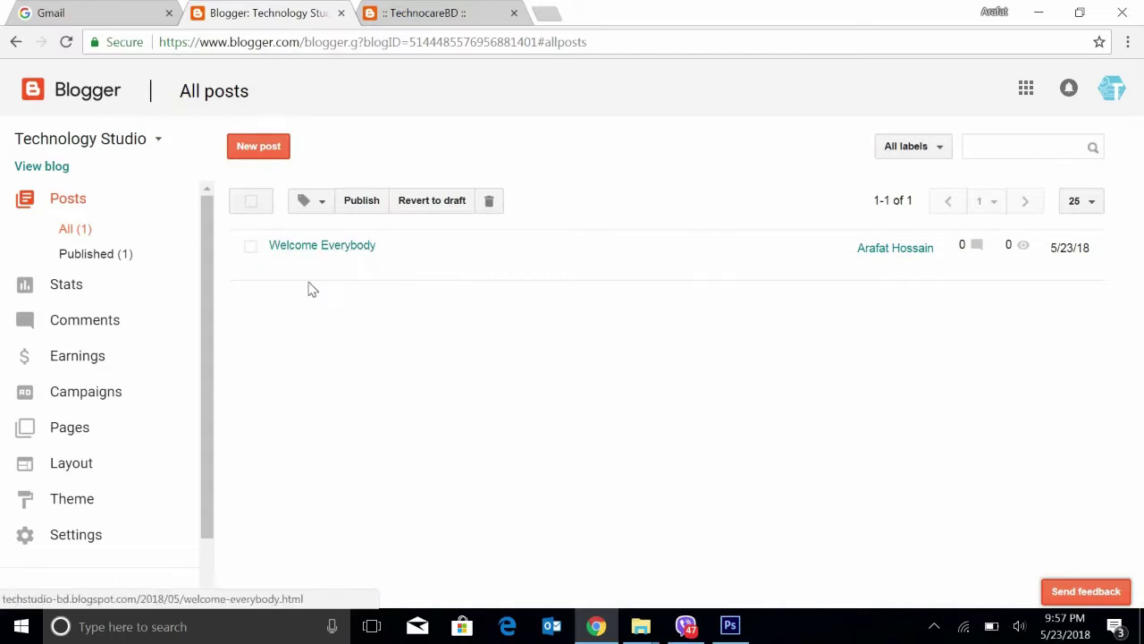
left_click(311, 267)
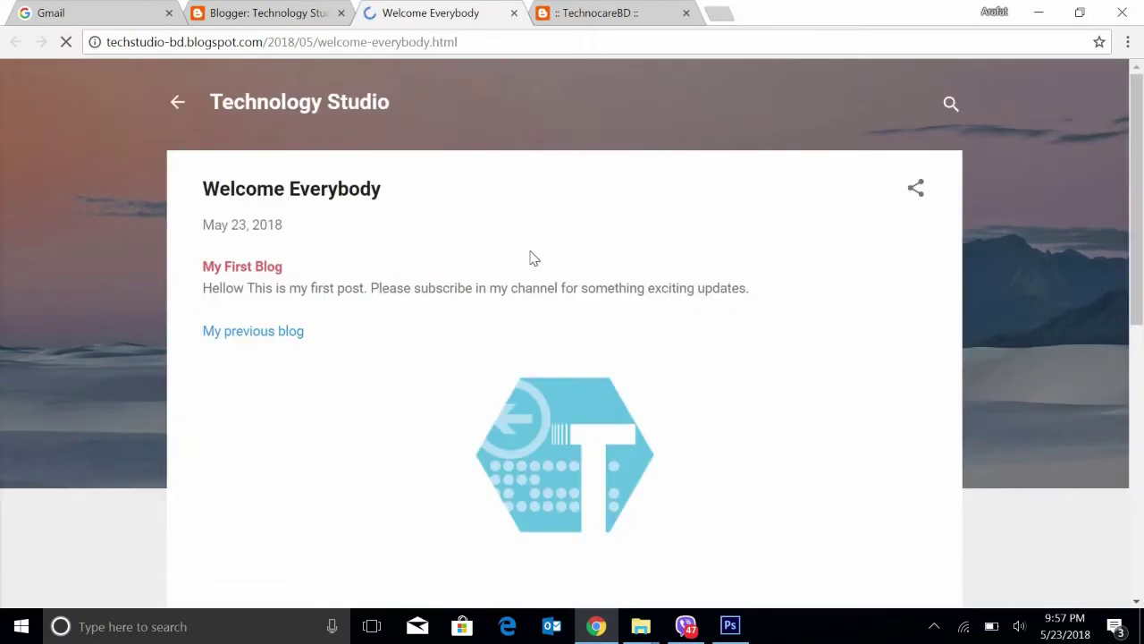
left_click(264, 336)
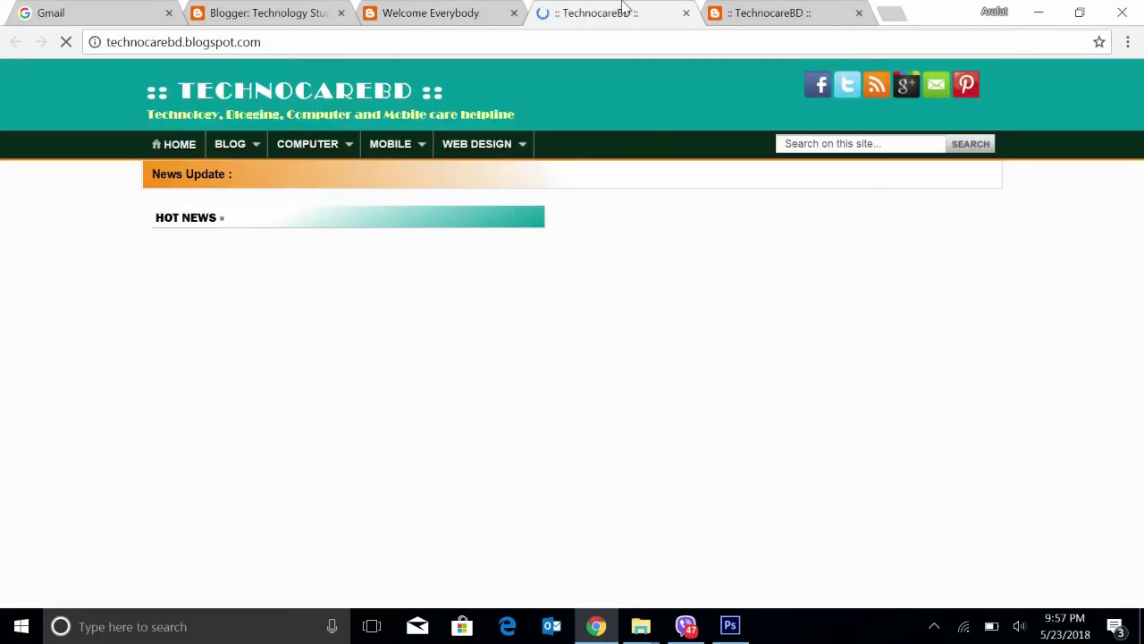
left_click(686, 13)
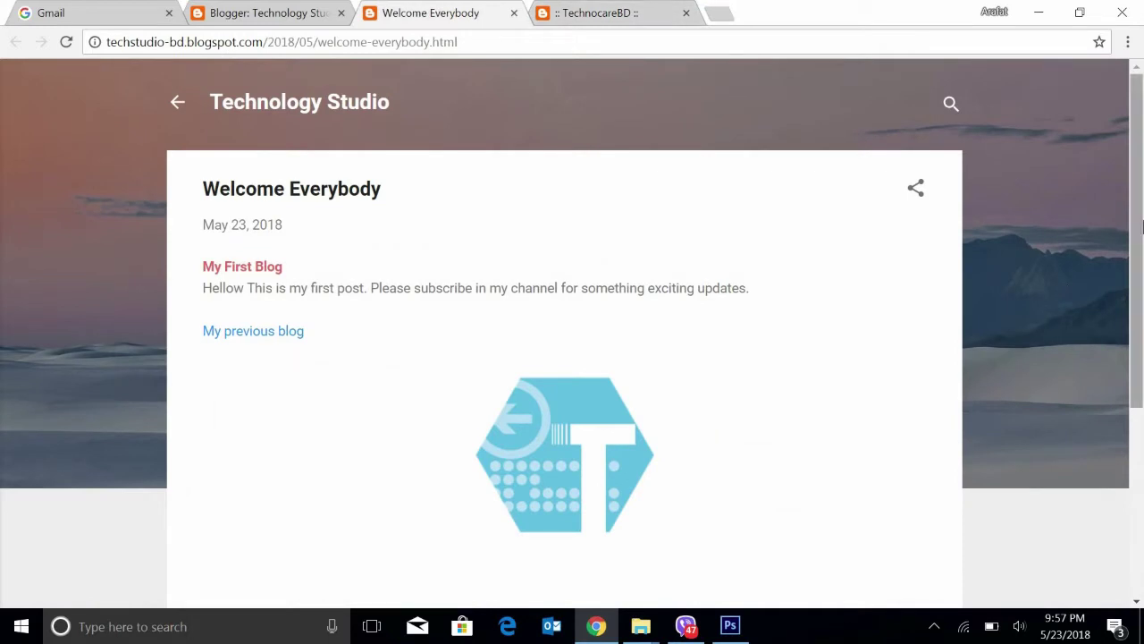
scroll(725, 399, "down", 5)
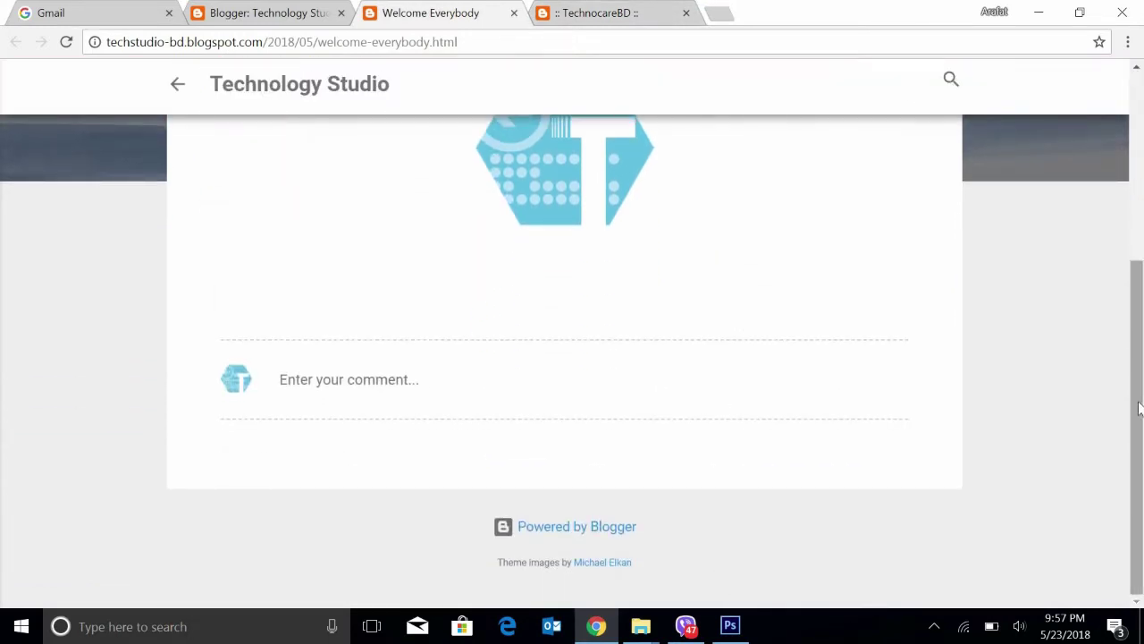
scroll(1137, 409, "up", 4)
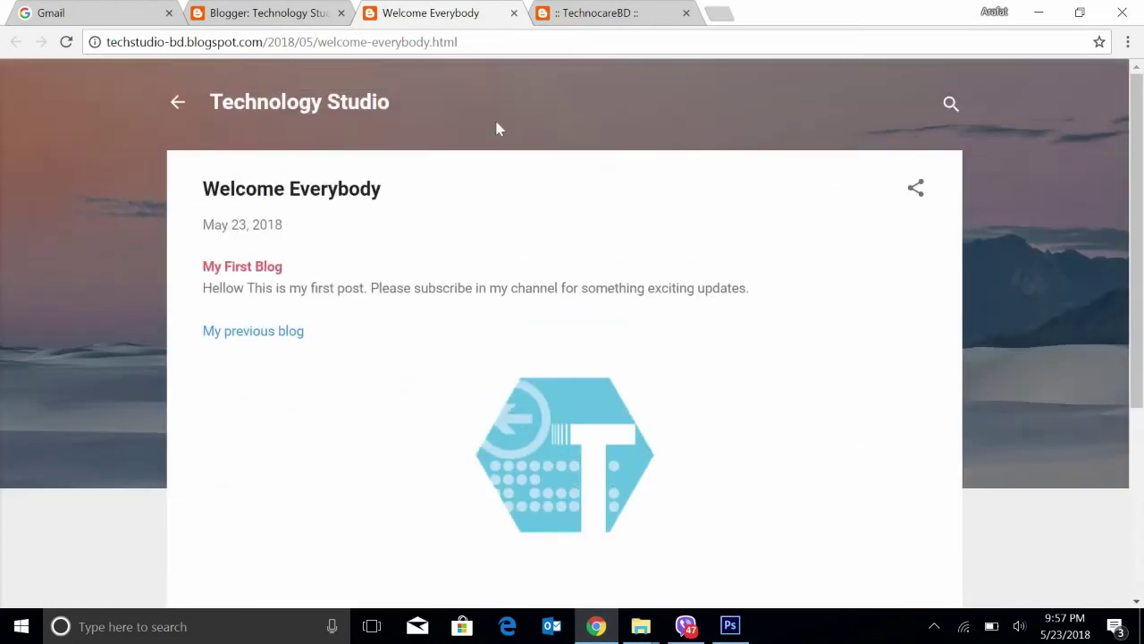
left_click(521, 18)
left_click(474, 13)
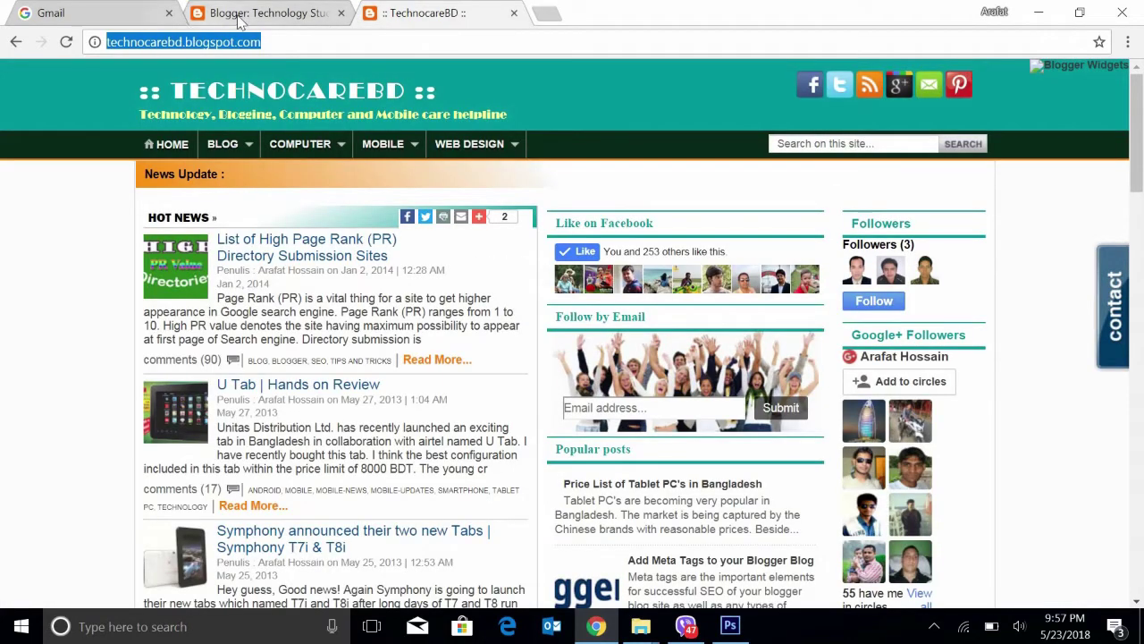
left_click(240, 20)
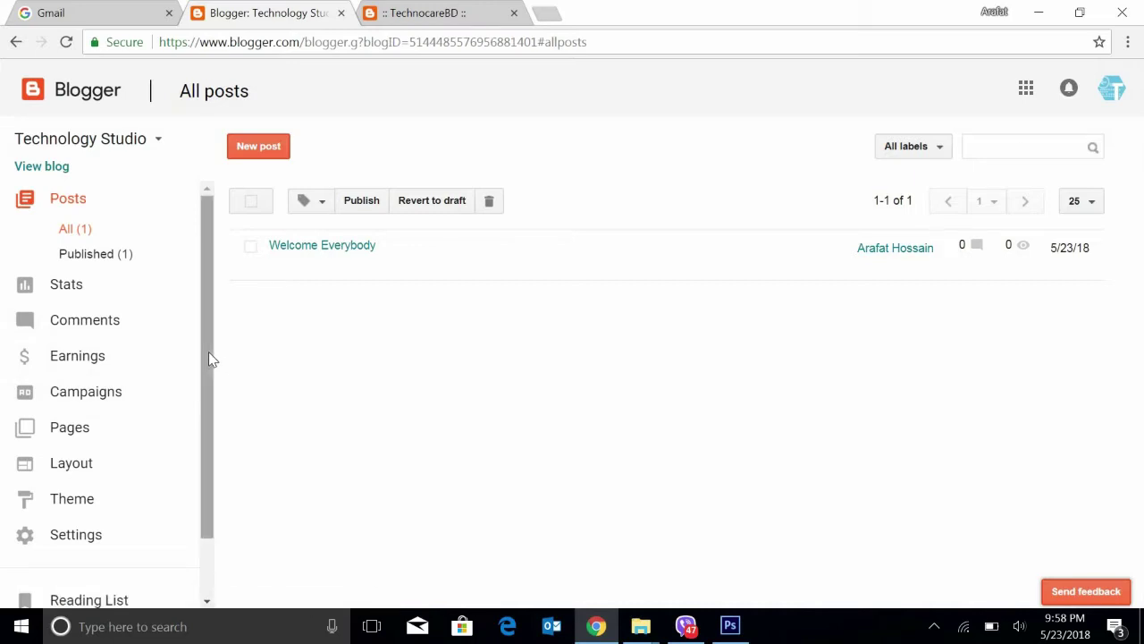
- Examine the blog's overview statistics, including pageviews, posts, traffic sources and the audience map
scroll(209, 357, "down", 1)
scroll(214, 340, "up", 1)
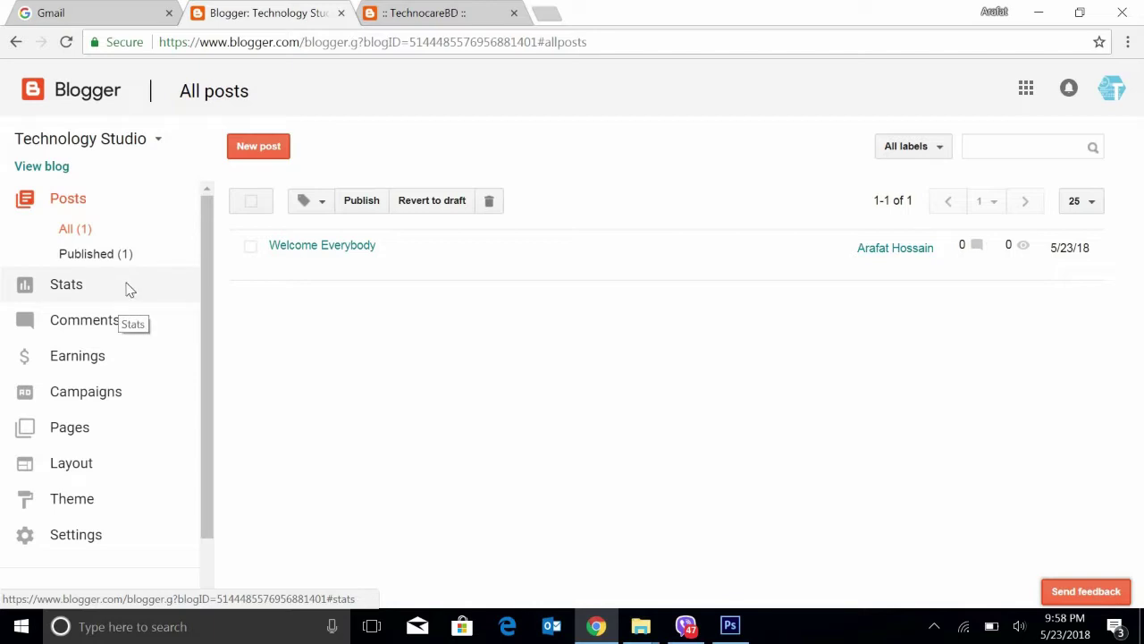
left_click(130, 288)
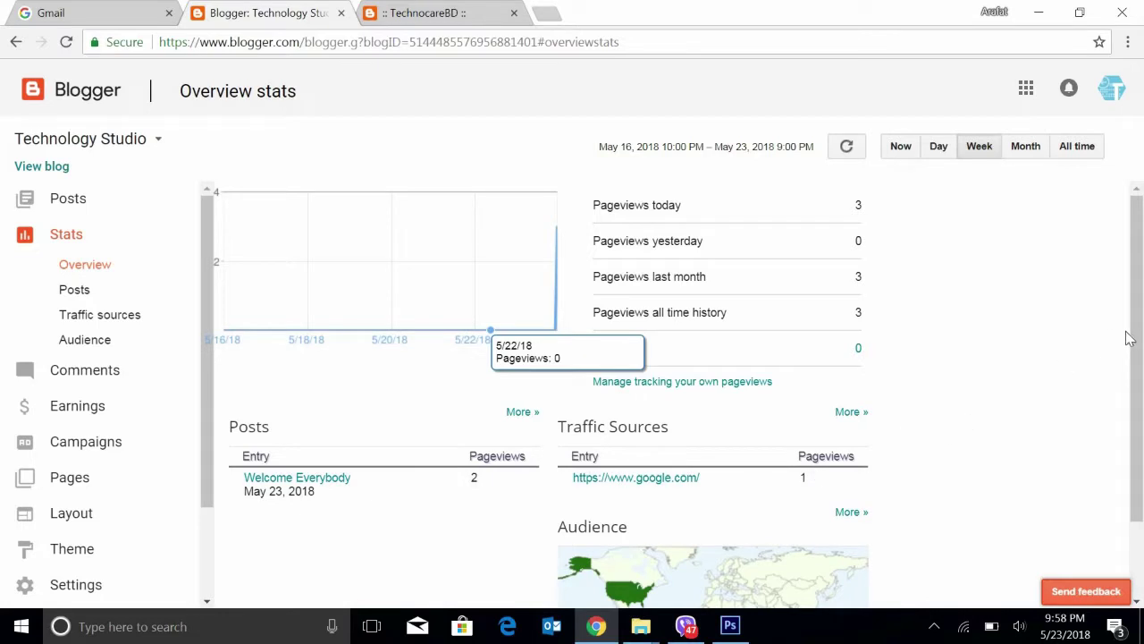
left_click_drag(1141, 345, 1142, 474)
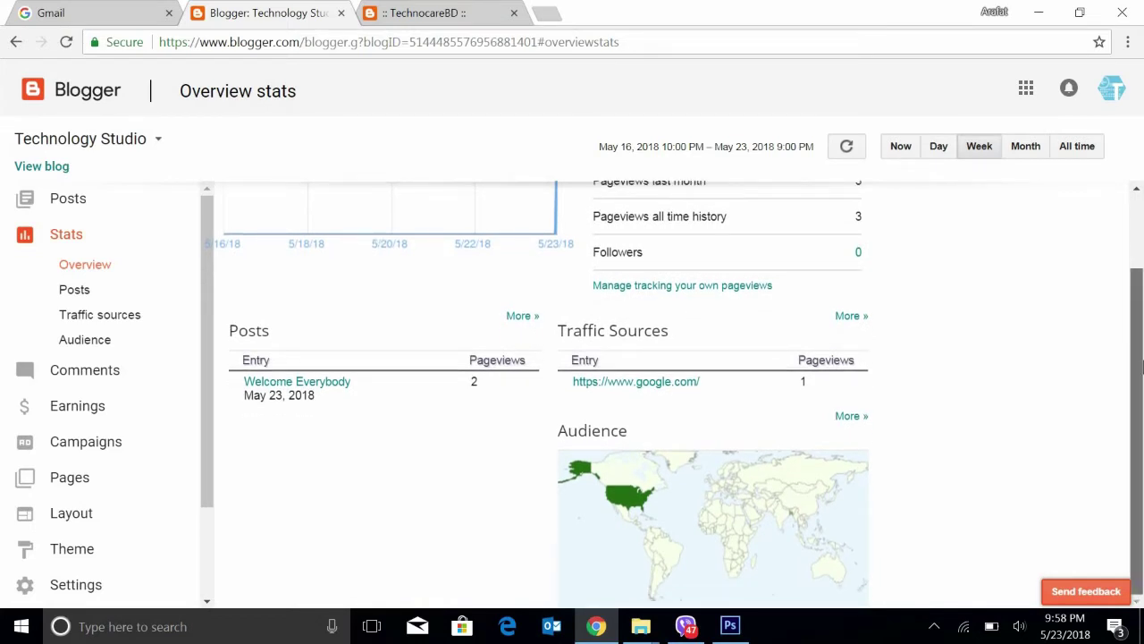
scroll(1141, 382, "up", 2)
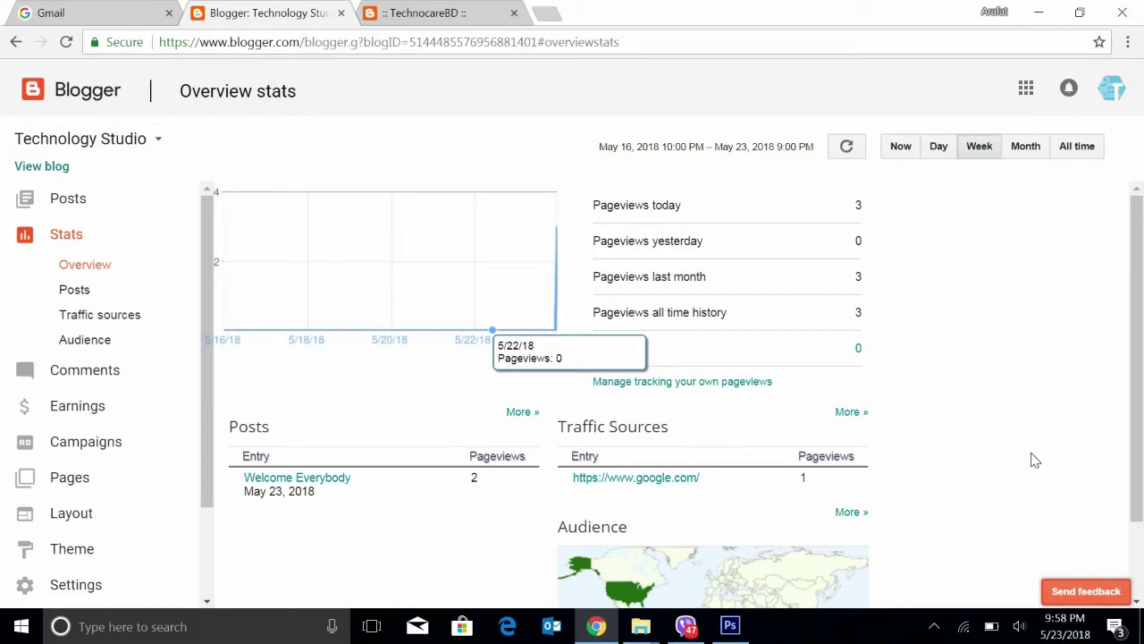
left_click_drag(1139, 367, 1141, 463)
scroll(1141, 309, "up", 1)
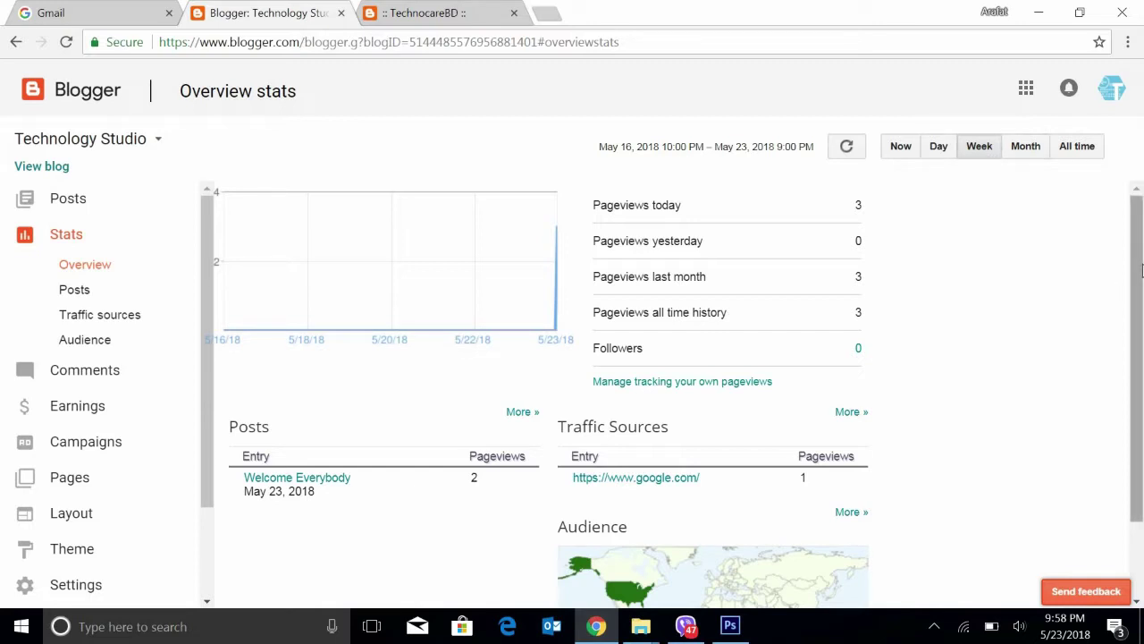
scroll(1140, 284, "down", 1)
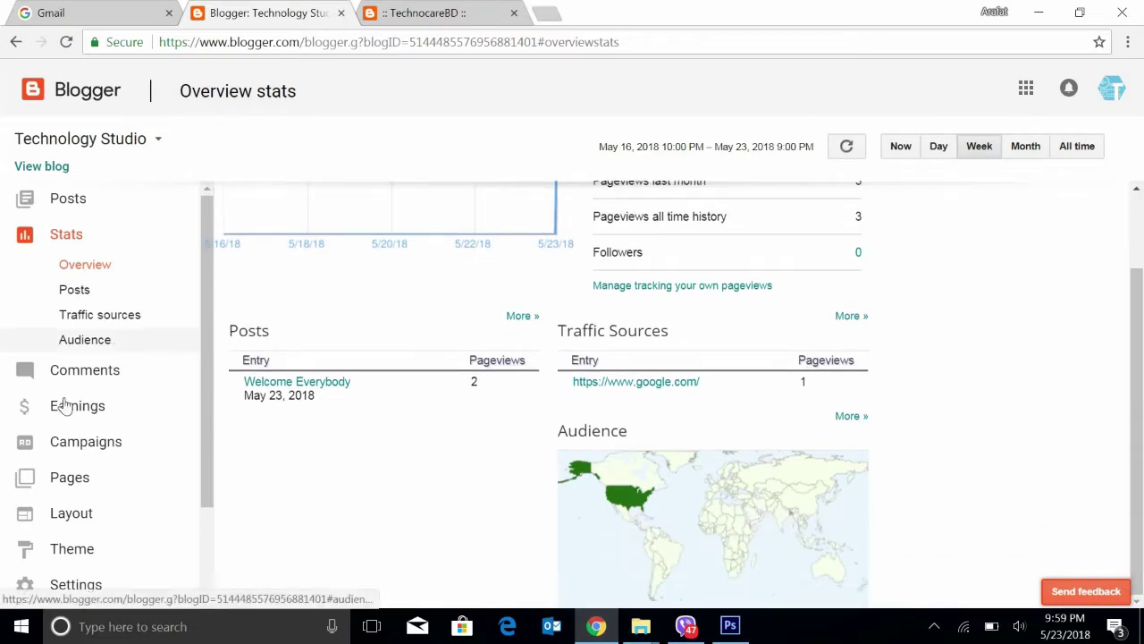
- Review the detailed statistics for posts, traffic sources and audience
left_click(90, 294)
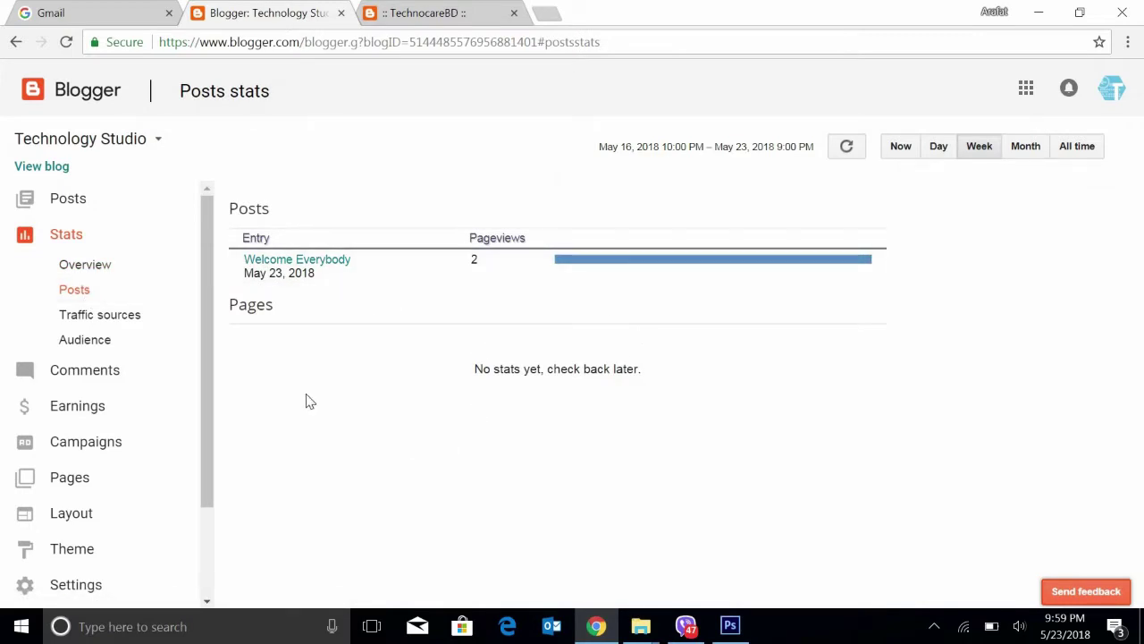
left_click(130, 318)
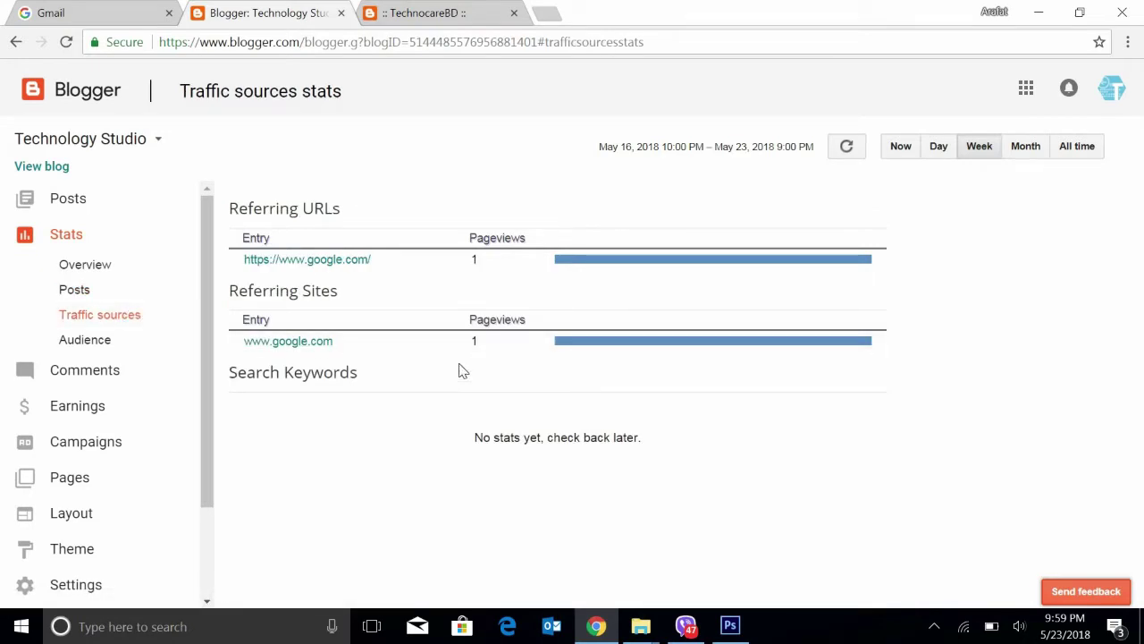
left_click(112, 347)
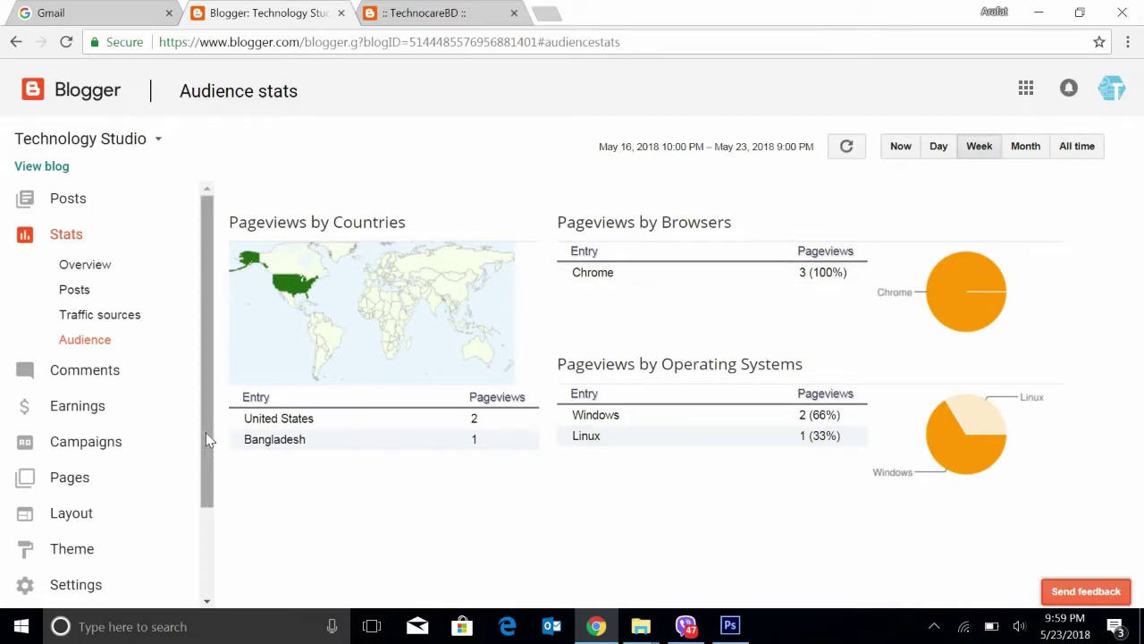
- Look through the blog's published comments, AdSense earnings, AdWords campaigns and pages sections
scroll(174, 432, "down", 1)
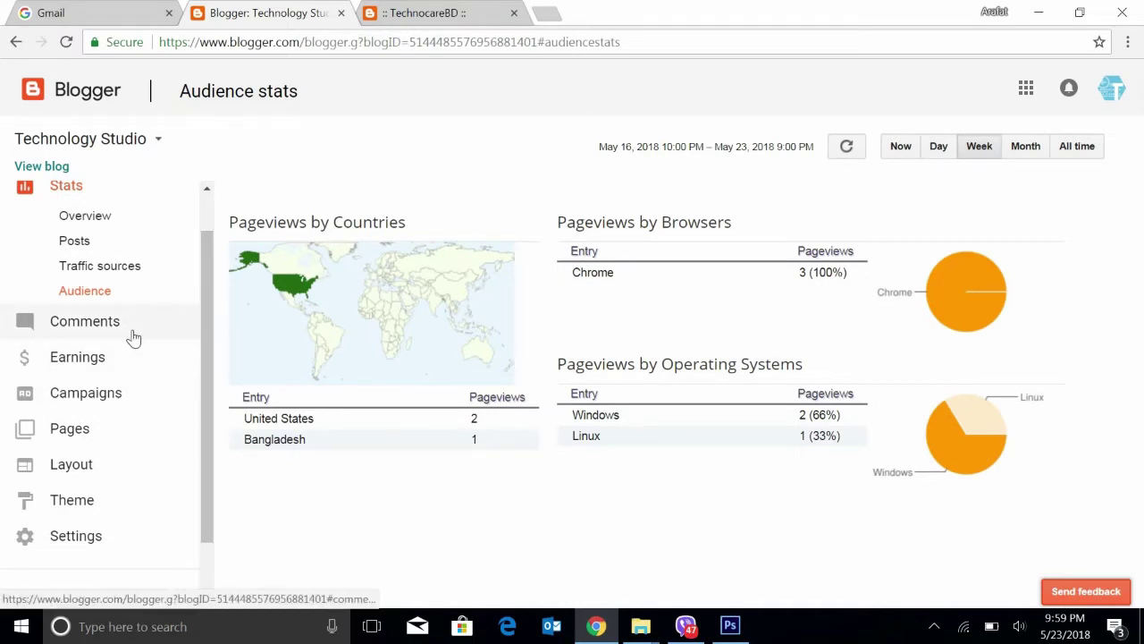
left_click(131, 333)
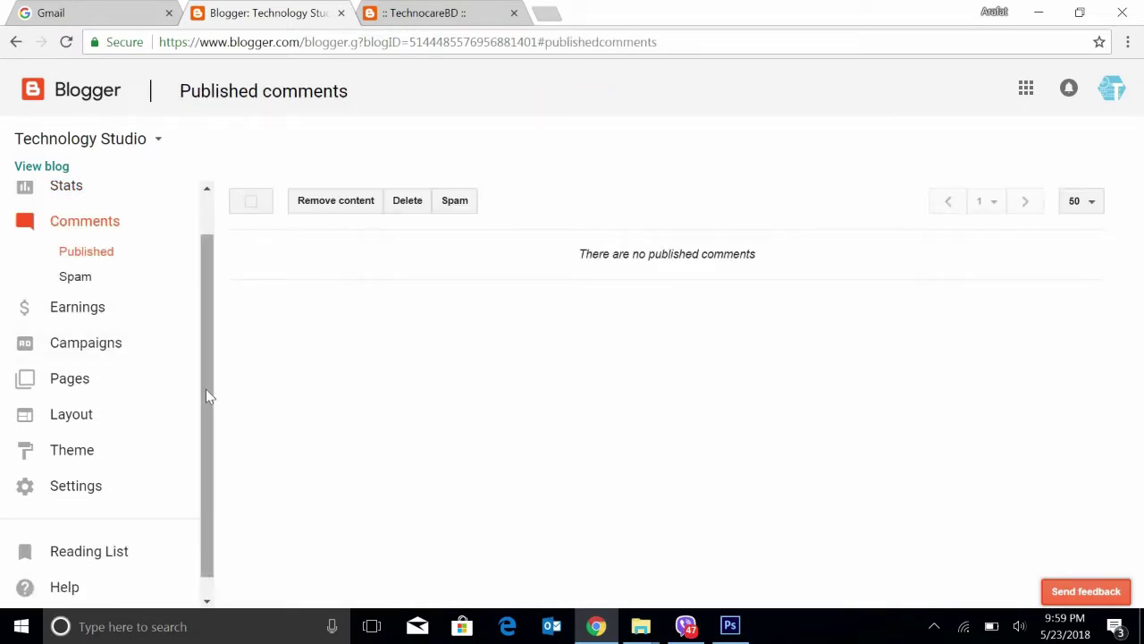
left_click_drag(207, 401, 210, 426)
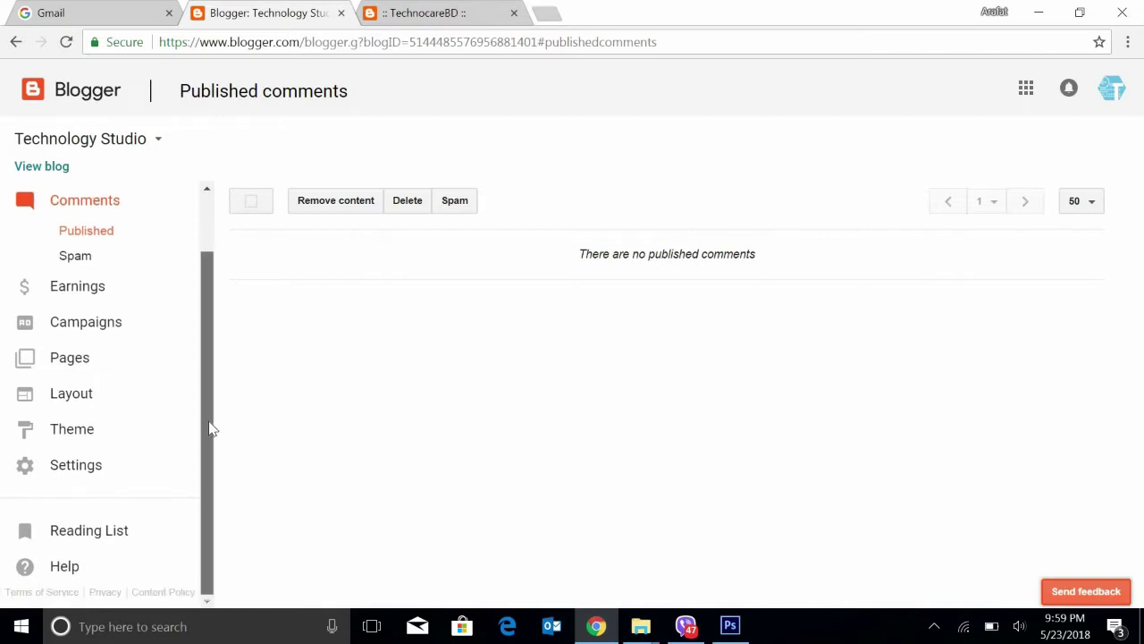
left_click(136, 297)
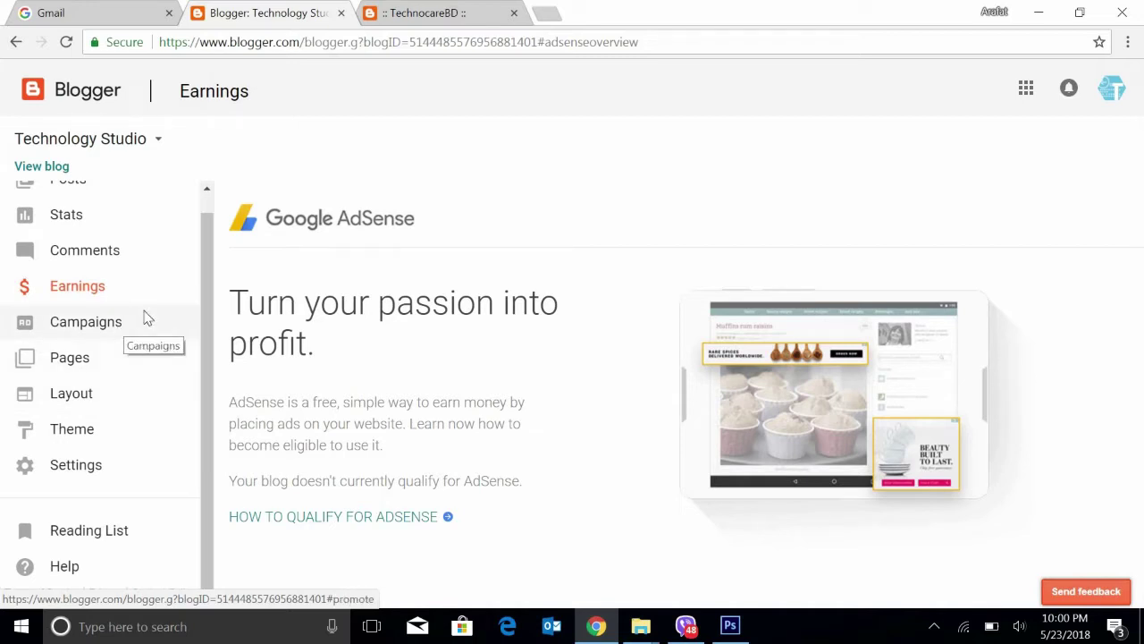
left_click(145, 322)
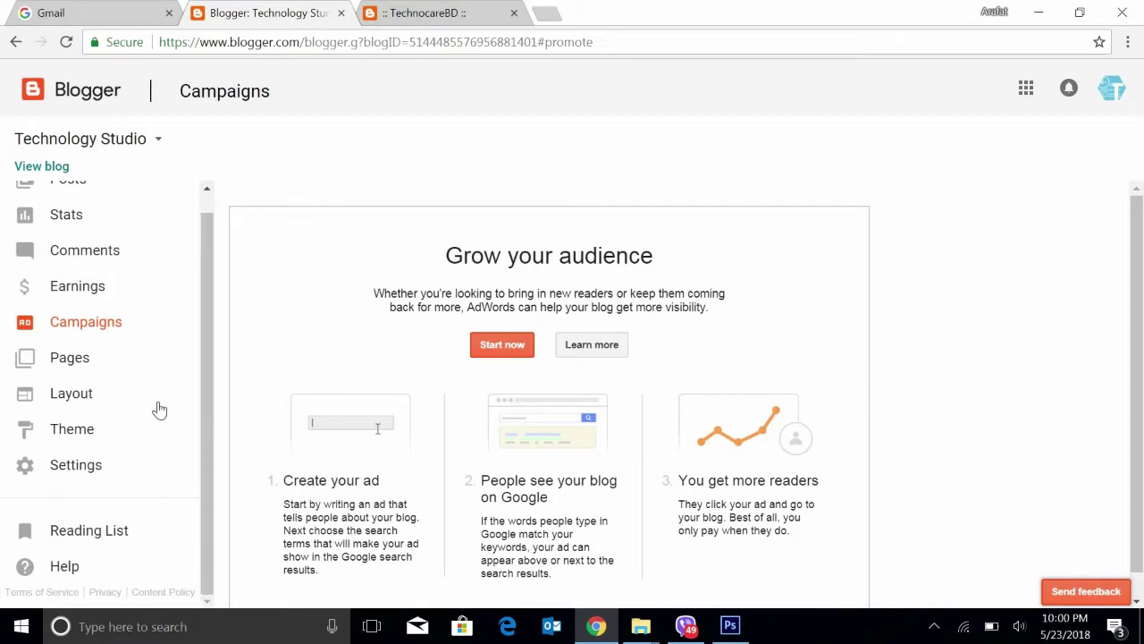
left_click(97, 360)
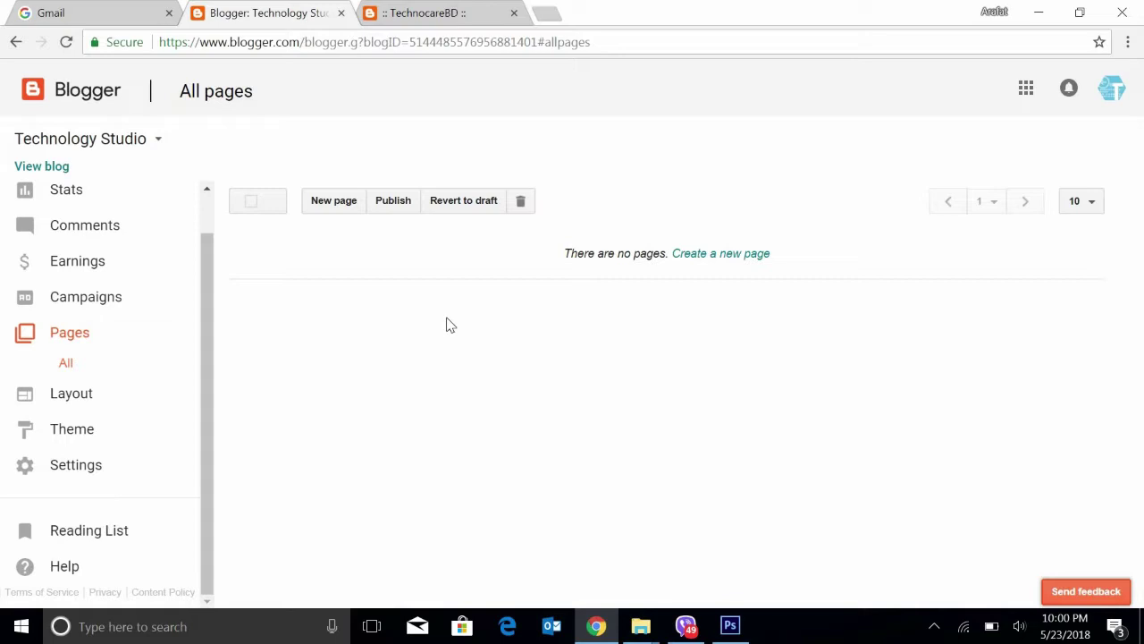
- Examine the blog's layout gadgets, from the sidebars to the header and page list, using the TechnocareBD blog as a comparison
left_click(93, 403)
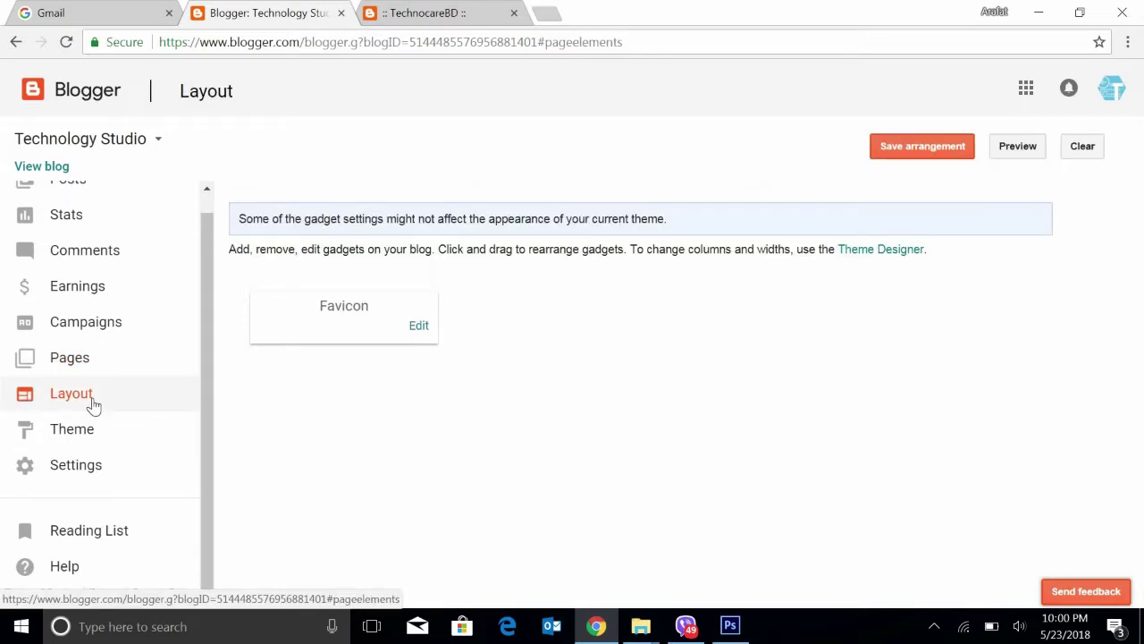
left_click(420, 14)
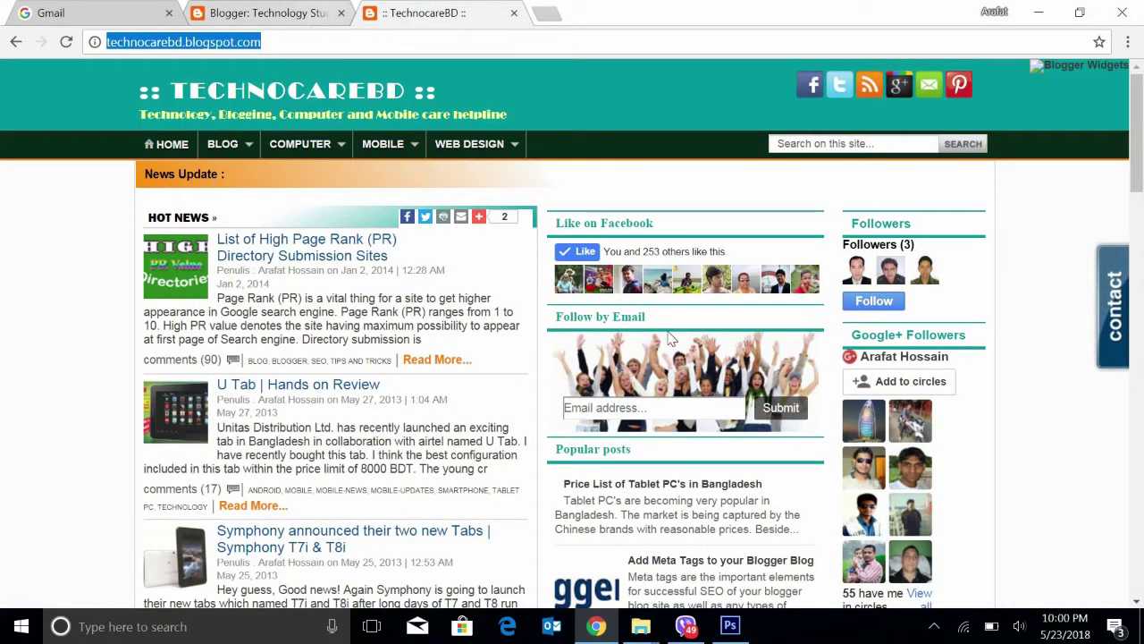
left_click(265, 14)
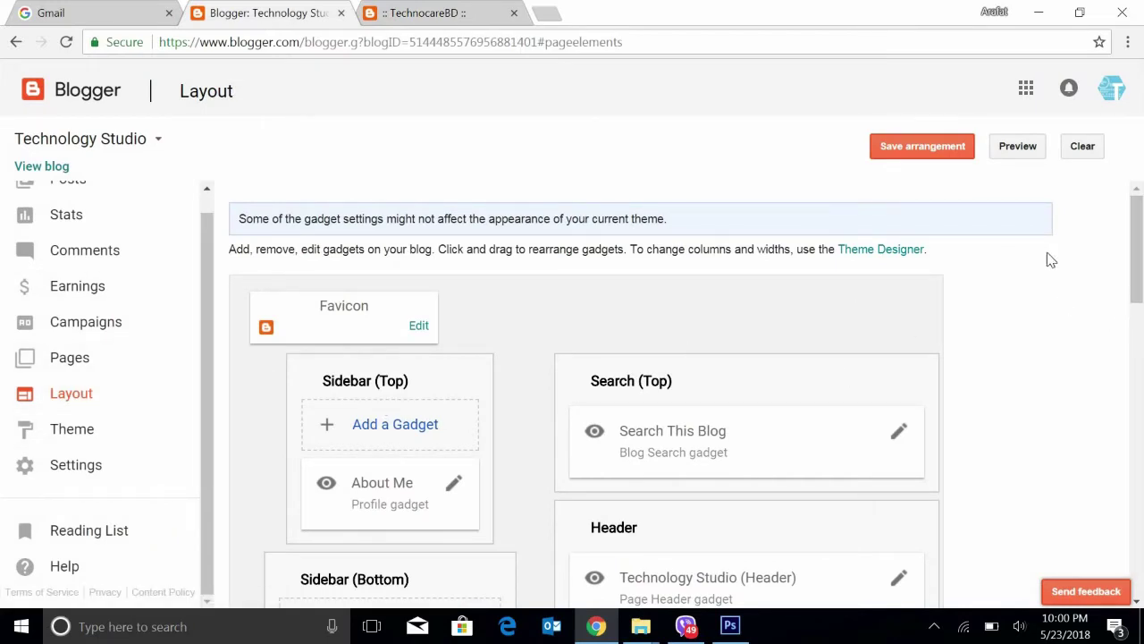
scroll(1138, 270, "down", 6)
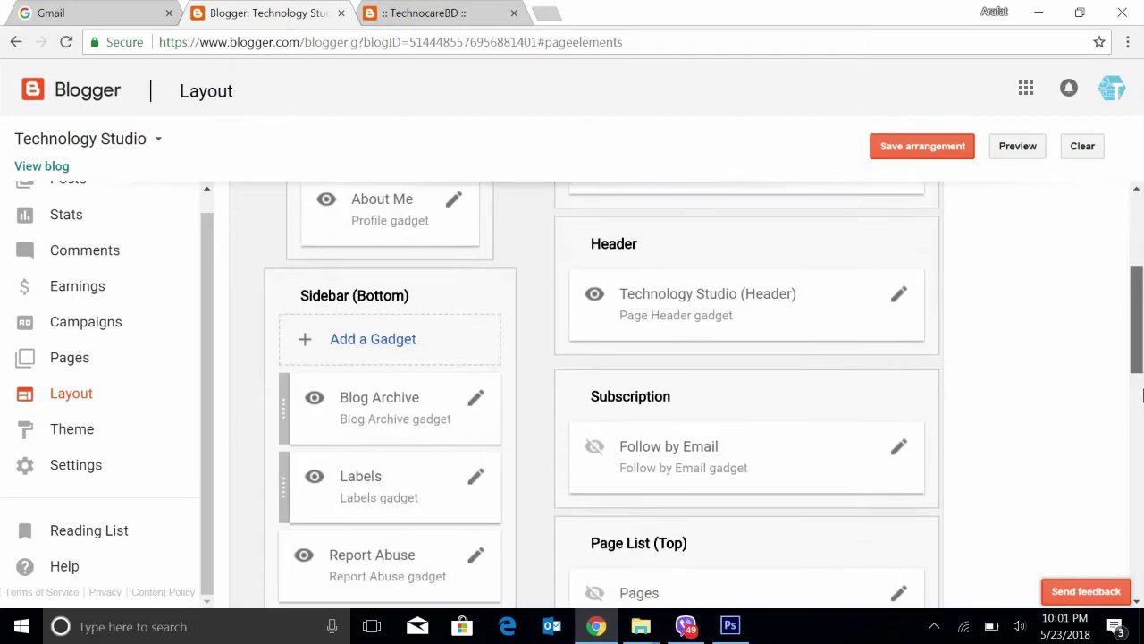
scroll(1141, 313, "up", 2)
scroll(1141, 313, "up", 4)
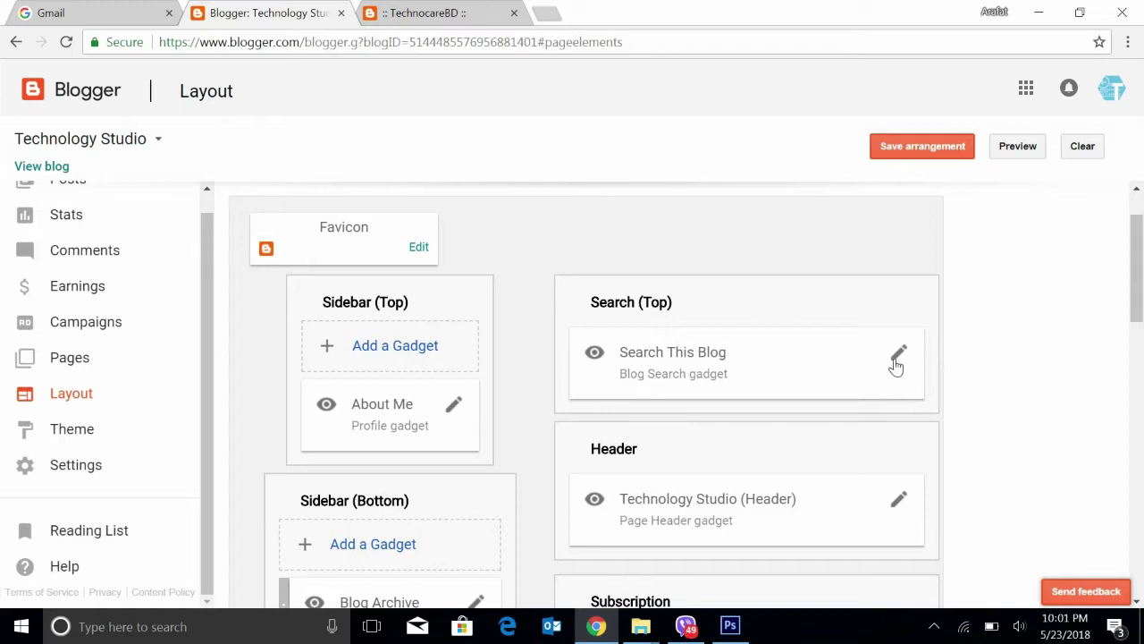
- Preview the blog with its current layout arrangement and compare the rendered page with the layout gadgets
left_click(1033, 146)
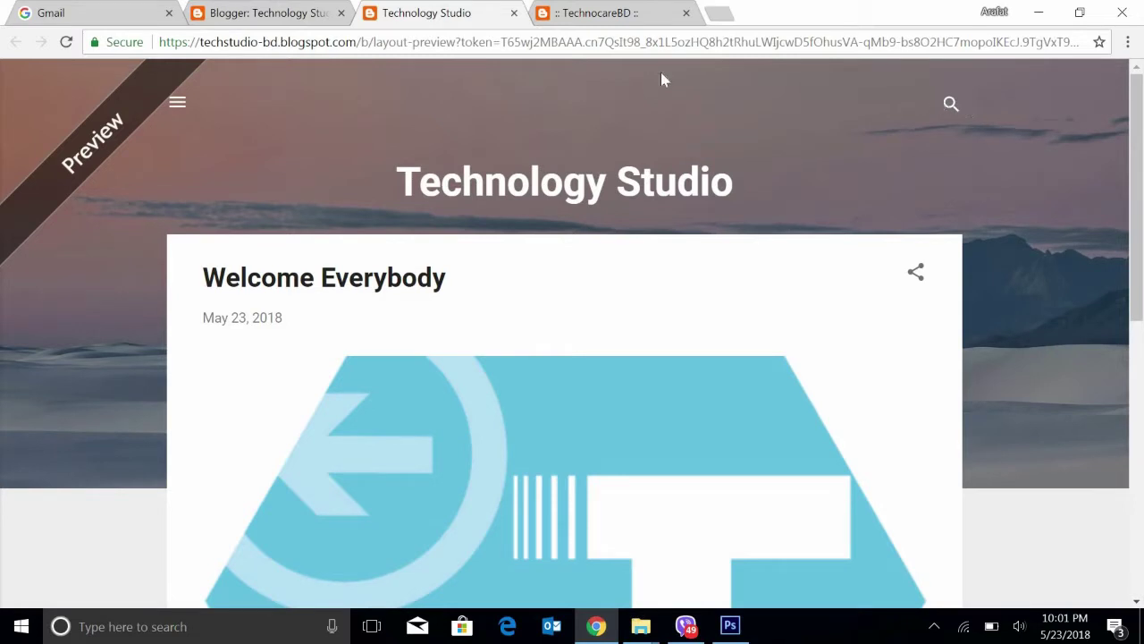
left_click(308, 18)
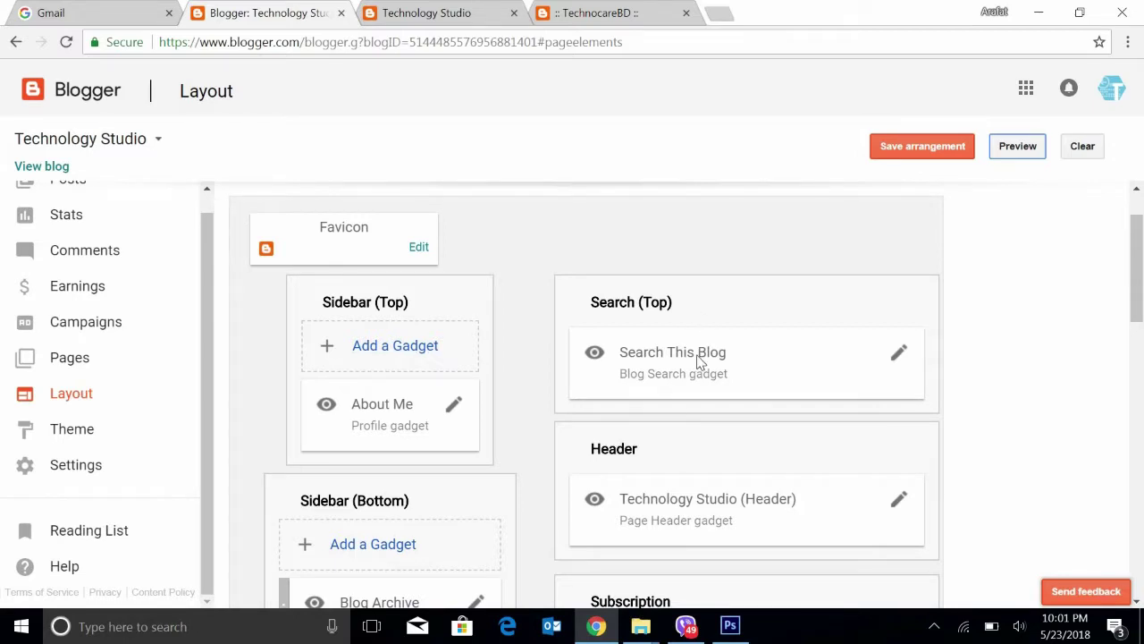
left_click_drag(1141, 268, 1141, 318)
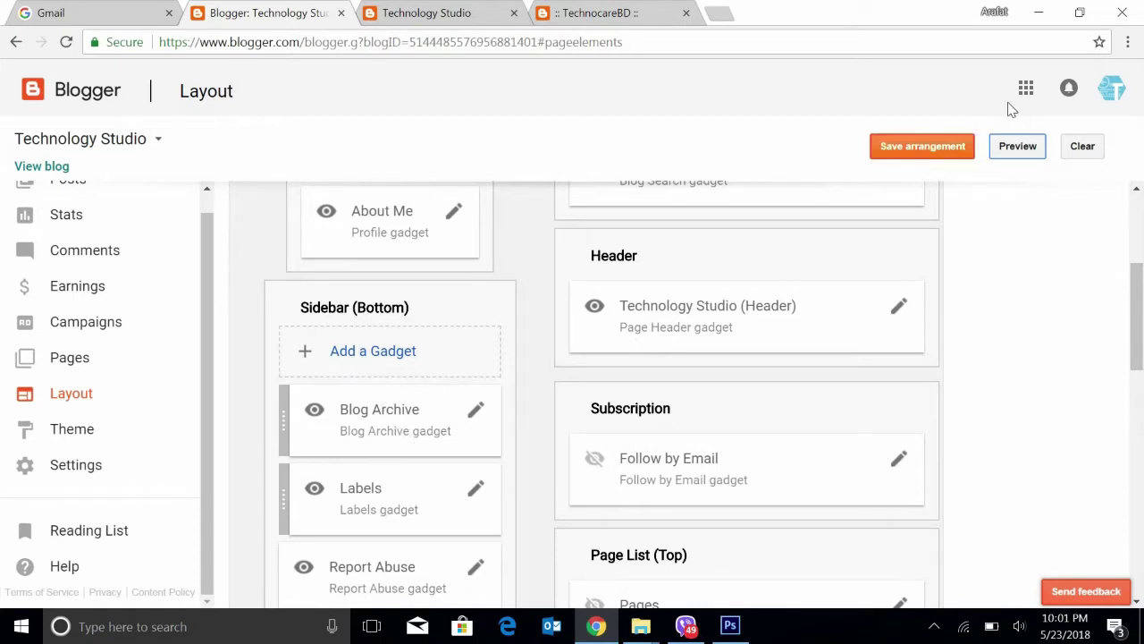
left_click(476, 13)
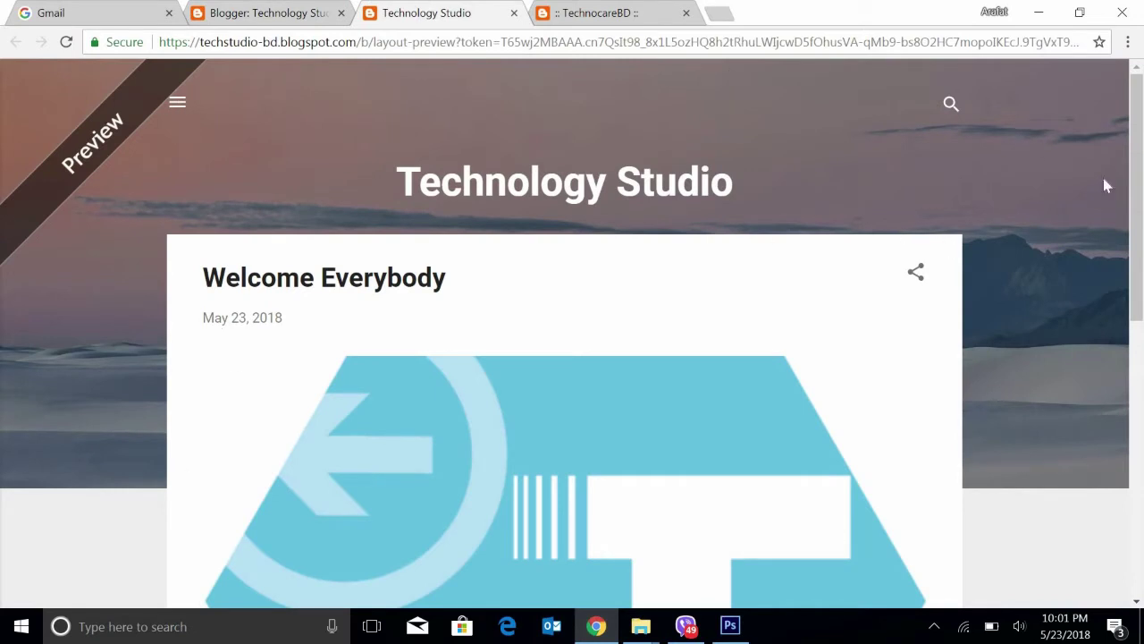
left_click_drag(1138, 108, 1138, 421)
scroll(1138, 278, "up", 7)
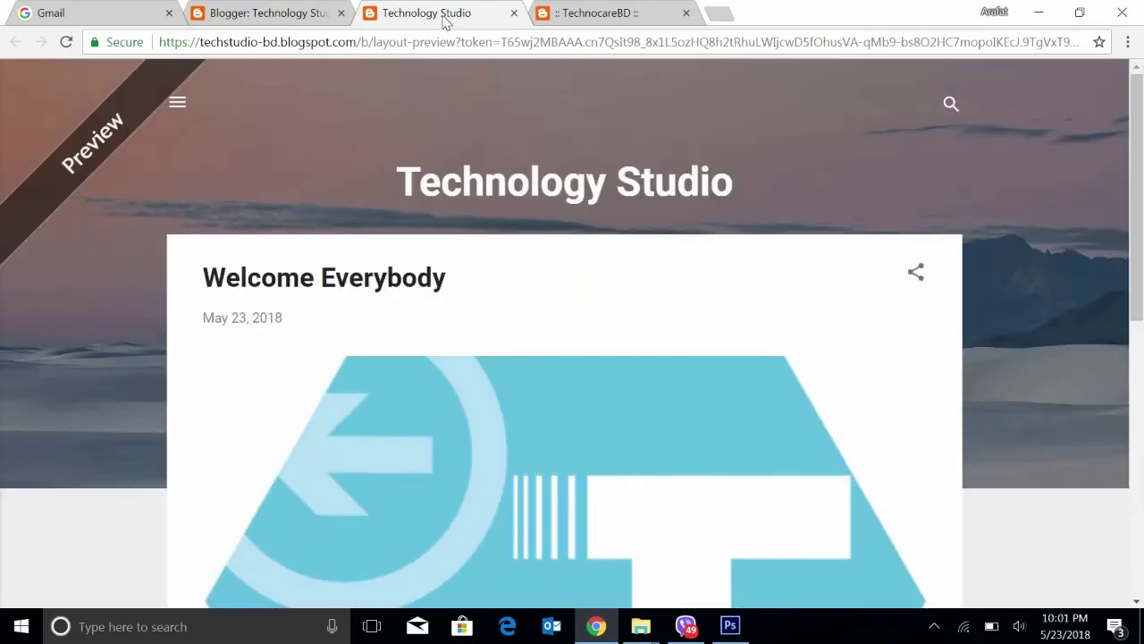
- Look at the TechnocareBD blog for comparison, and review the remaining layout gadgets down to the Ads section
left_click(576, 14)
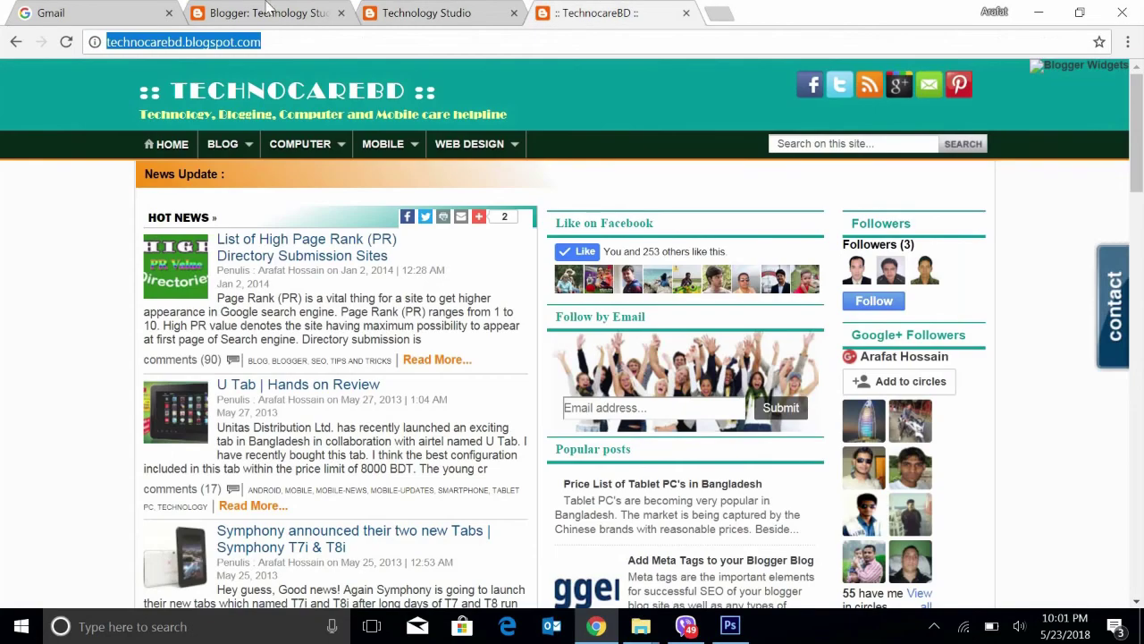
left_click(265, 16)
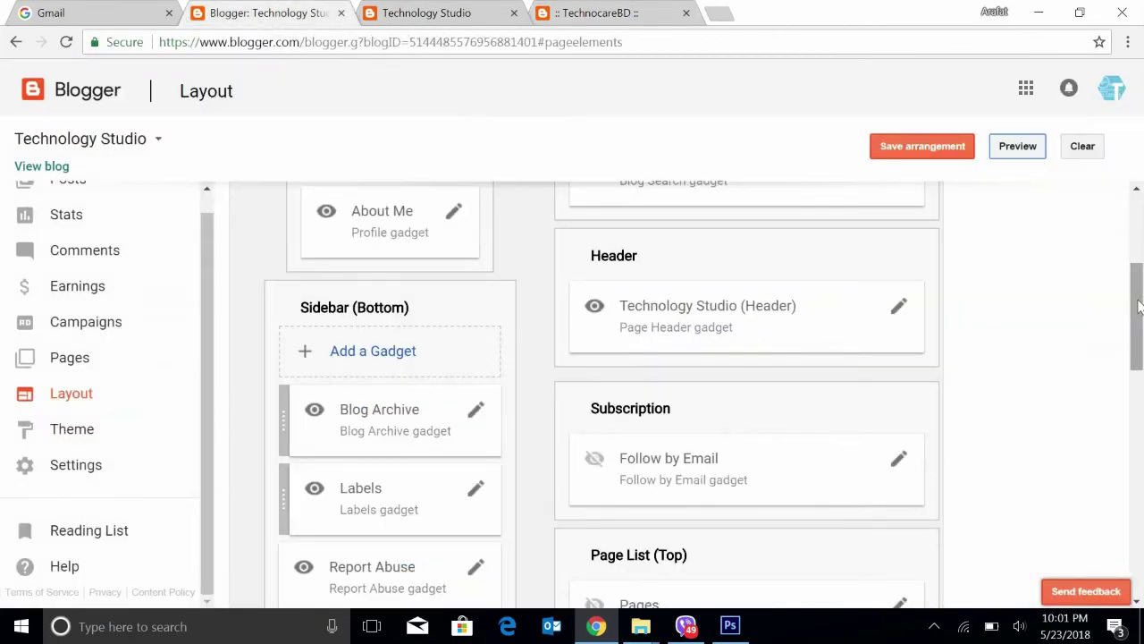
left_click_drag(1140, 332, 1140, 380)
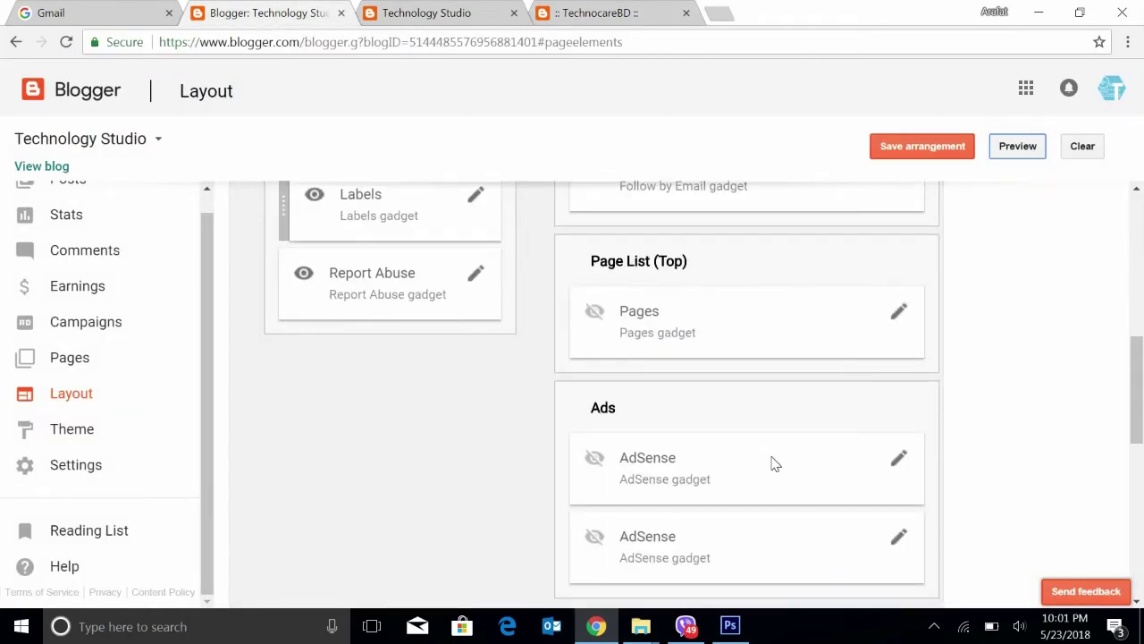
left_click(493, 421)
left_click_drag(1139, 383, 1141, 268)
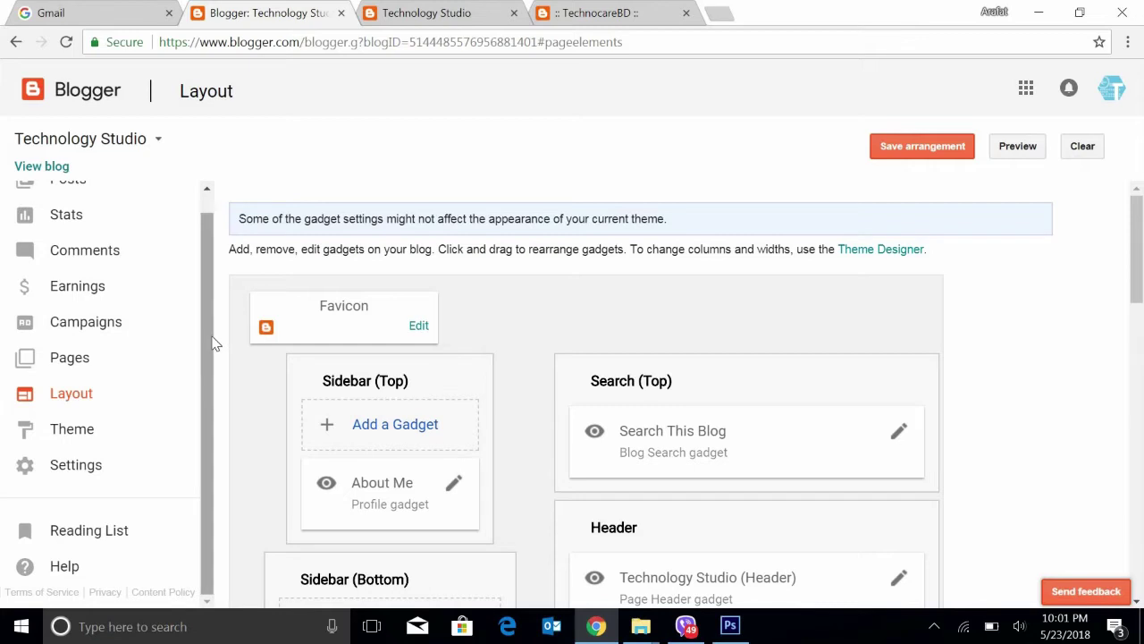
- View the blog's theme and its customization options in the Theme Designer, and return to the theme overview
left_click(82, 438)
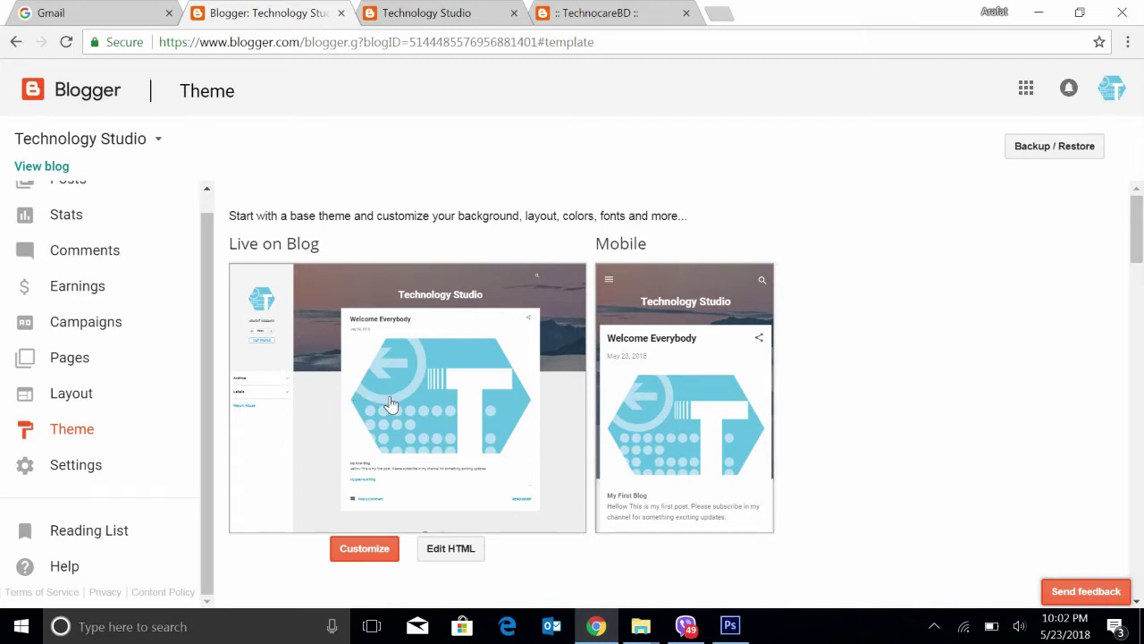
left_click(364, 548)
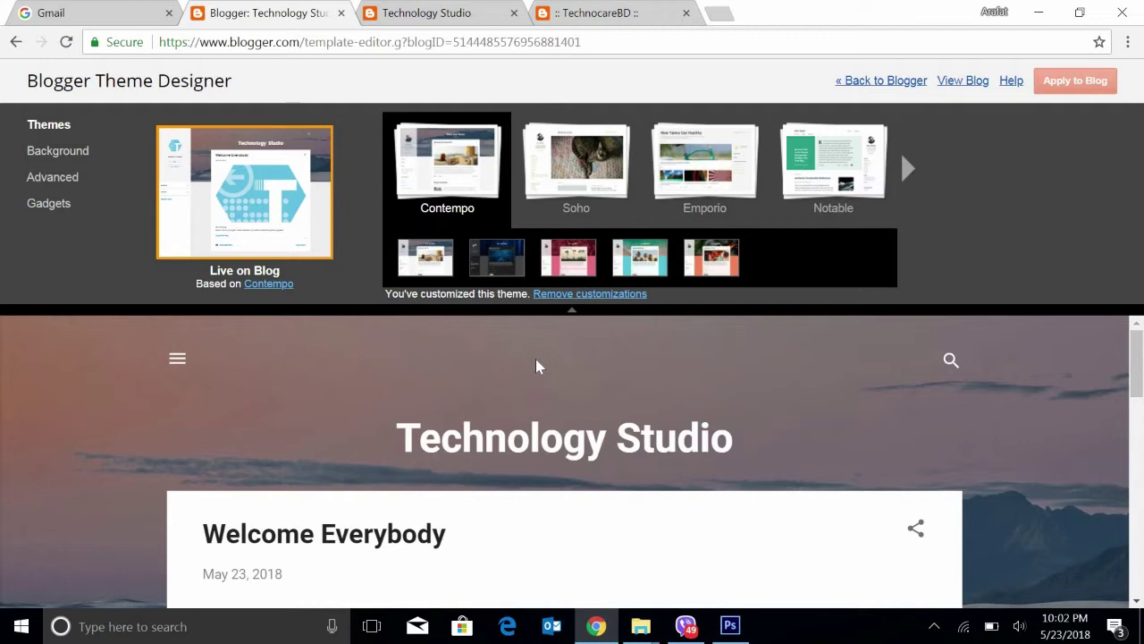
left_click(15, 42)
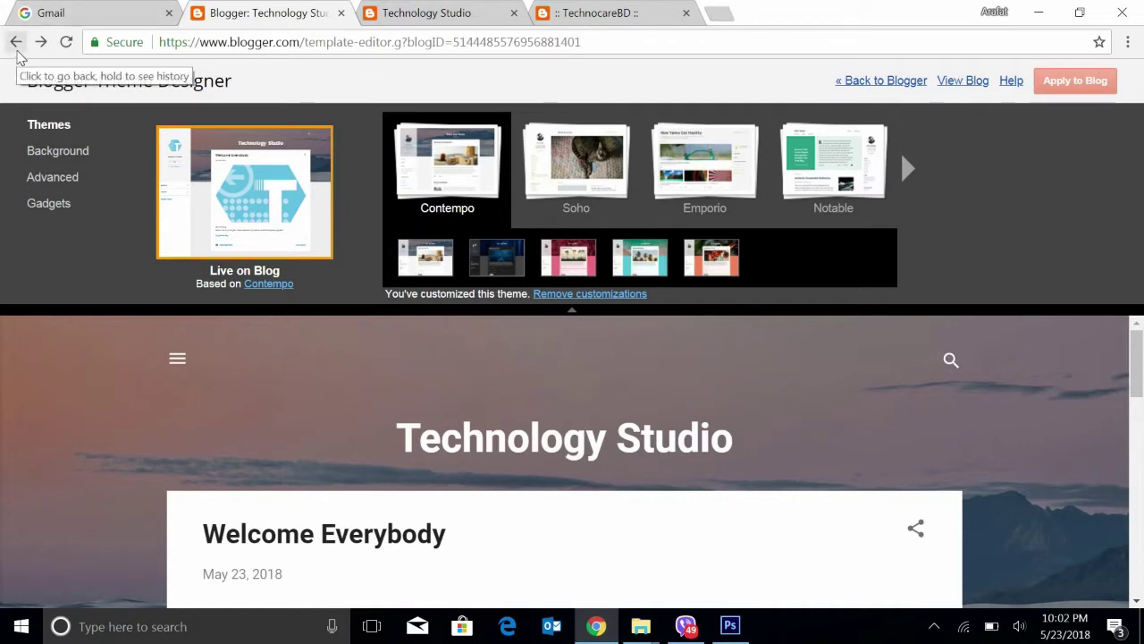
left_click(17, 51)
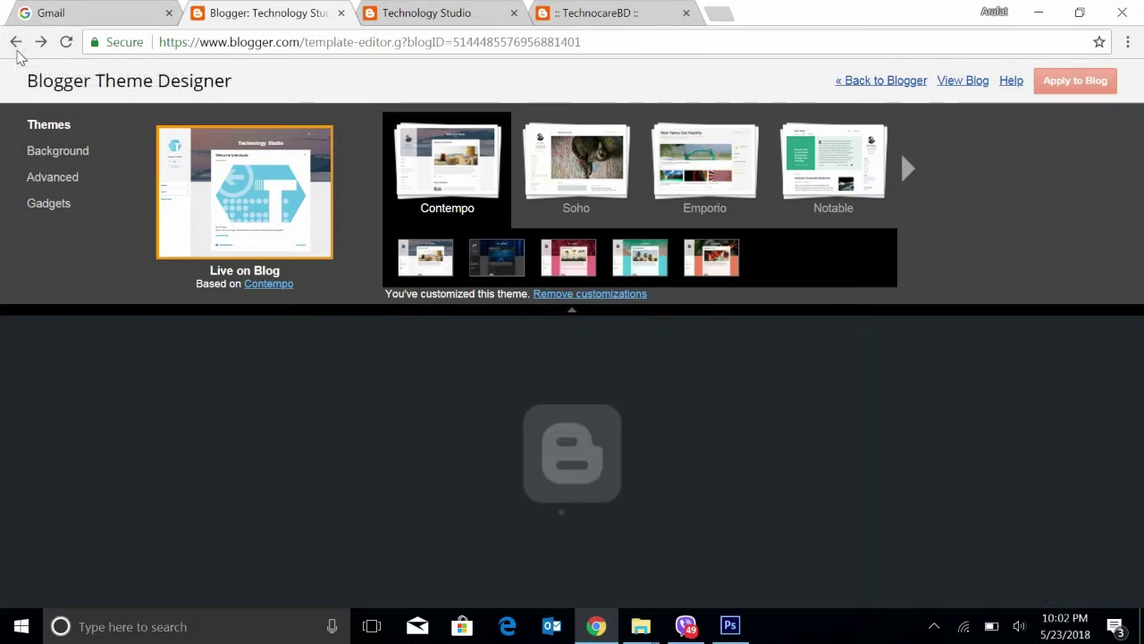
left_click(17, 51)
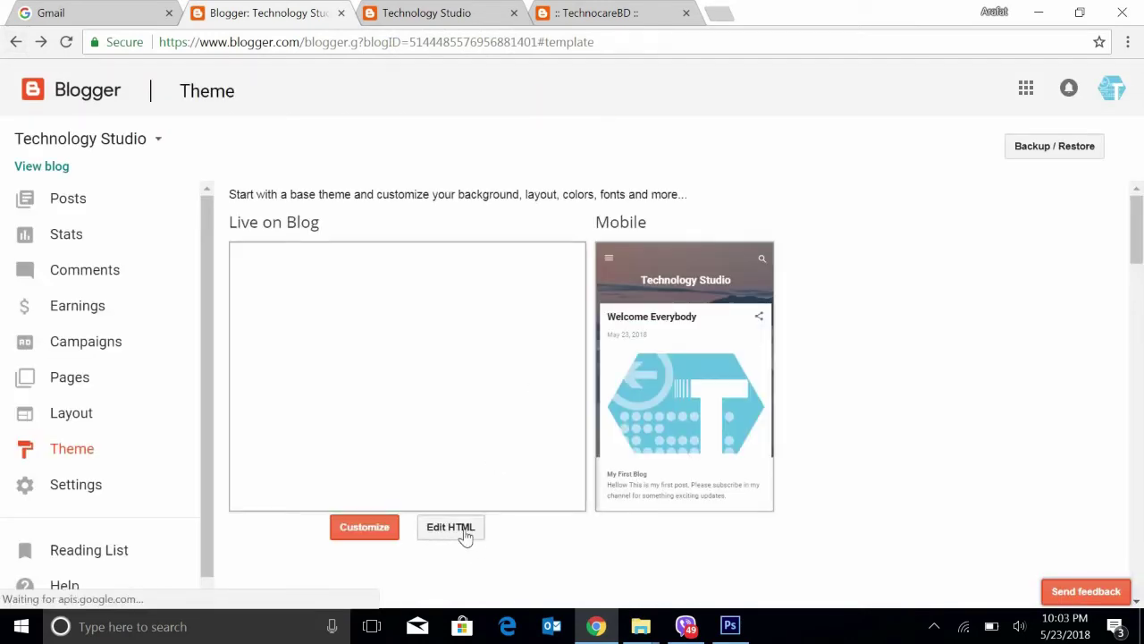
- Inspect the theme's HTML code and return to the theme overview without saving
left_click(451, 528)
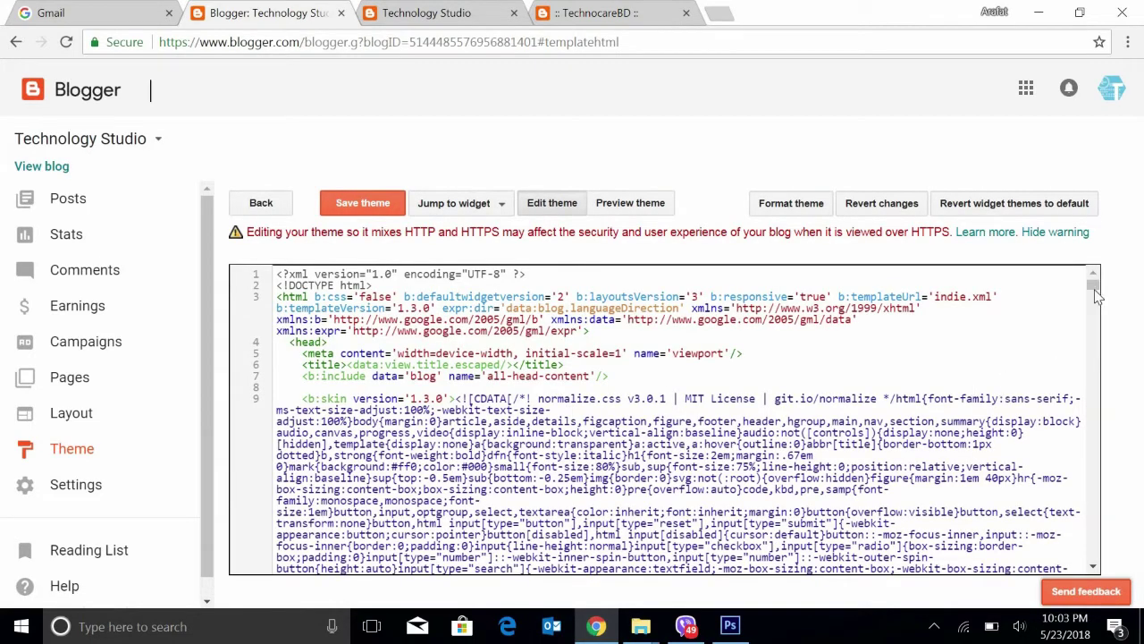
mouse_move(1098, 291)
left_mouse_down()
mouse_move(1116, 365)
mouse_move(1128, 577)
mouse_move(1106, 436)
mouse_move(1106, 283)
left_mouse_up()
left_click(259, 204)
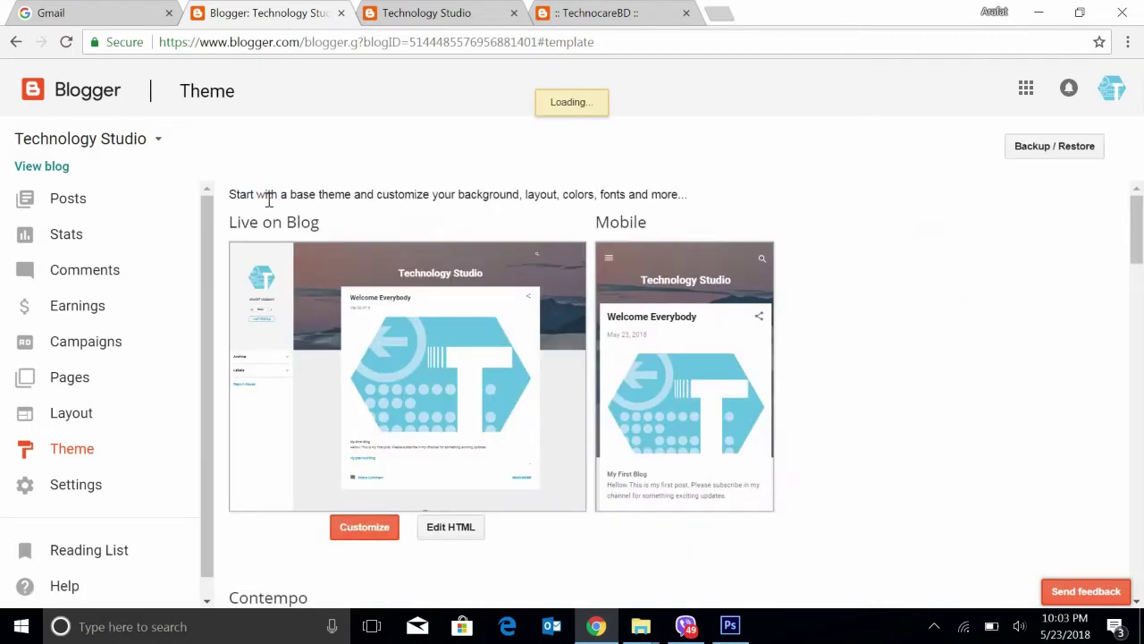
- Review the blog's basic settings, from title and privacy through publishing and HTTPS to permissions
left_click(114, 486)
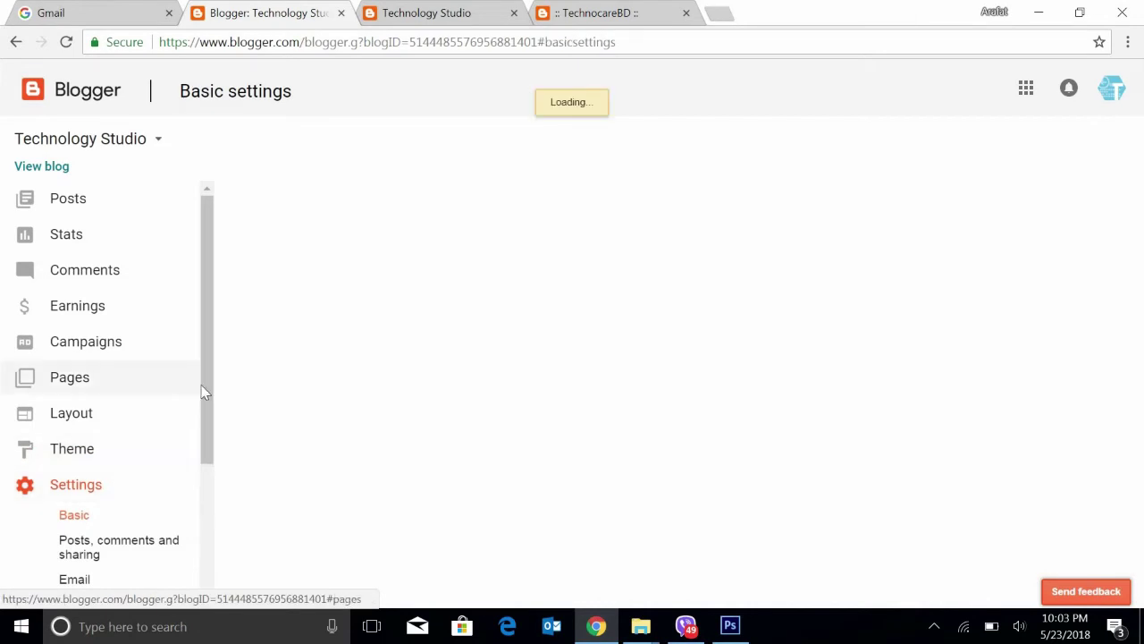
left_click_drag(209, 396, 214, 514)
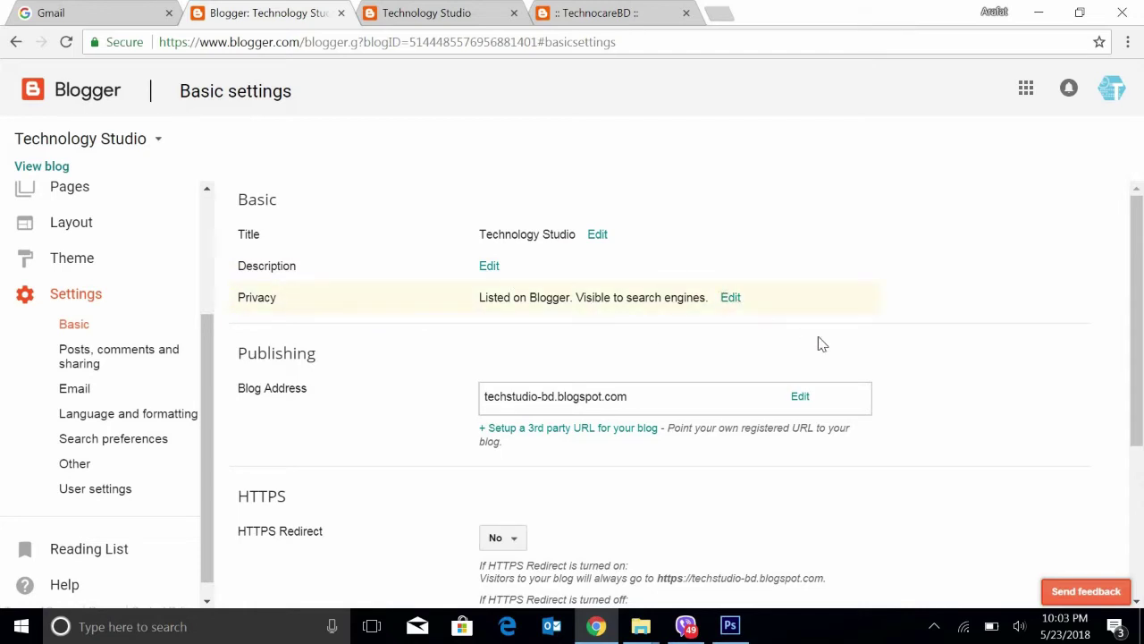
left_click_drag(1135, 313, 1141, 384)
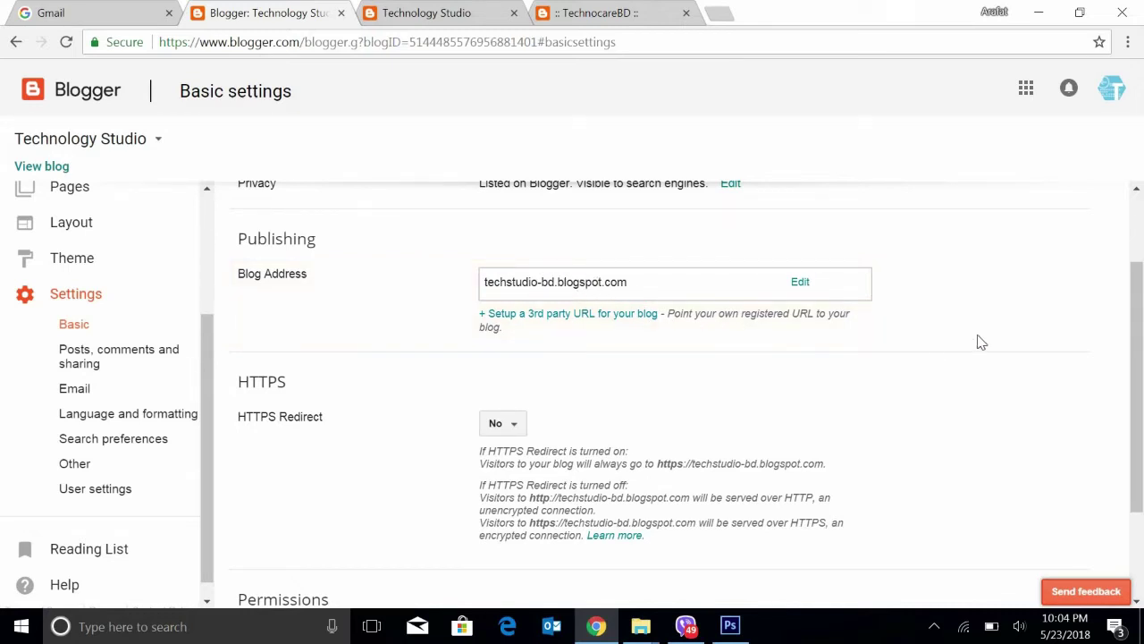
left_click_drag(1139, 366, 1142, 465)
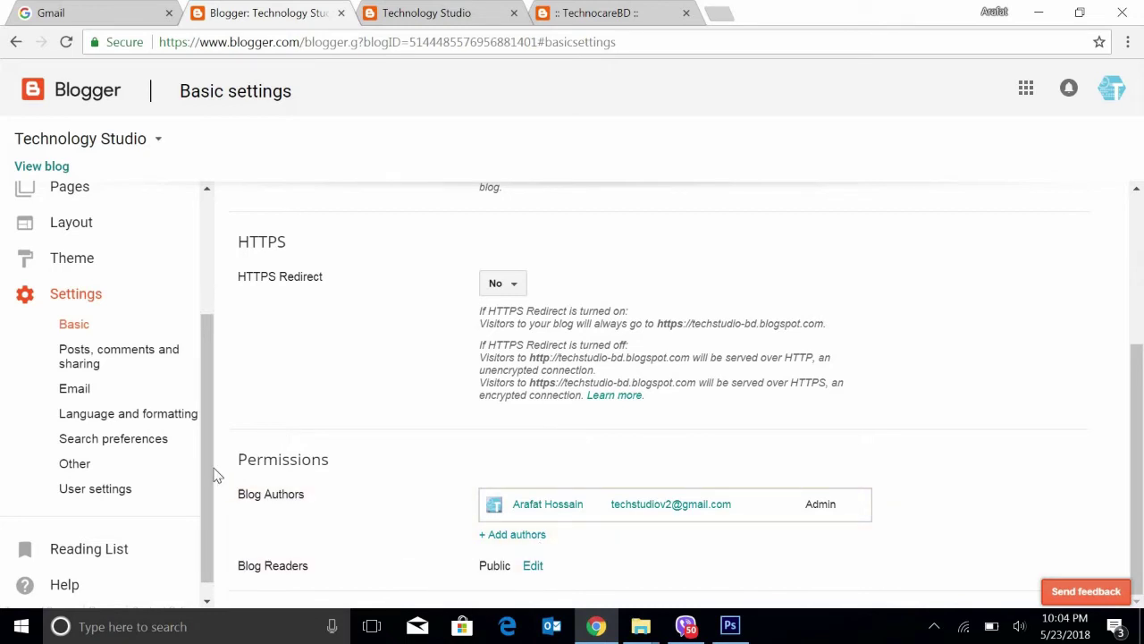
- Review the posts, comments and sharing settings down to the Google+ sharing options
left_click(138, 362)
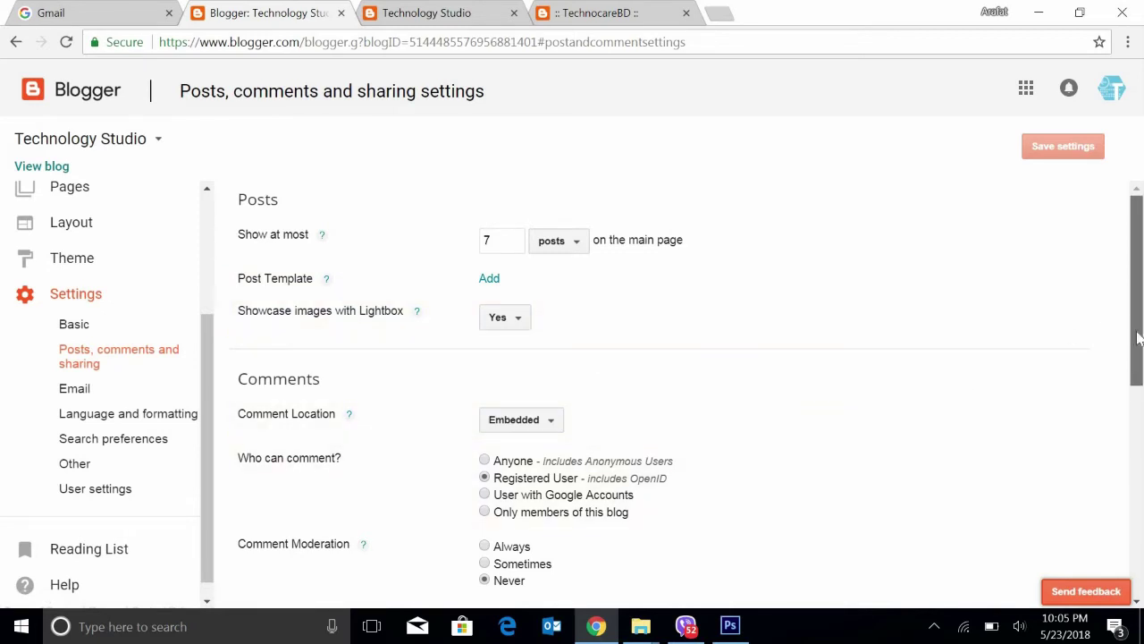
scroll(1138, 337, "down", 2)
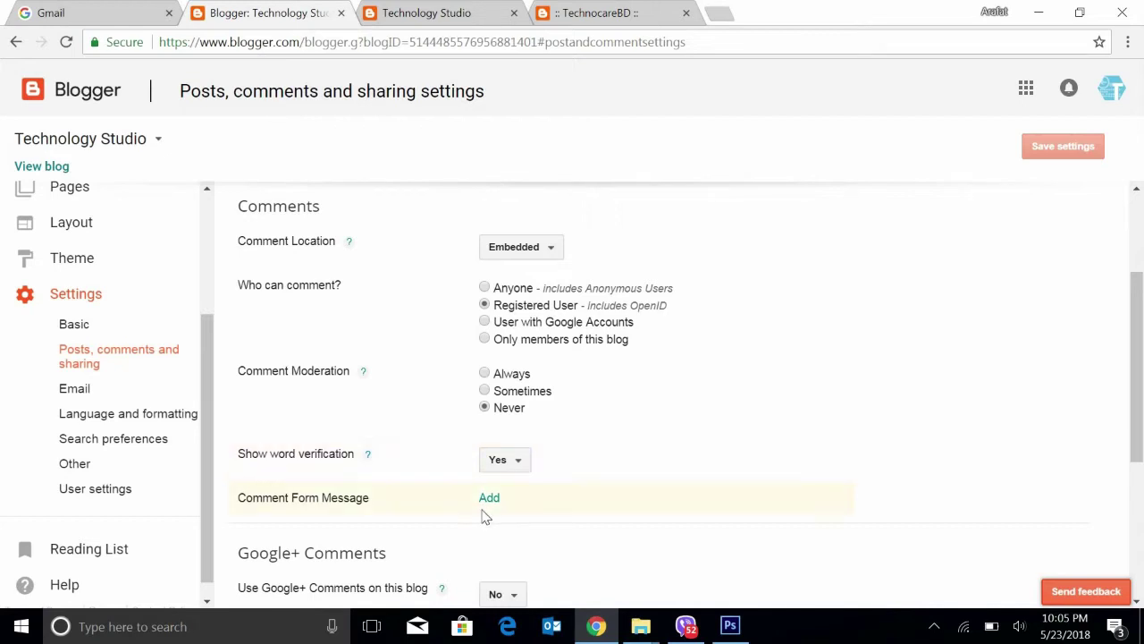
left_click_drag(1140, 420, 1141, 554)
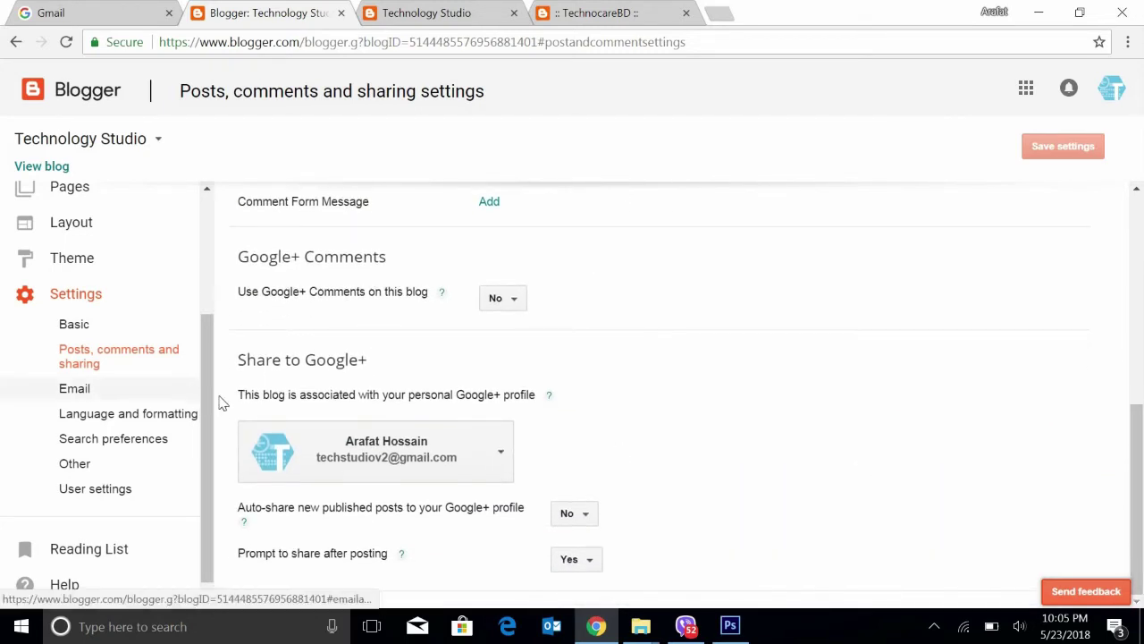
- Review the blog's email settings and its language and formatting settings
scroll(210, 435, "down", 1)
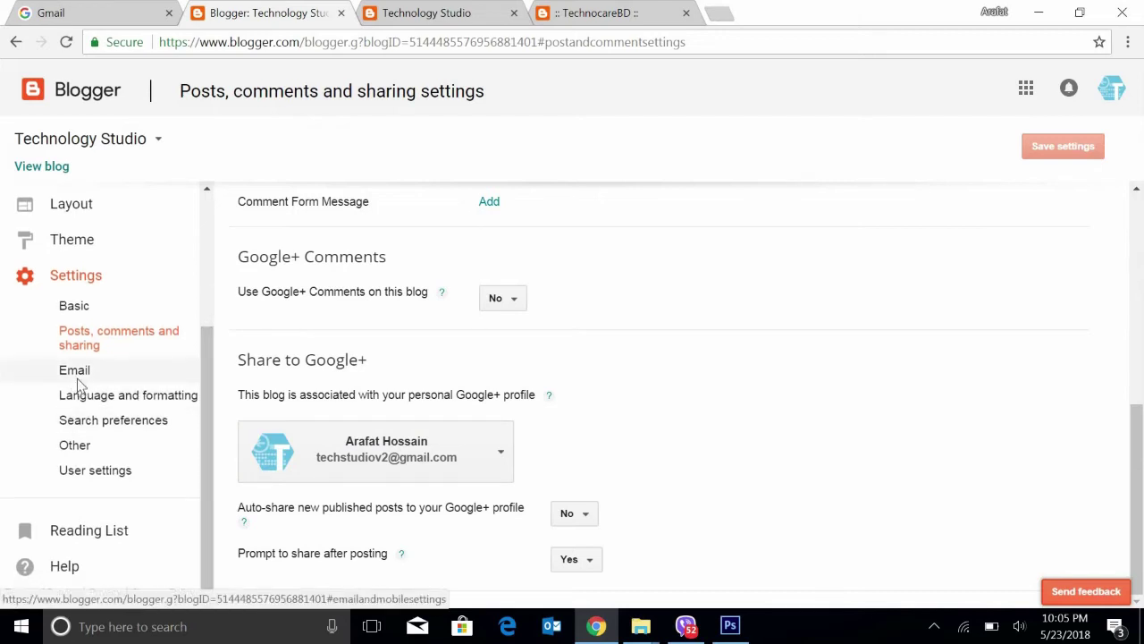
left_click(78, 372)
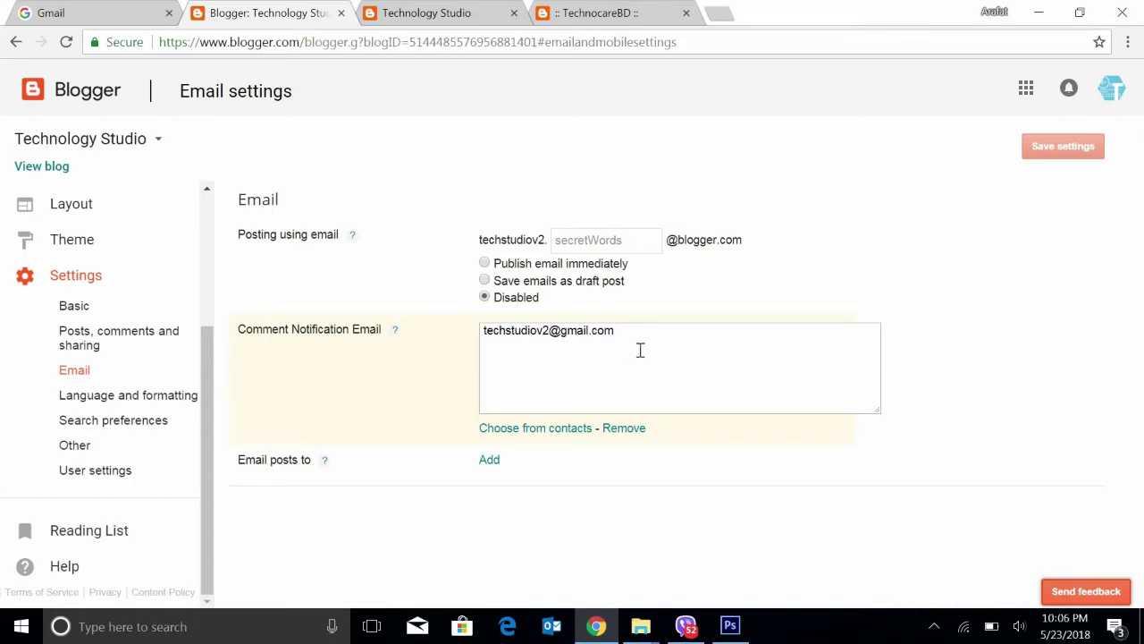
left_click(155, 407)
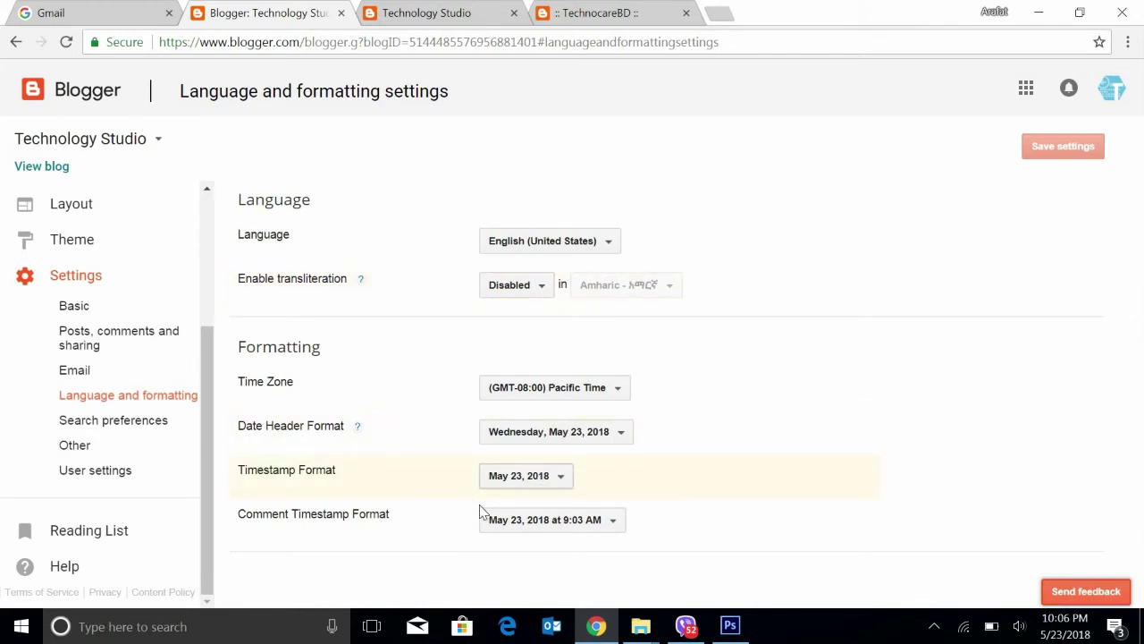
- Review the search preferences and the other settings, including site feed, OpenID, adult content and Google Analytics
left_click(154, 434)
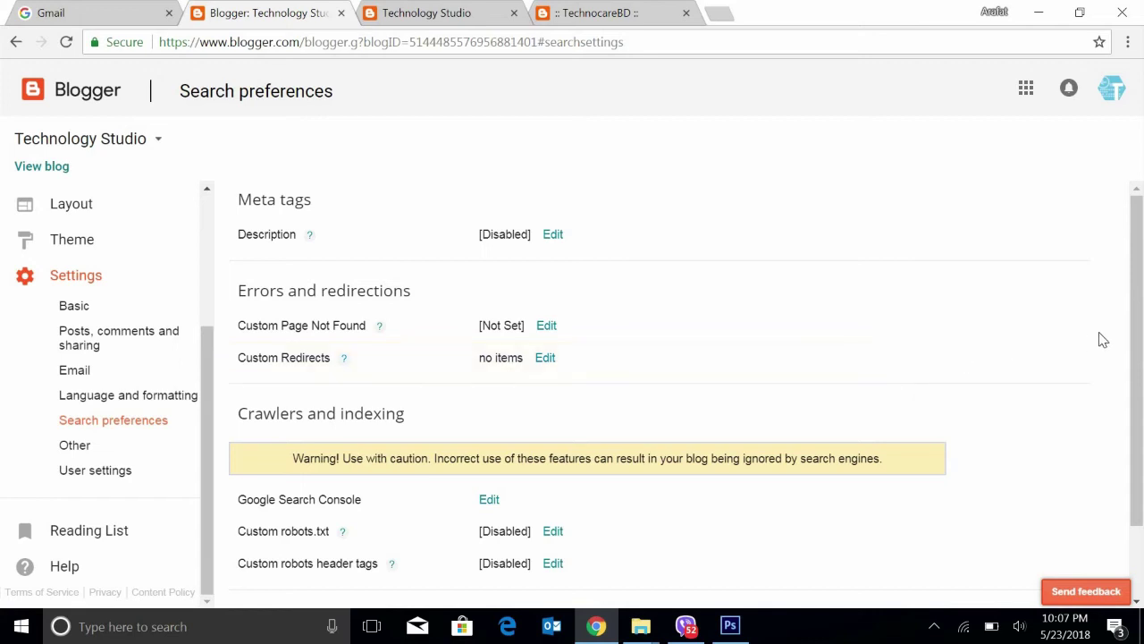
scroll(1142, 405, "down", 1)
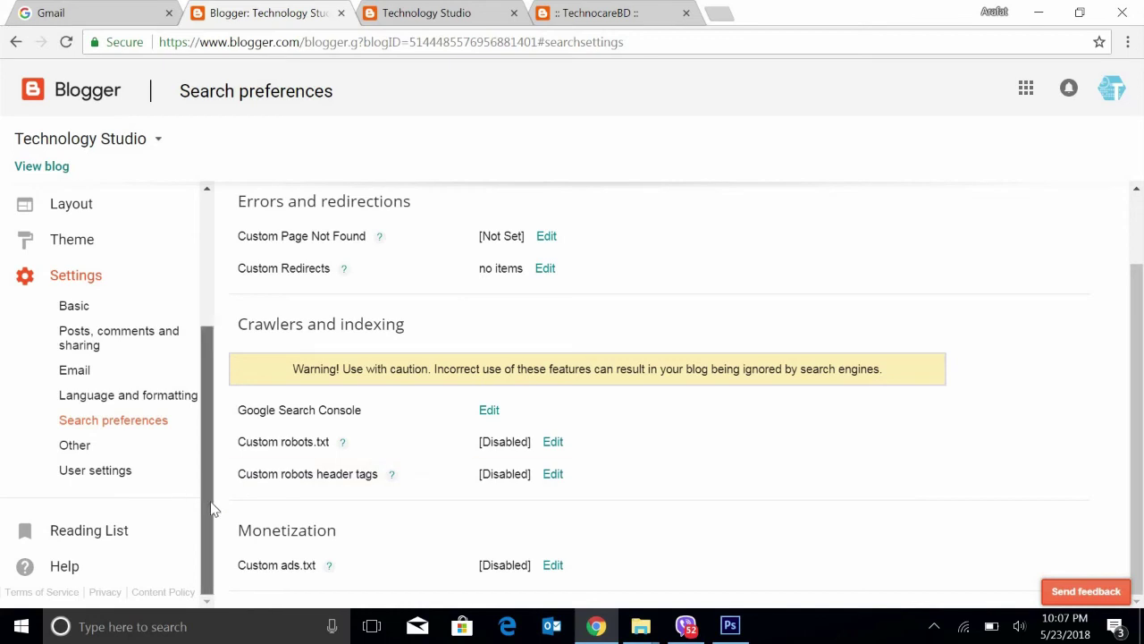
left_click(111, 455)
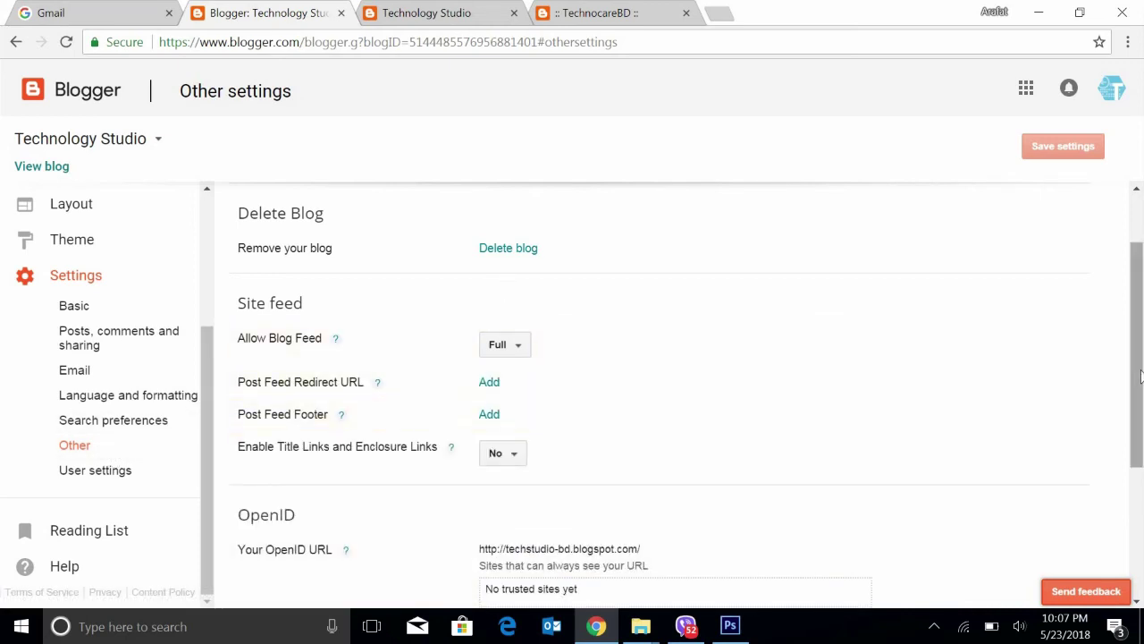
left_click_drag(1140, 377, 1141, 526)
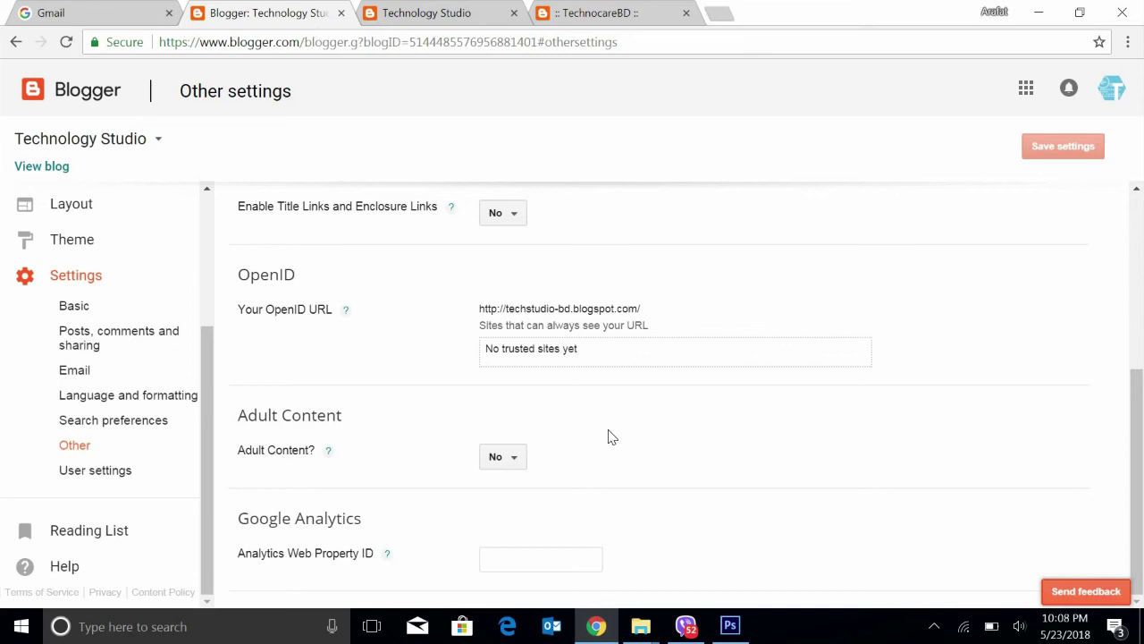
- Review the user settings and return to the list of all posts
left_click(133, 486)
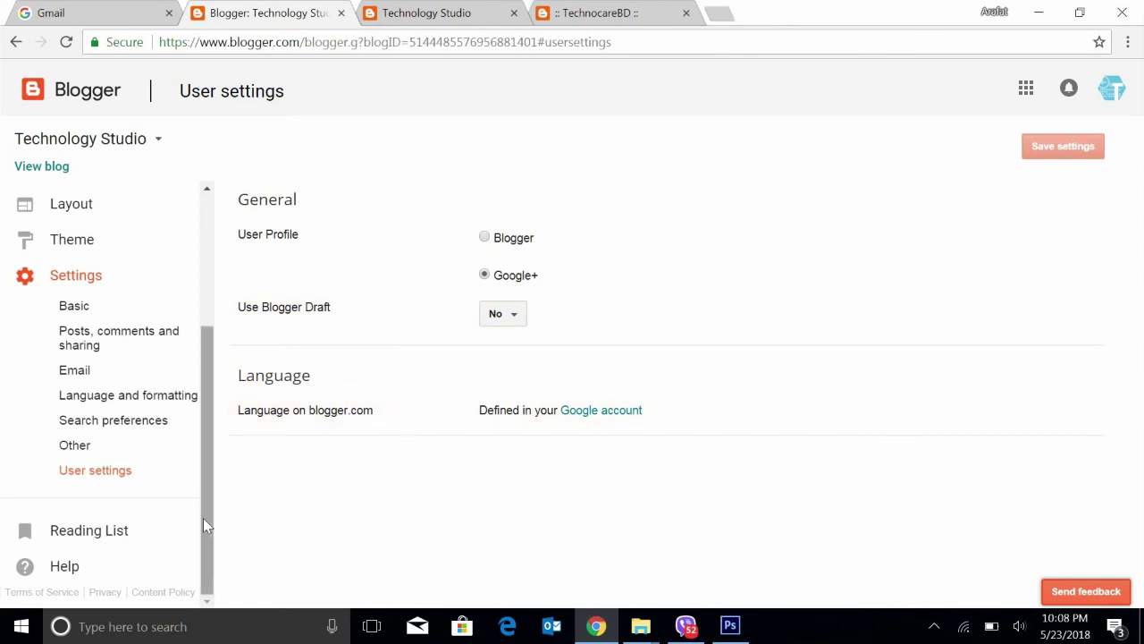
scroll(205, 434, "up", 2)
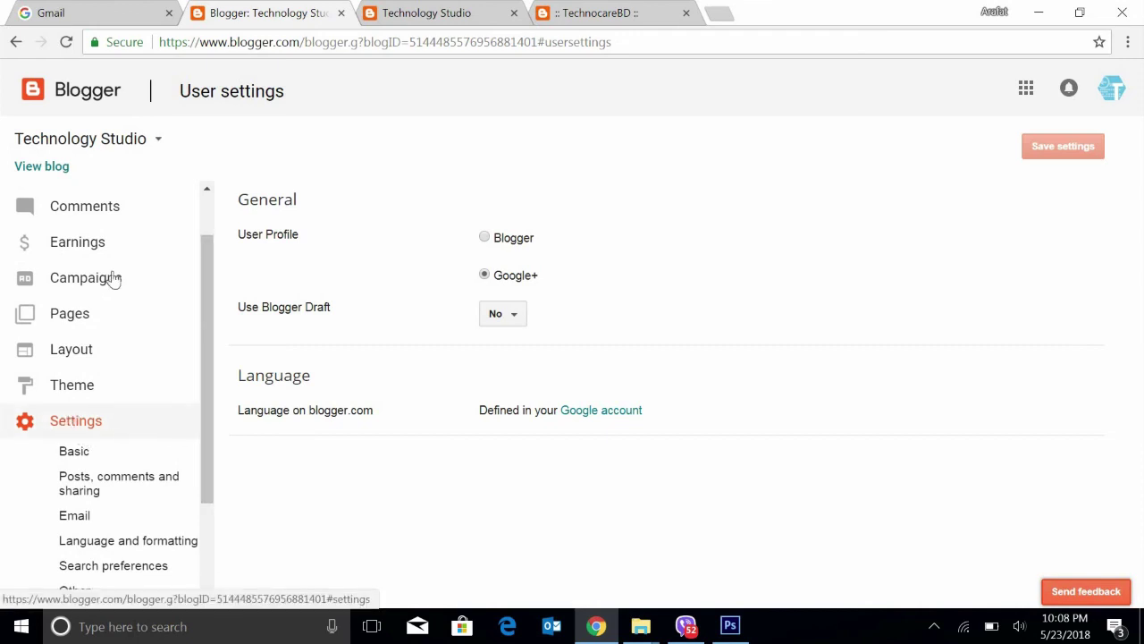
scroll(212, 263, "up", 1)
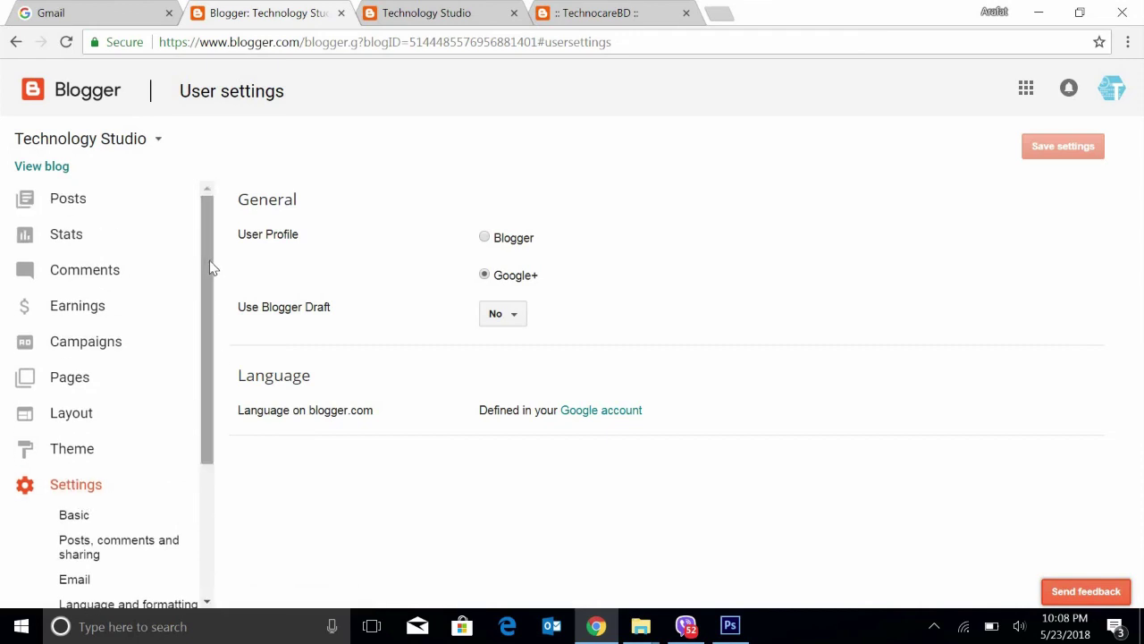
left_click(94, 199)
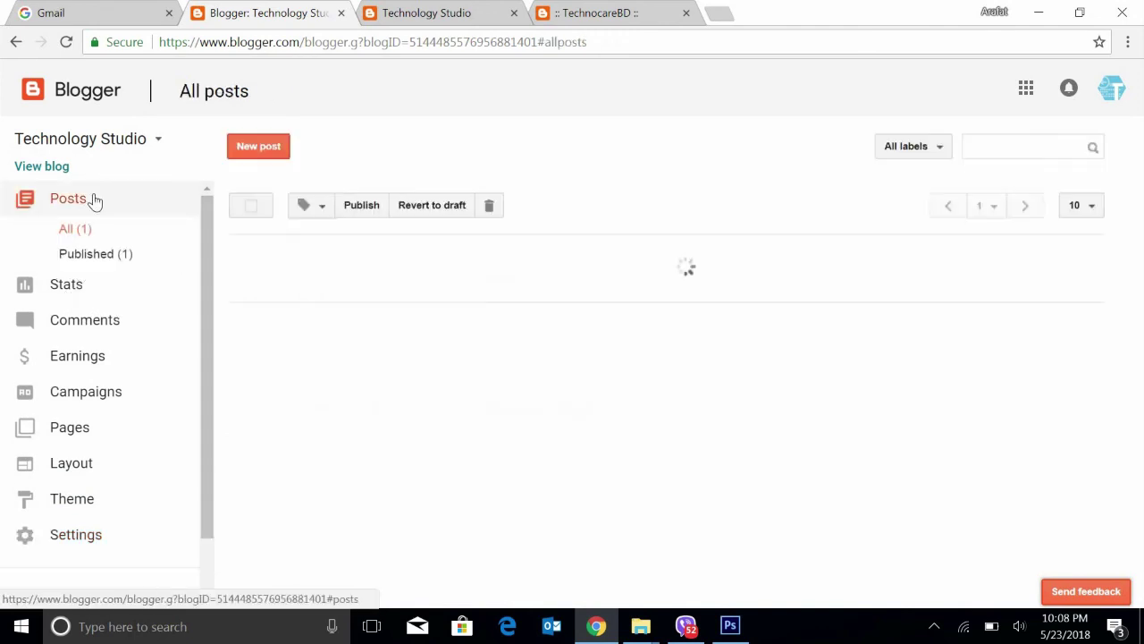